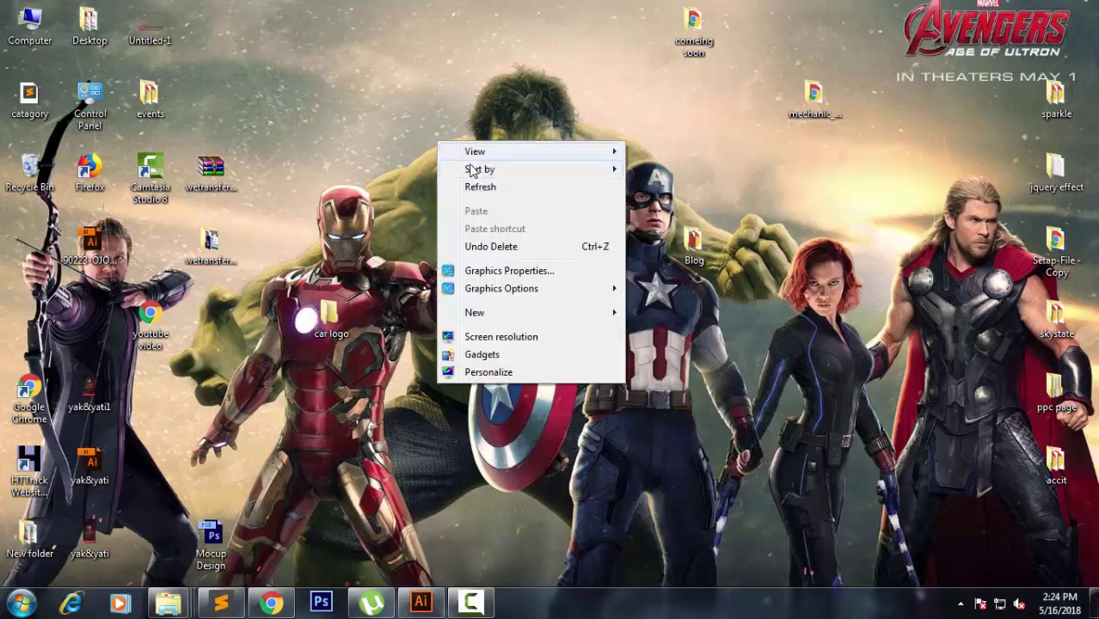
Open the car logo folder from the desktop and maximize its window.
right_click(448, 118)
click(516, 165)
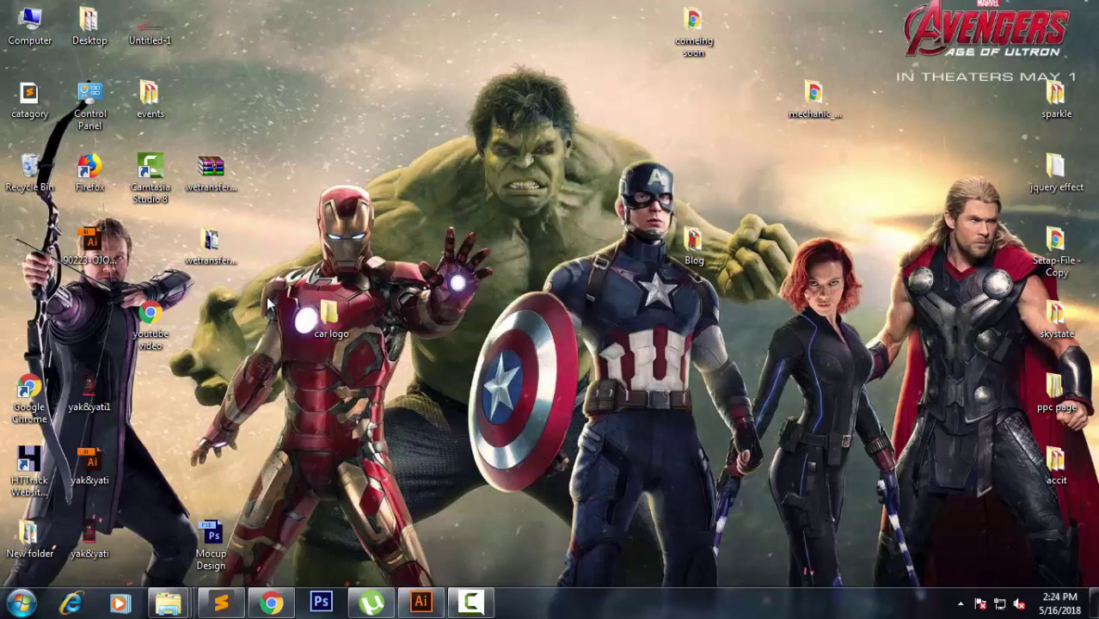
double_click(329, 317)
click(895, 30)
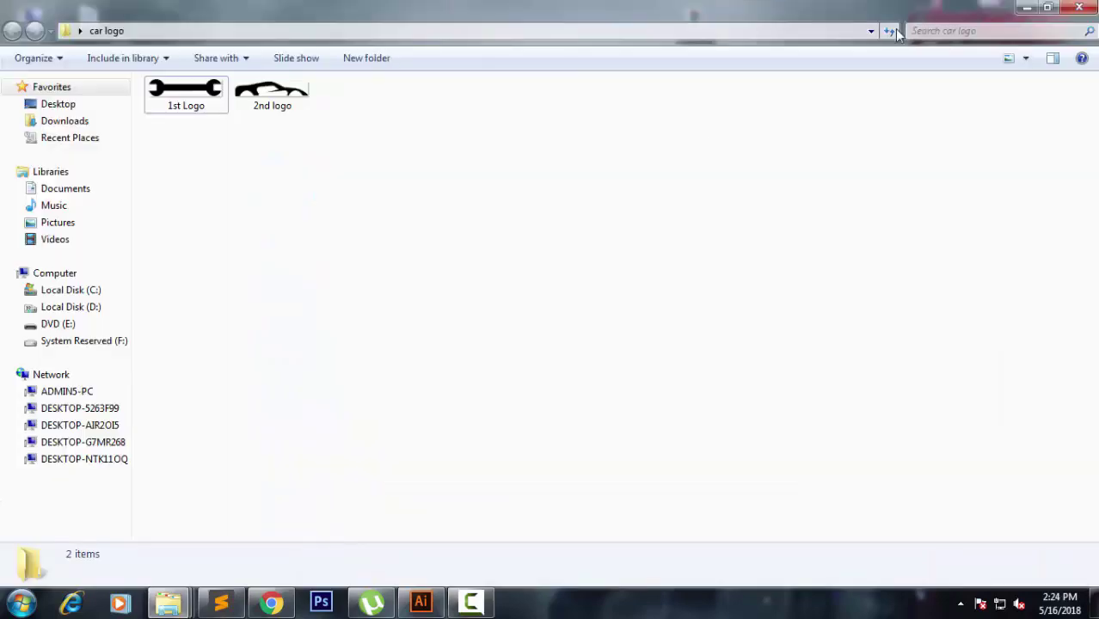
Preview the wrench 1st Logo and car 2nd logo images in Photo Viewer.
click(174, 106)
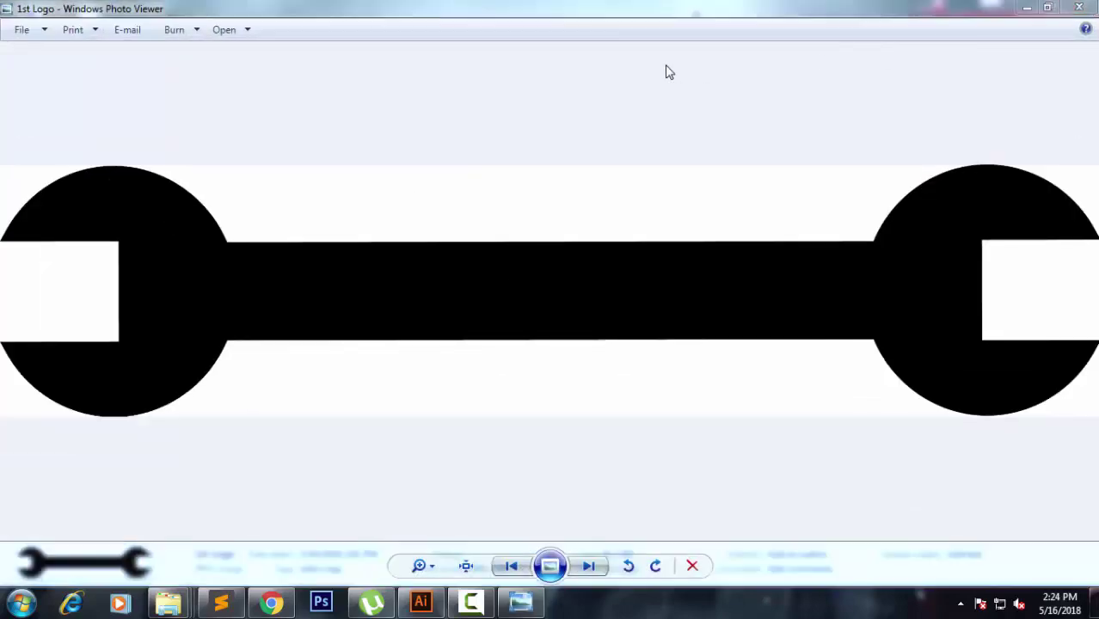
click(1079, 8)
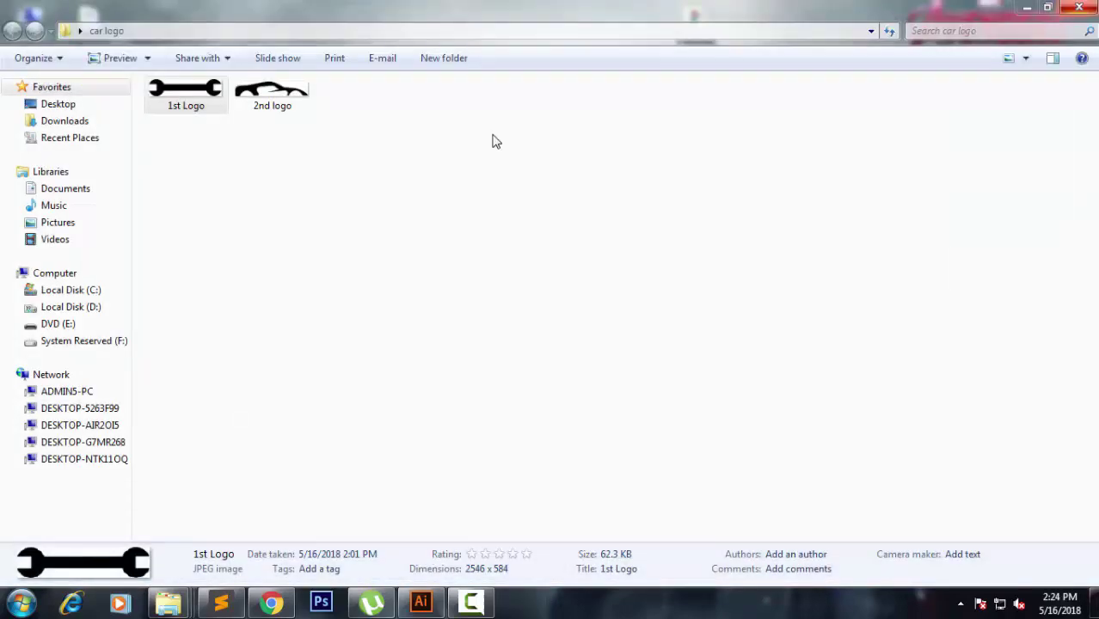
double_click(289, 109)
scroll(440, 267, up, 1)
scroll(440, 267, up, 1)
scroll(441, 266, down, 2)
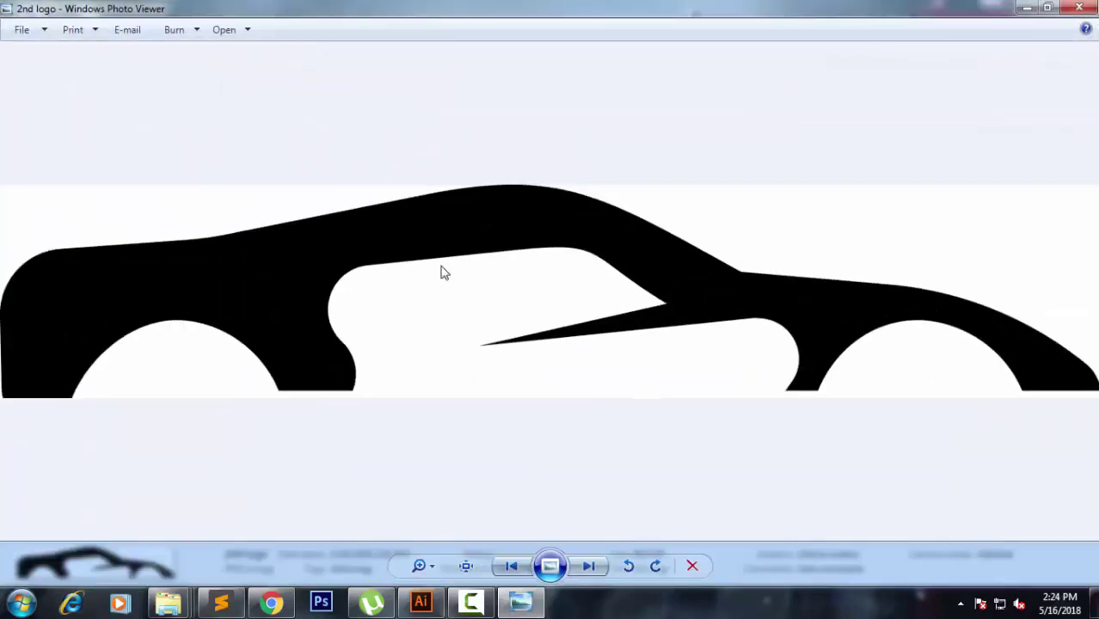
scroll(441, 267, up, 2)
scroll(441, 267, down, 2)
click(1083, 10)
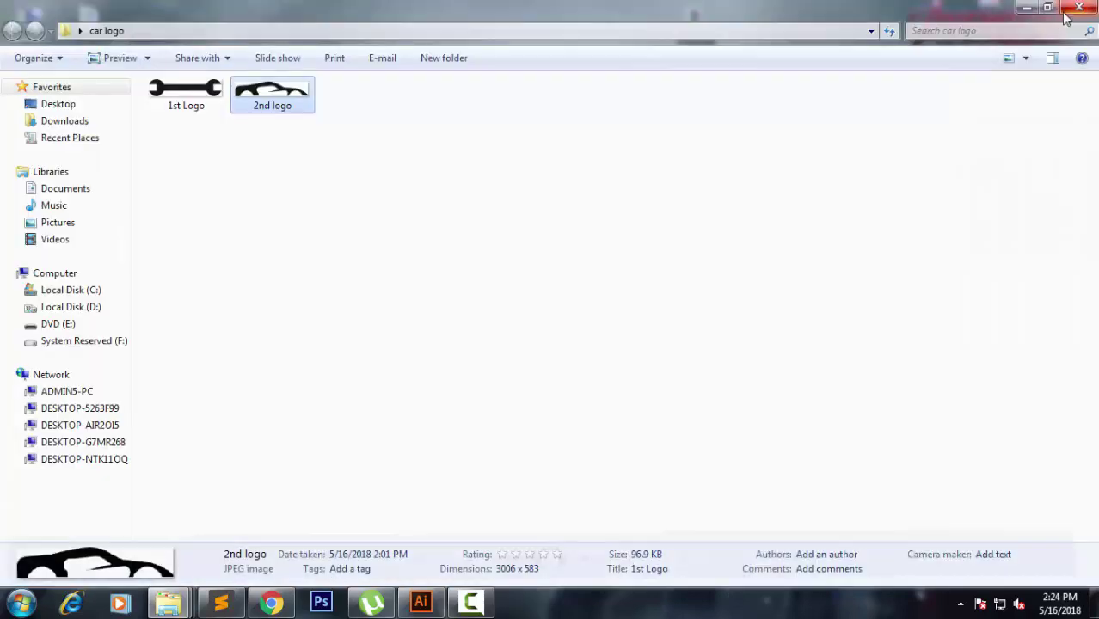
Select both logo files, bring 1st Logo.jpg forward in Illustrator, and show the Start menu.
mouse_move(368, 118)
mouse_down()
mouse_move(174, 96)
mouse_move(324, 249)
mouse_move(317, 228)
mouse_up()
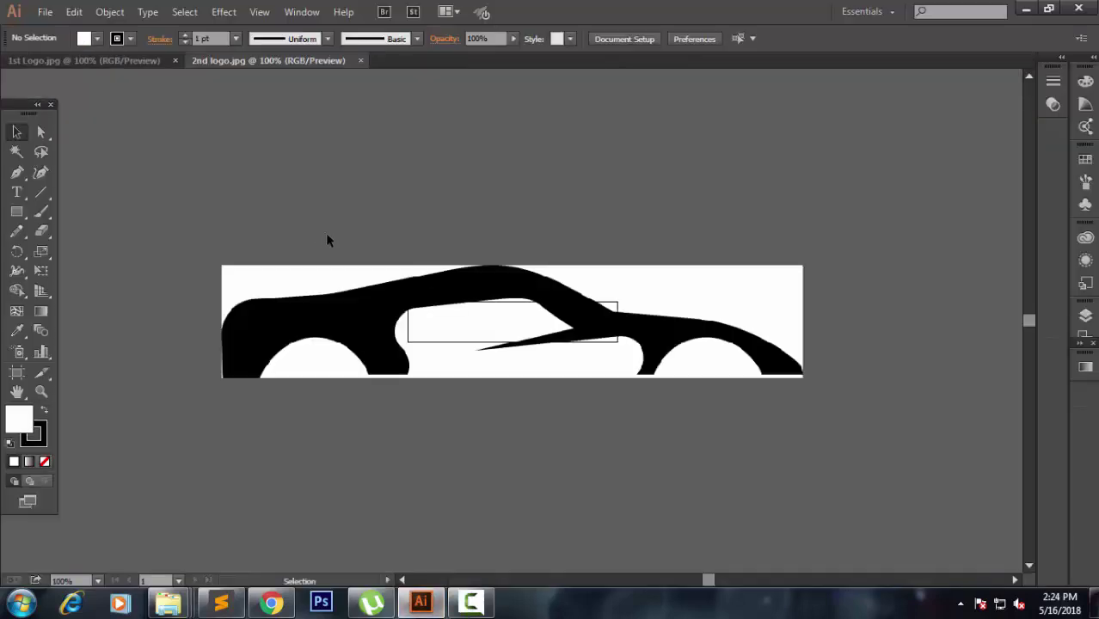
click(122, 60)
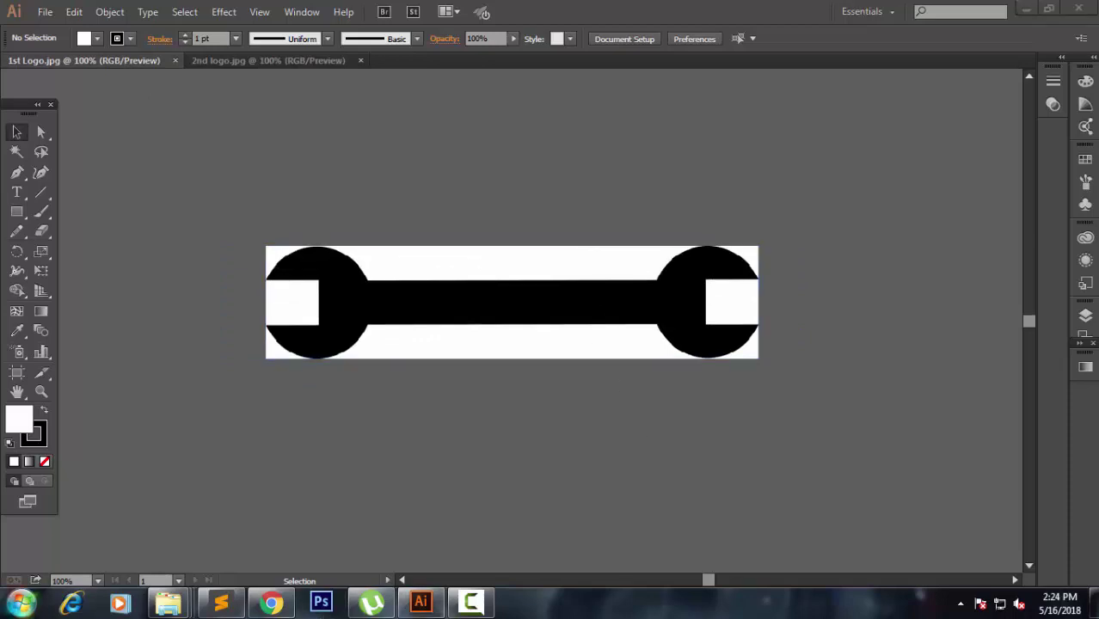
click(21, 604)
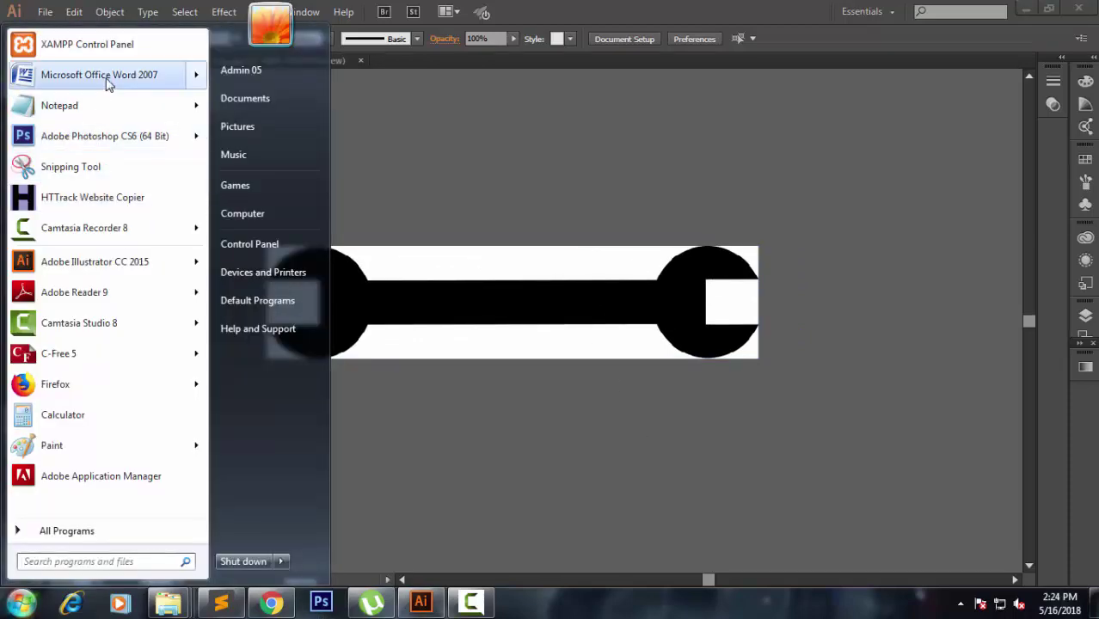
Launch Word, type 'have 2' and set the text to 28 pt.
key(Escape)
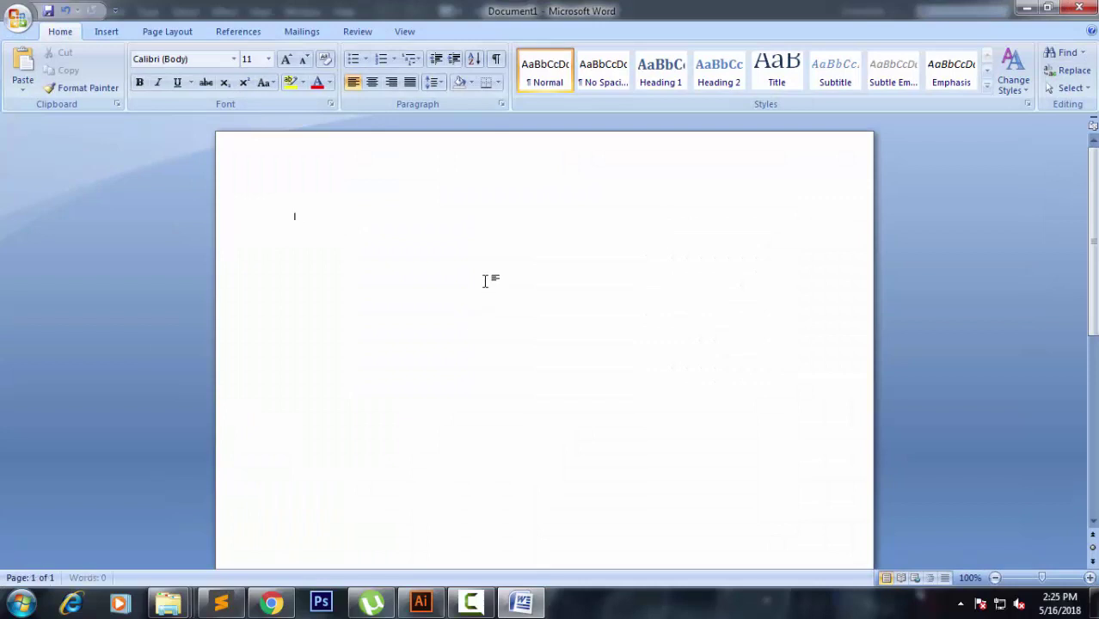
text(Ihave 2)
key(ctrl+a)
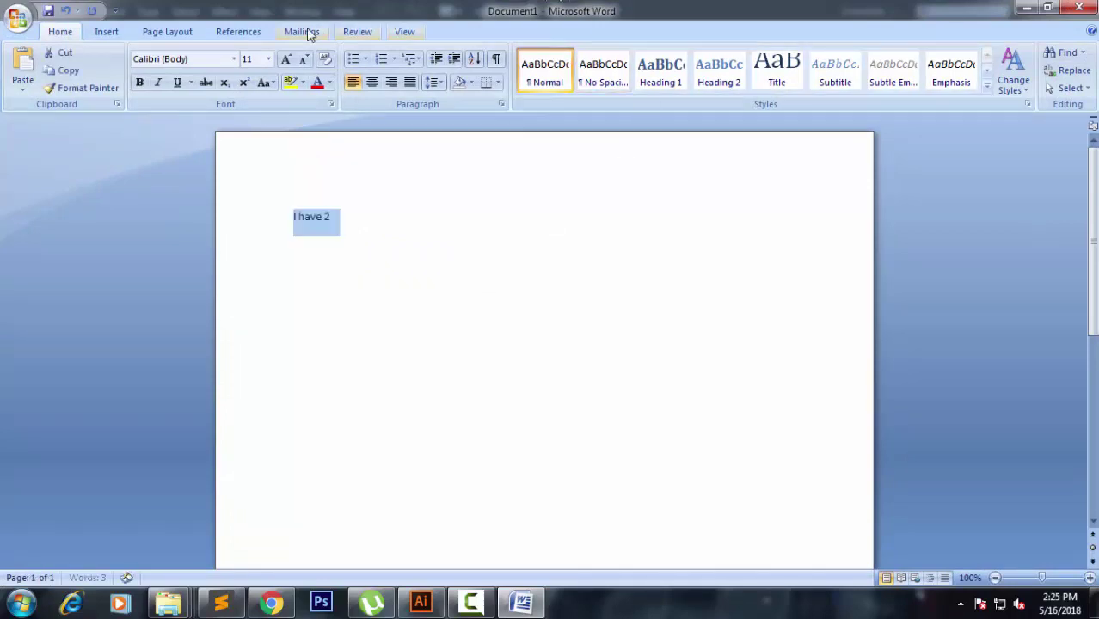
click(270, 58)
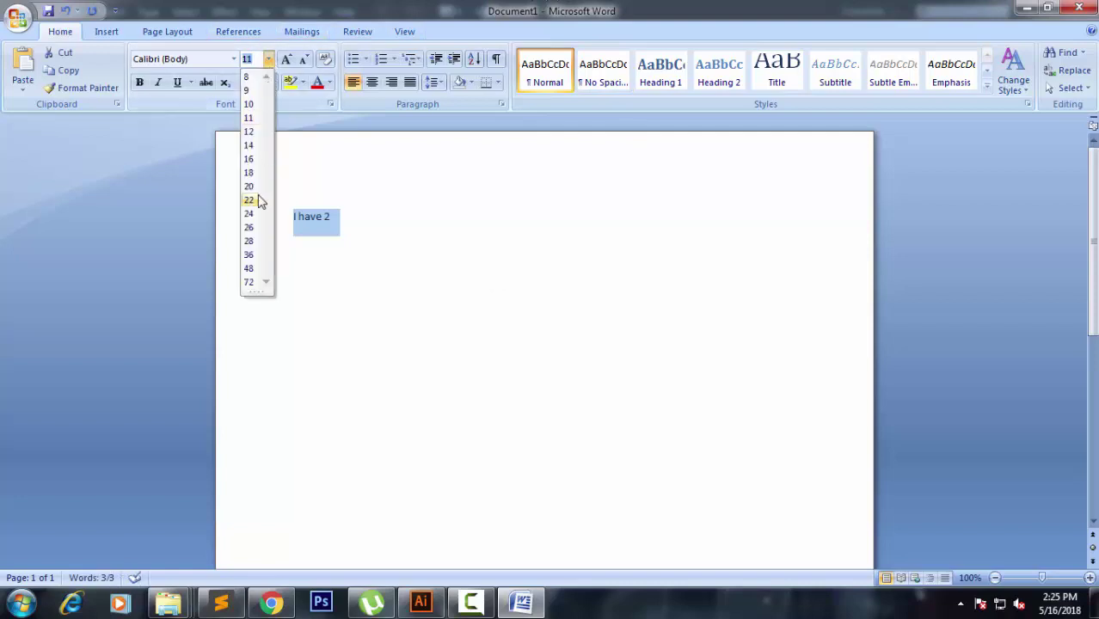
click(249, 240)
Add 'jpg images and I wanna create a car logo..' plus a second line, then clear the page.
click(419, 246)
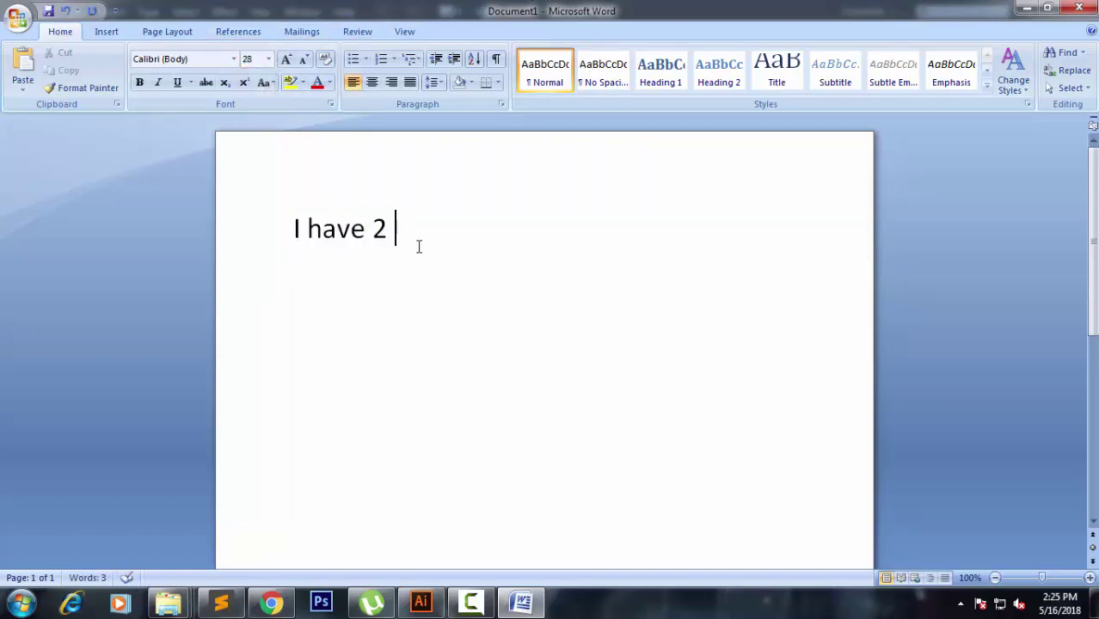
text(jpg)
text( images)
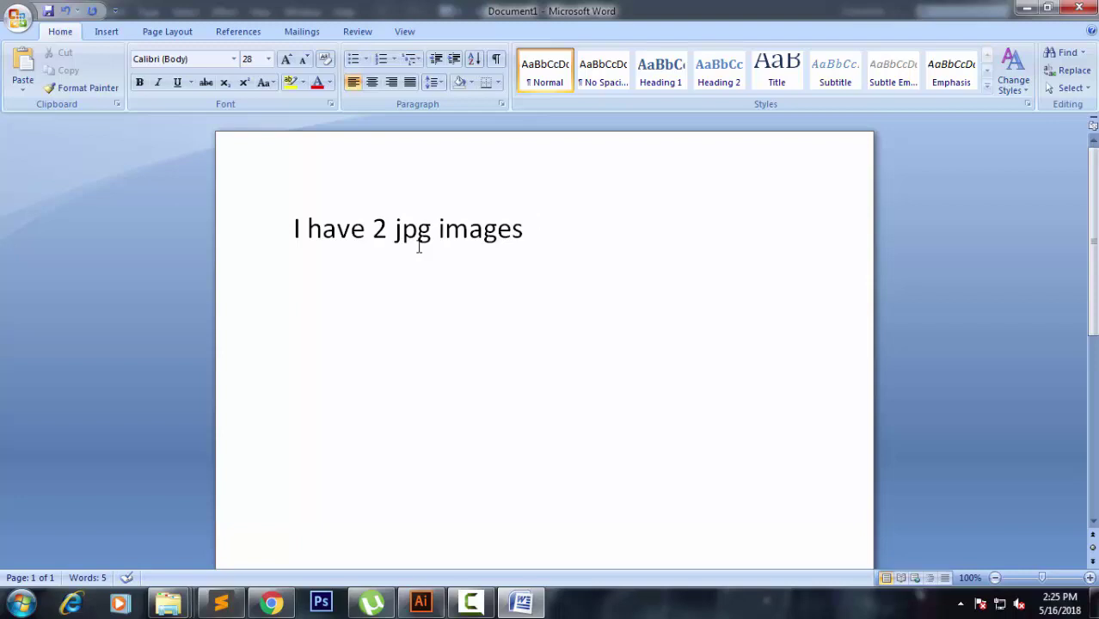
text( and I)
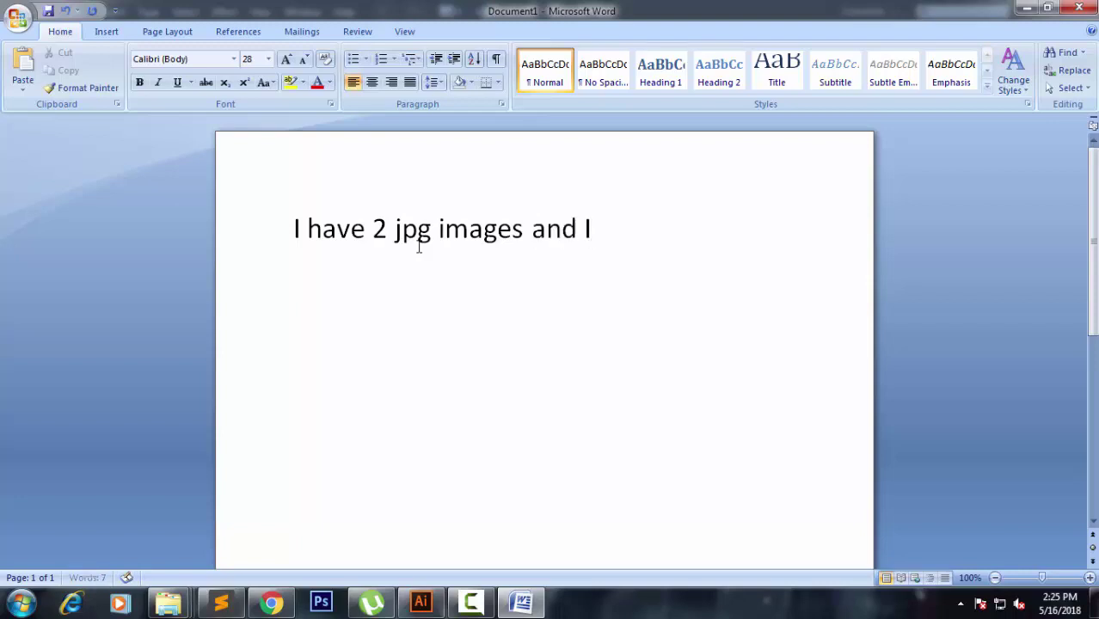
text( wanna c)
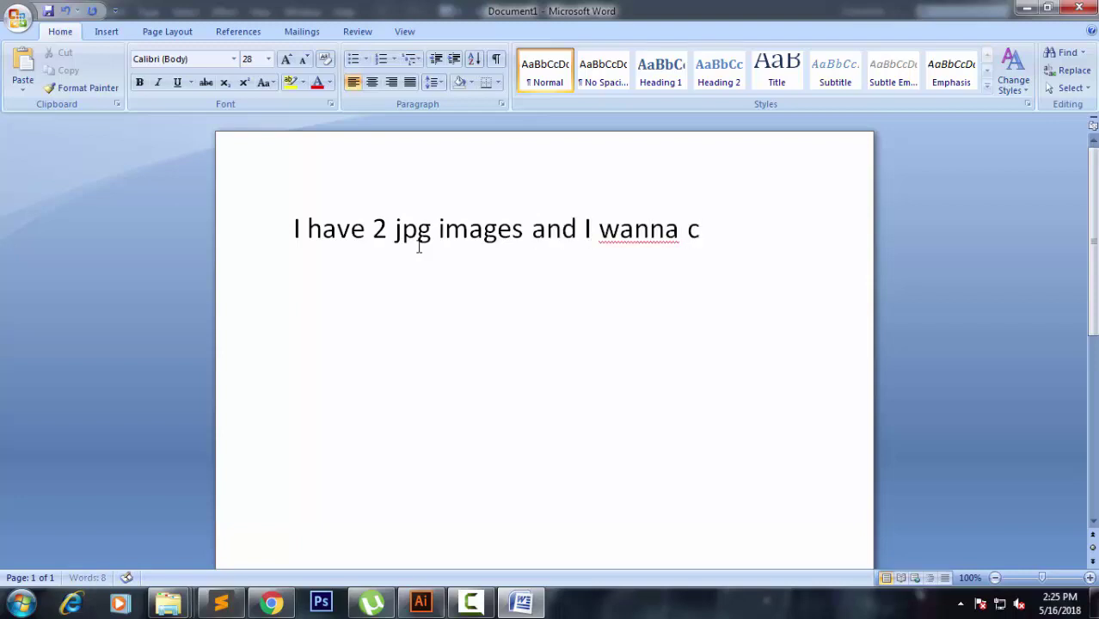
text(rea)
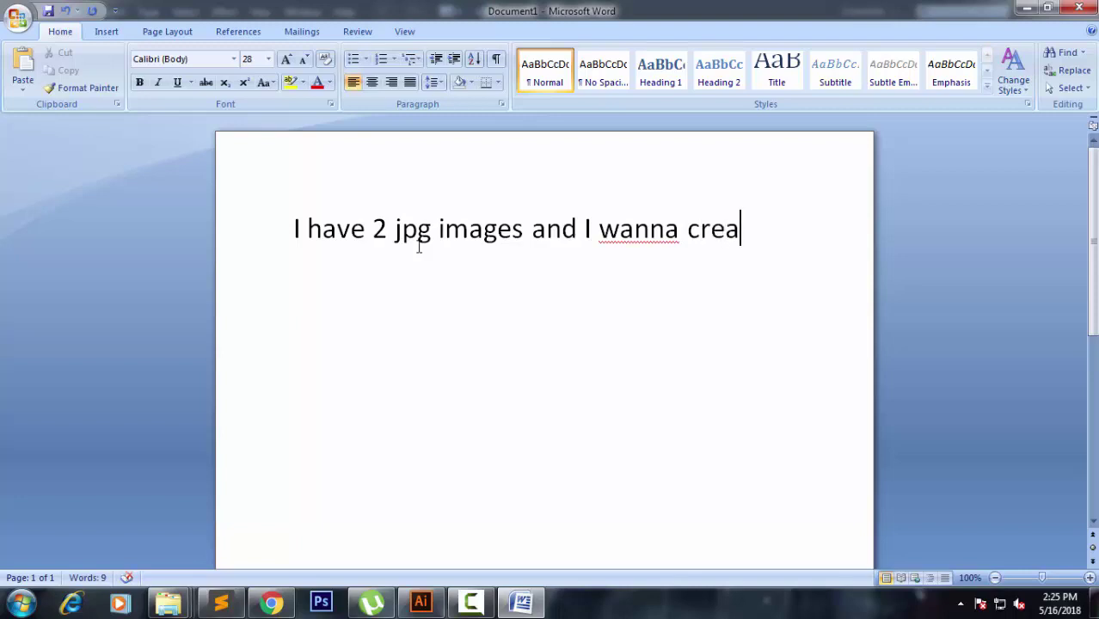
text(te a )
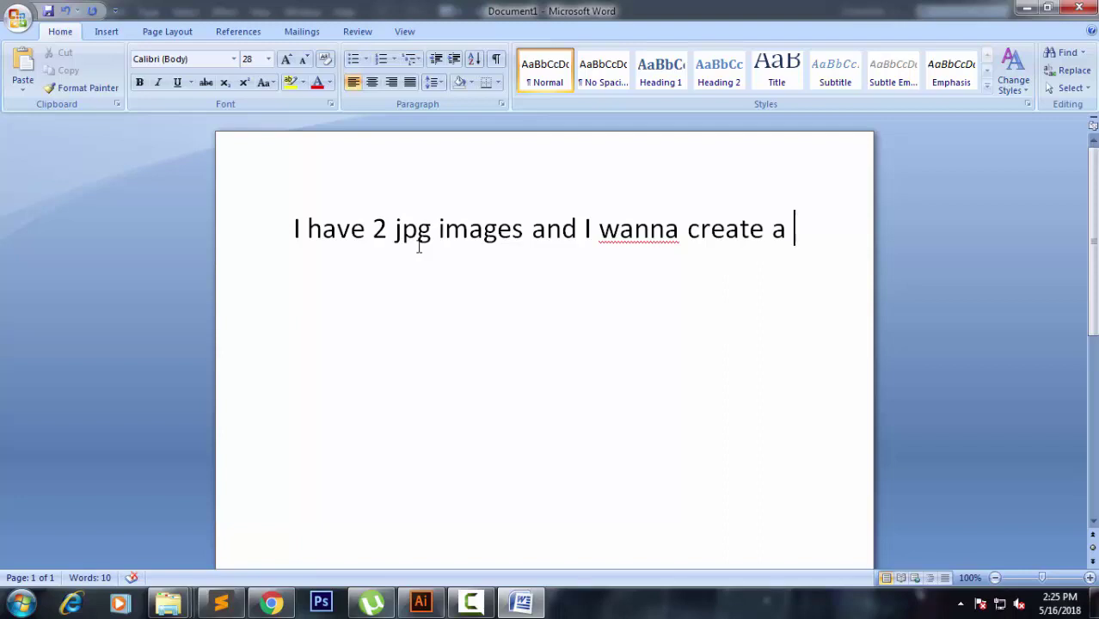
text(car logo)
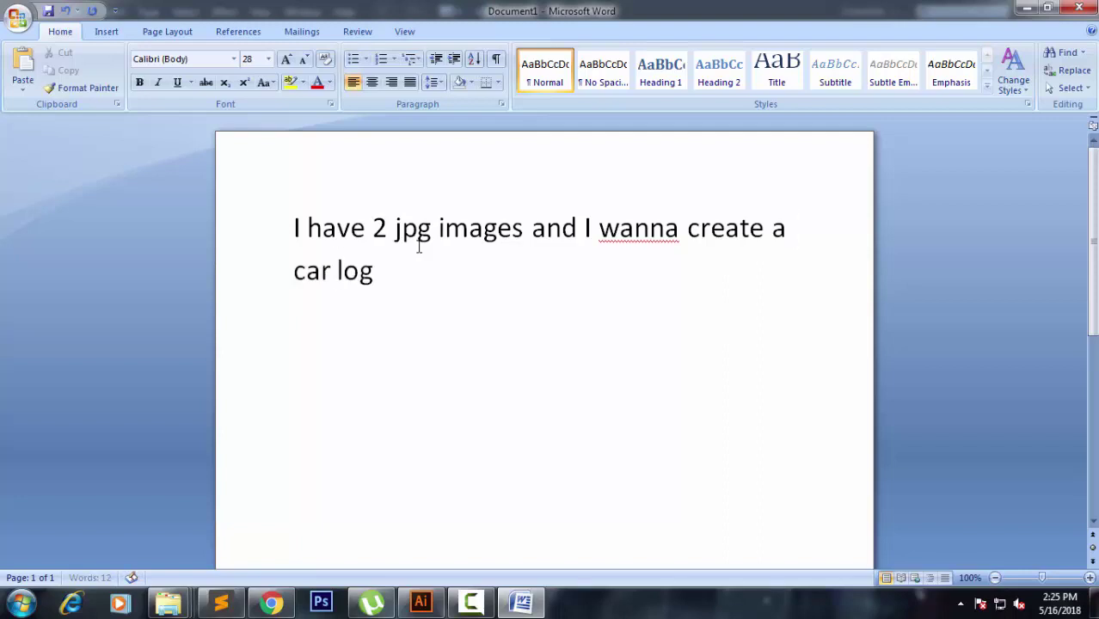
text(.....)
key(Return)
text(So)
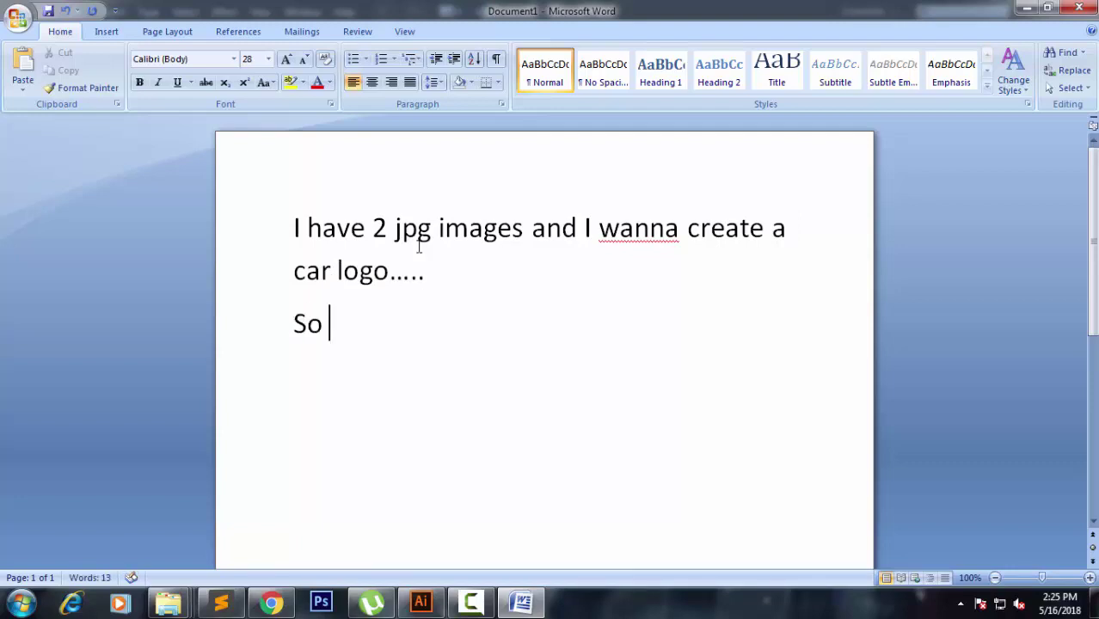
text(let’s)
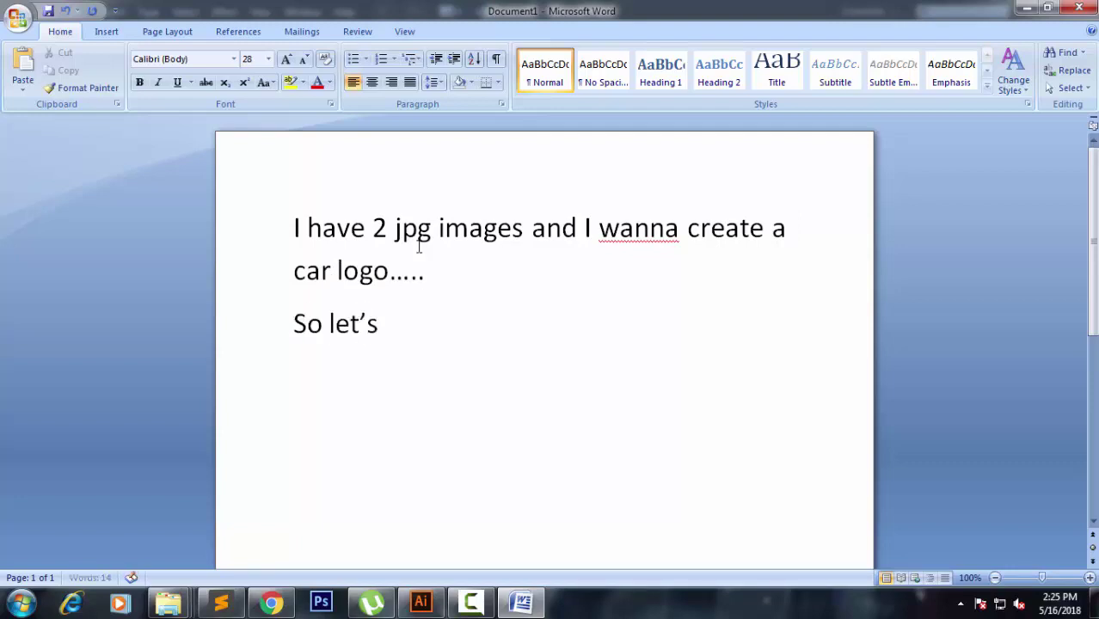
text( Start...........)
text(............)
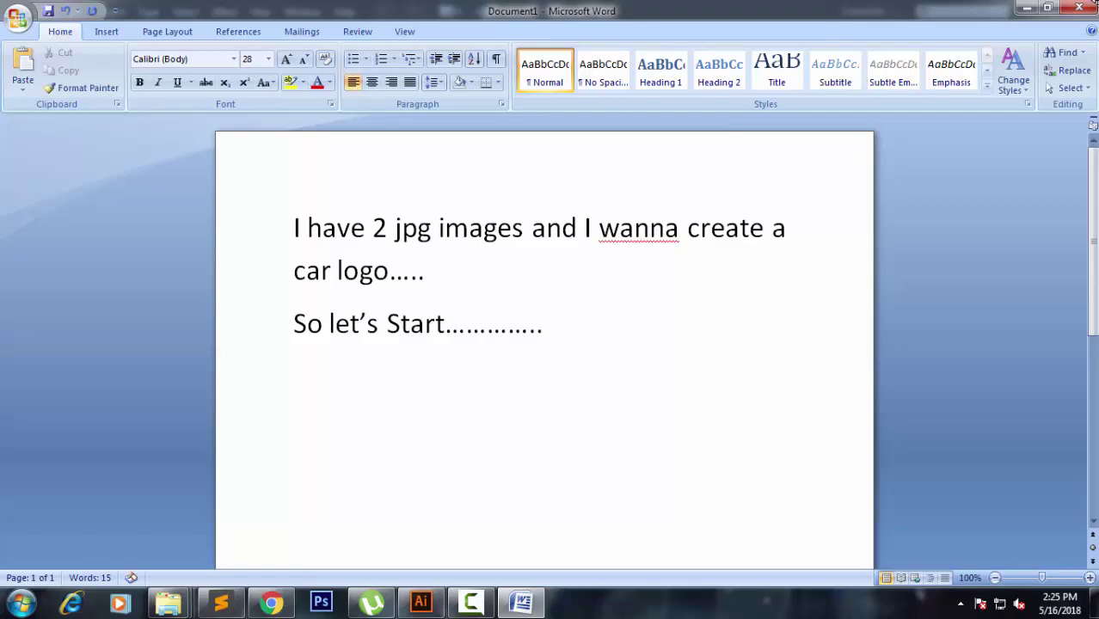
key(ctrl+a)
key(Delete)
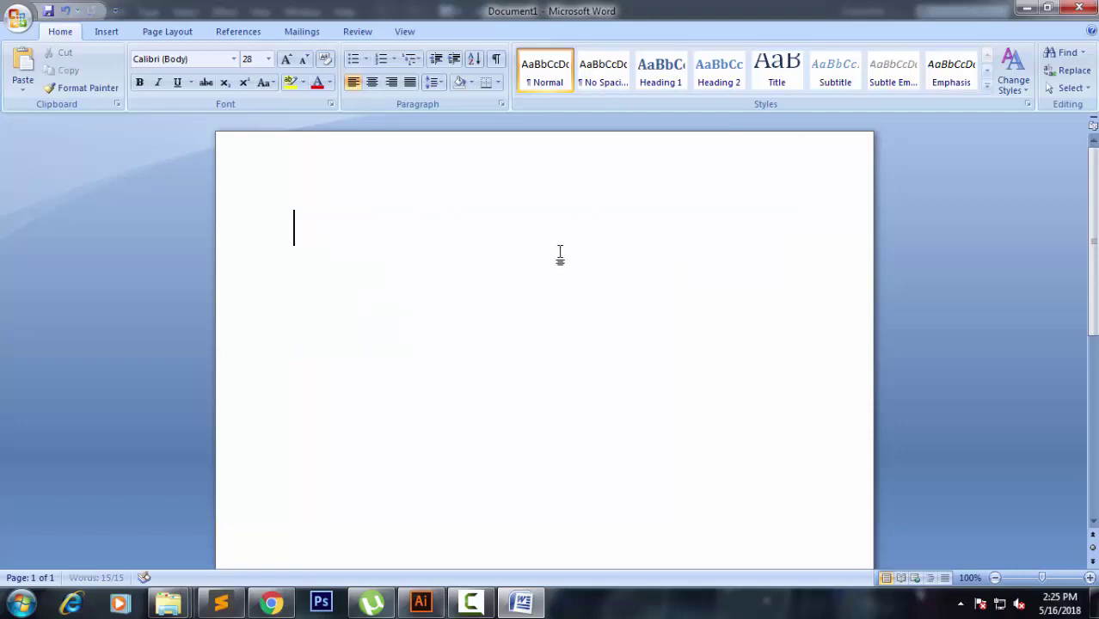
click(1026, 7)
Close the accit and apk folder windows and bring the car logo folder forward.
click(47, 12)
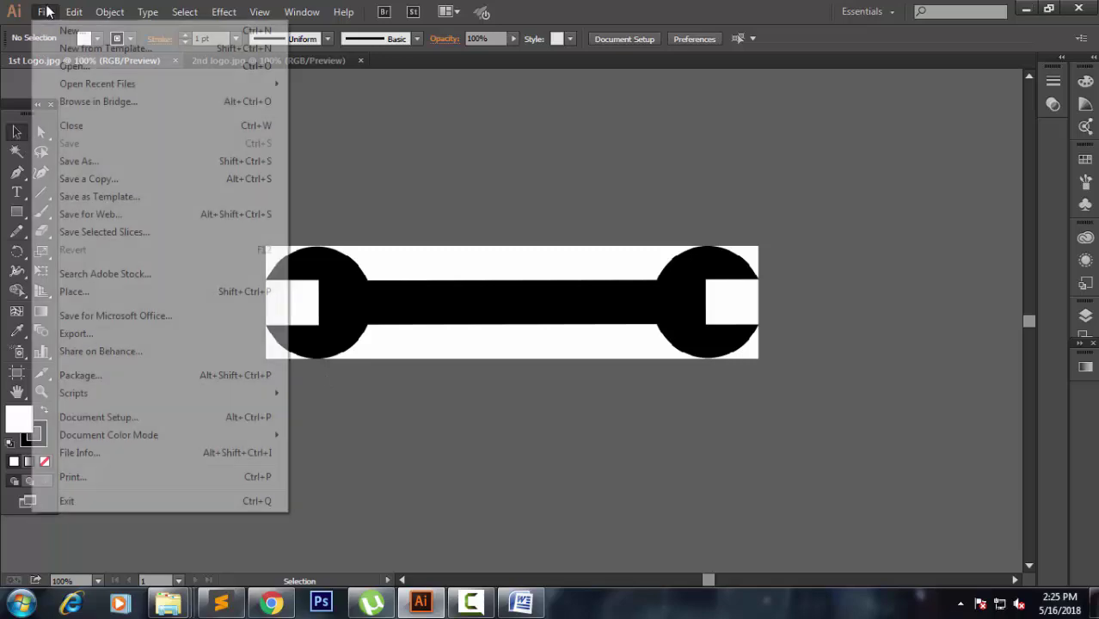
click(59, 12)
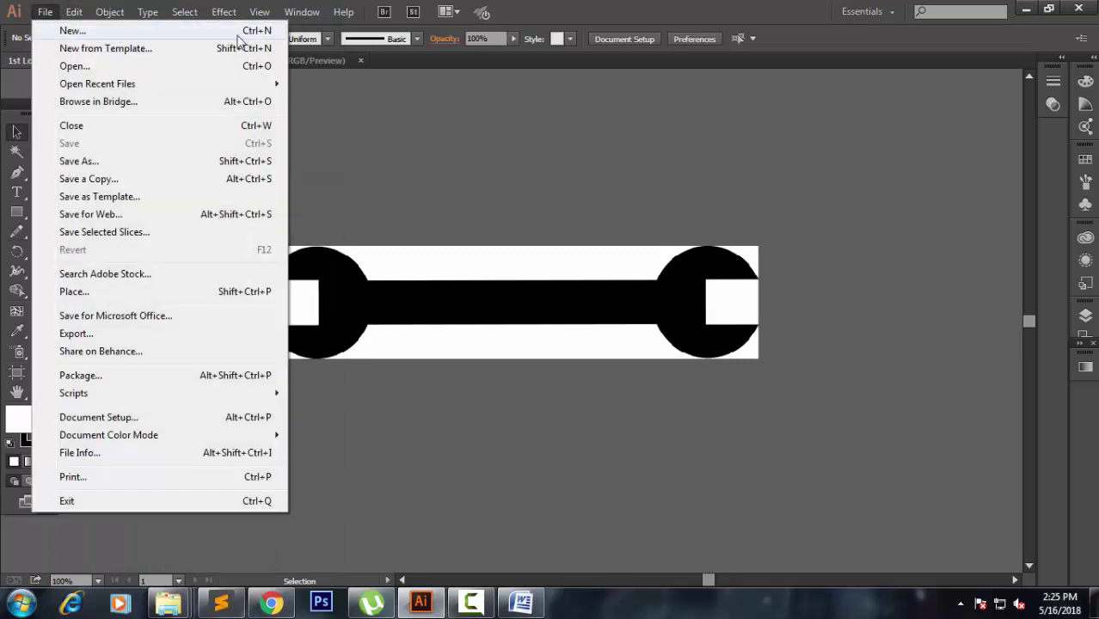
click(354, 406)
click(168, 607)
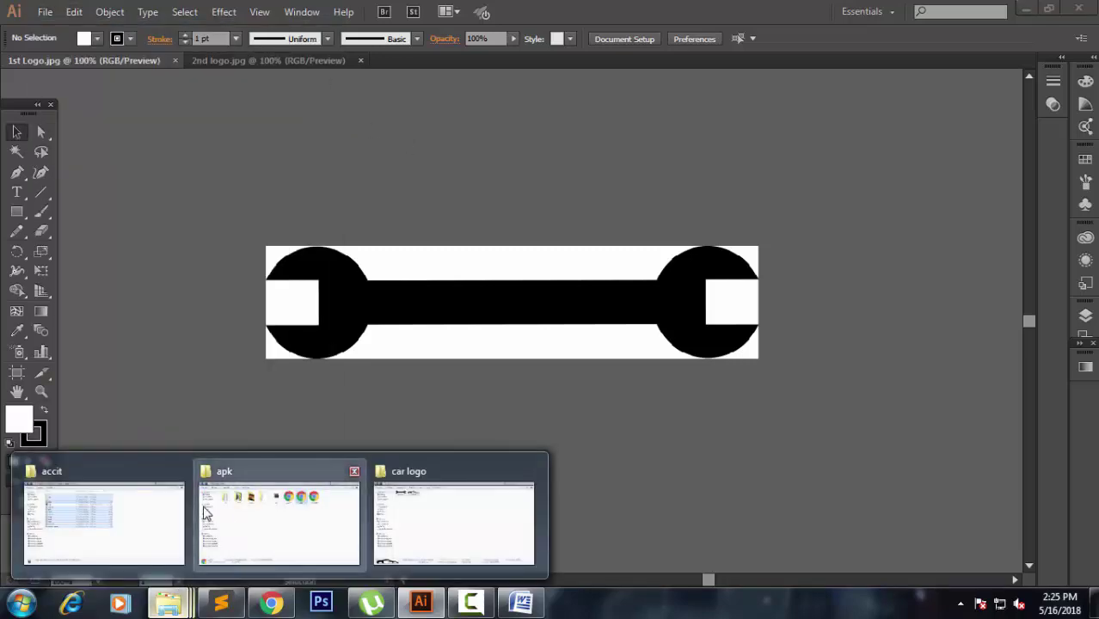
click(179, 473)
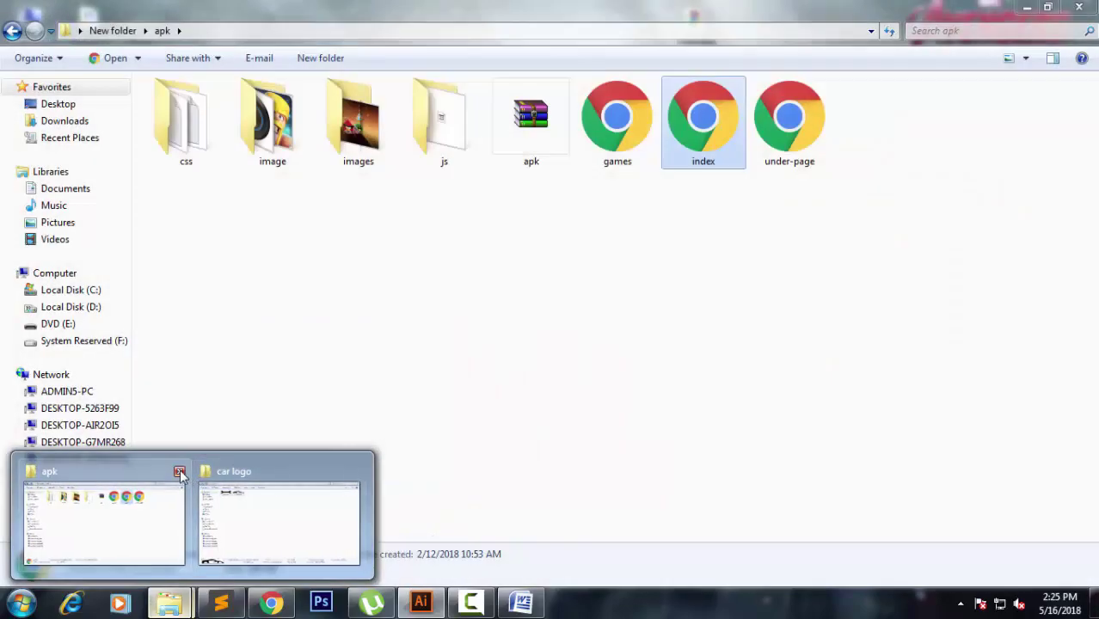
click(179, 472)
click(172, 501)
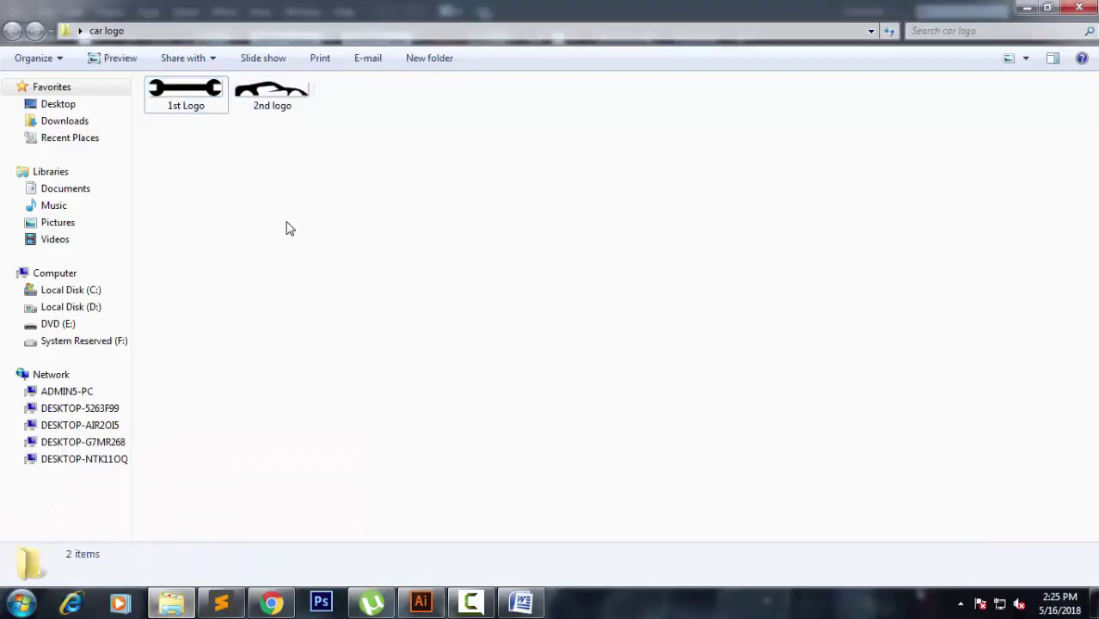
Check the wrench and car images in the folder, then return to Illustrator's File menu.
click(176, 105)
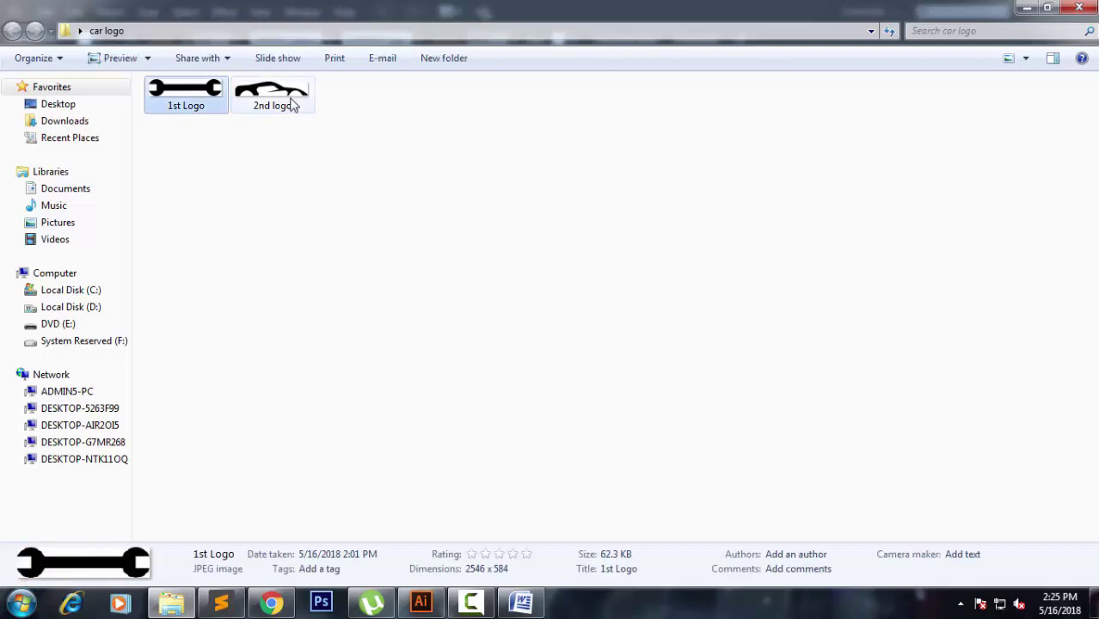
click(290, 105)
click(316, 412)
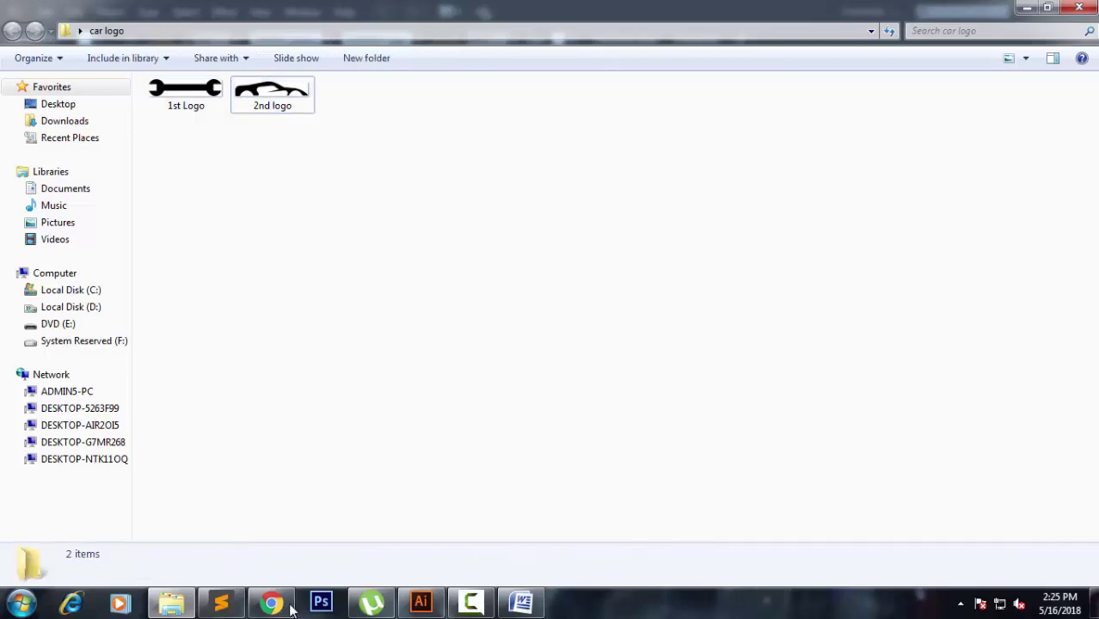
click(421, 602)
click(45, 12)
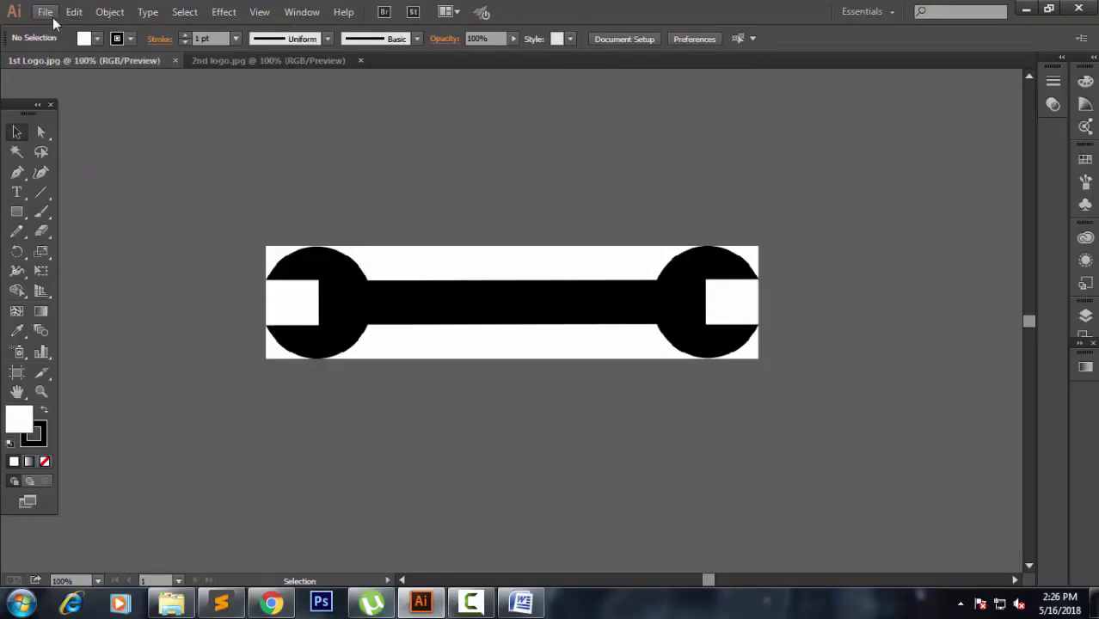
click(45, 12)
Create a new Untitled-1 document measured in inches at 8 × 6 in.
click(73, 33)
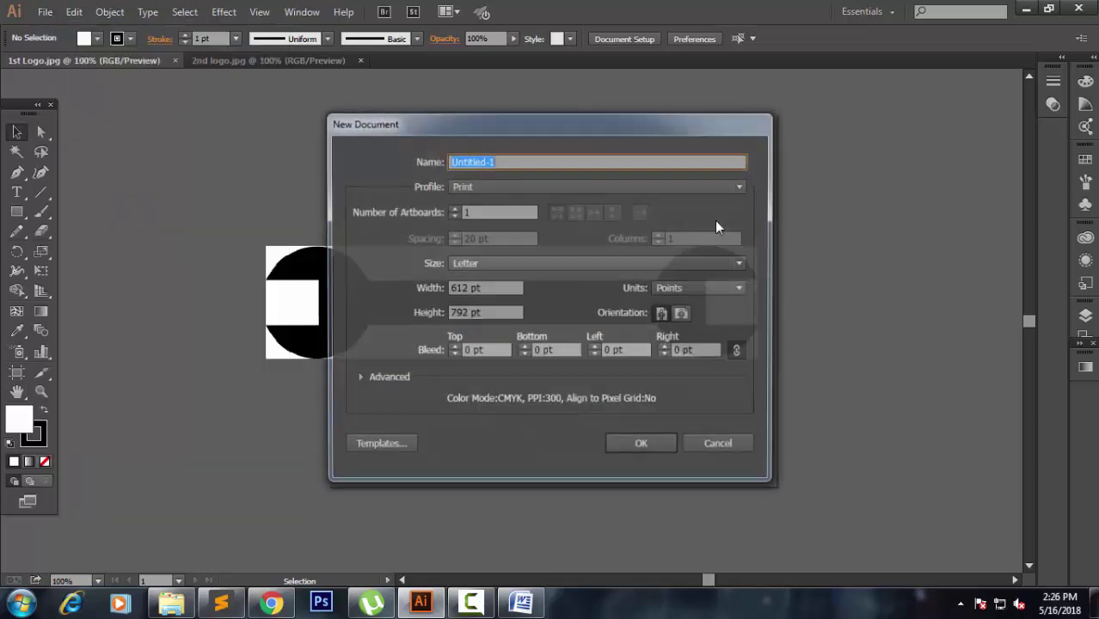
click(697, 291)
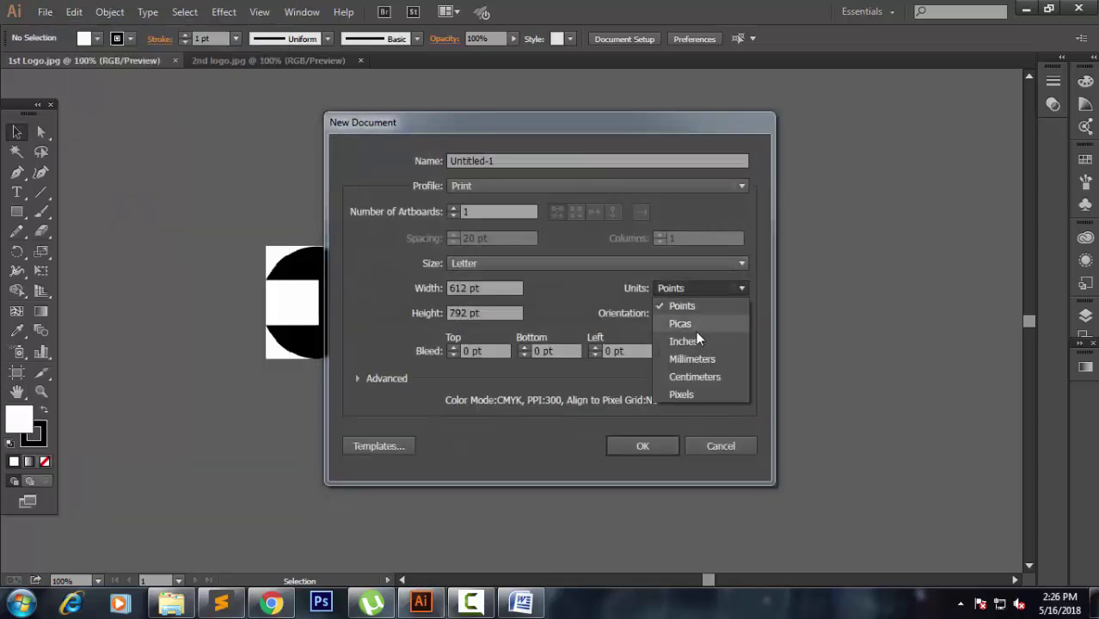
click(696, 325)
click(692, 287)
click(707, 342)
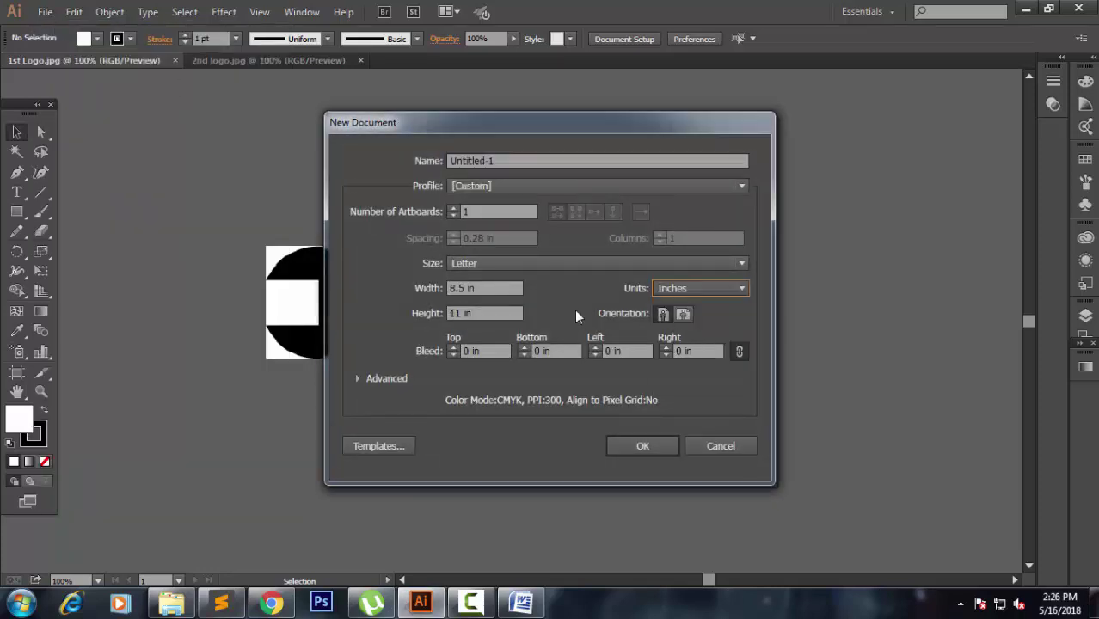
drag(499, 282, 410, 281)
text(1)
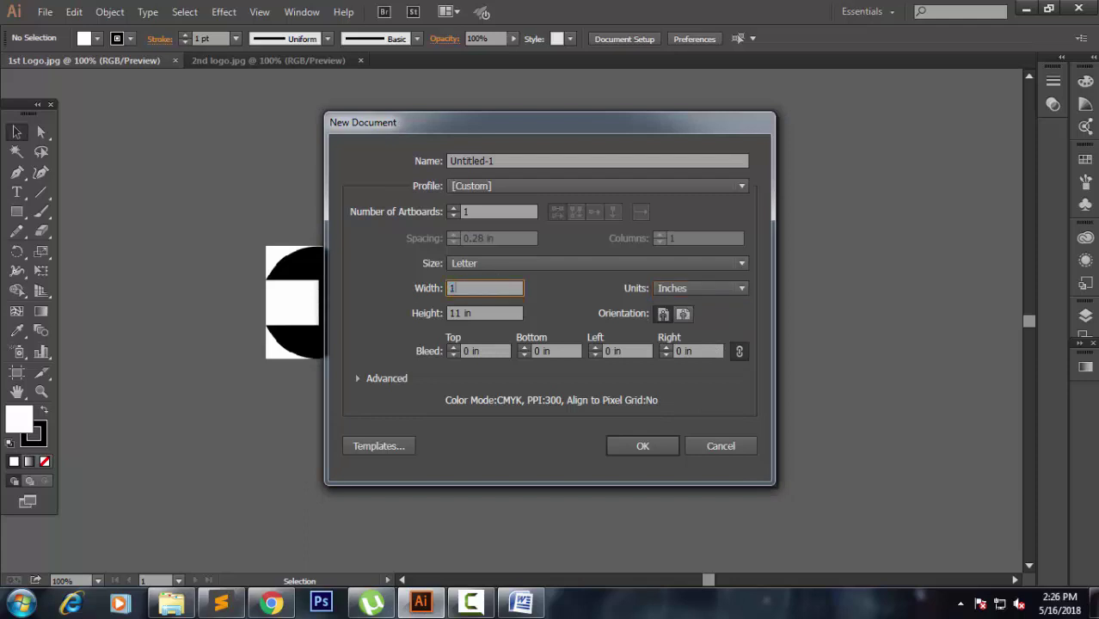
text(6)
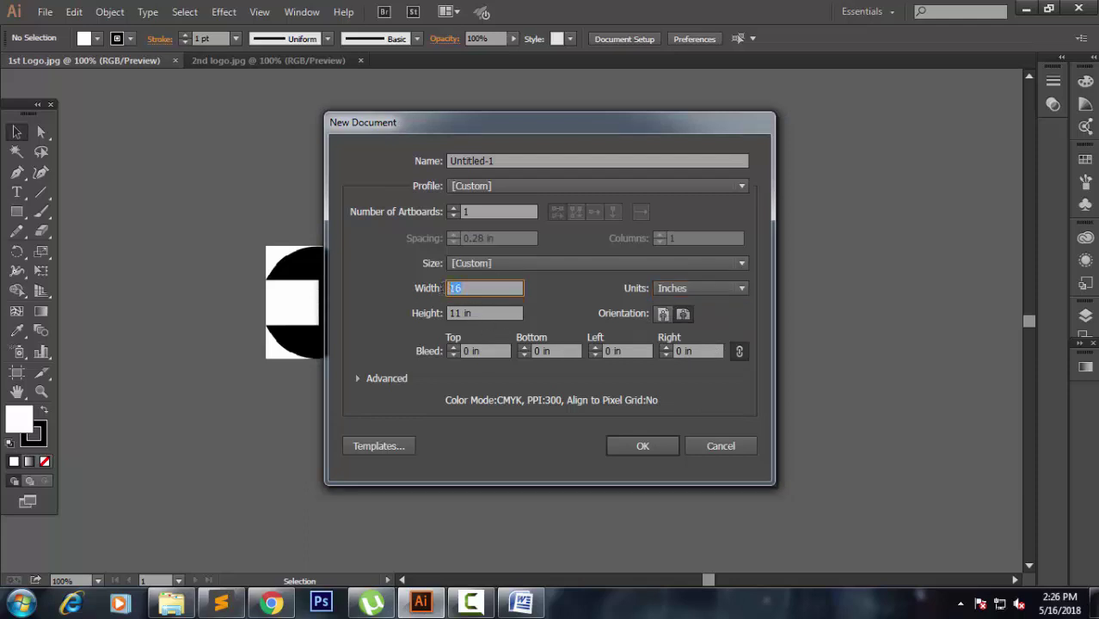
text(8)
click(456, 314)
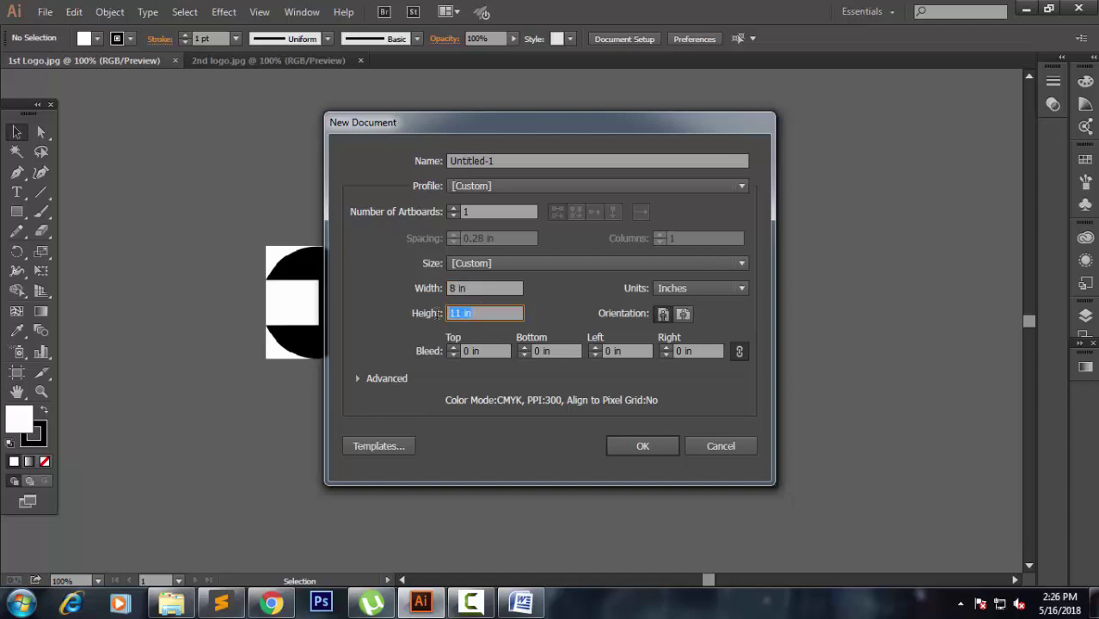
text(6)
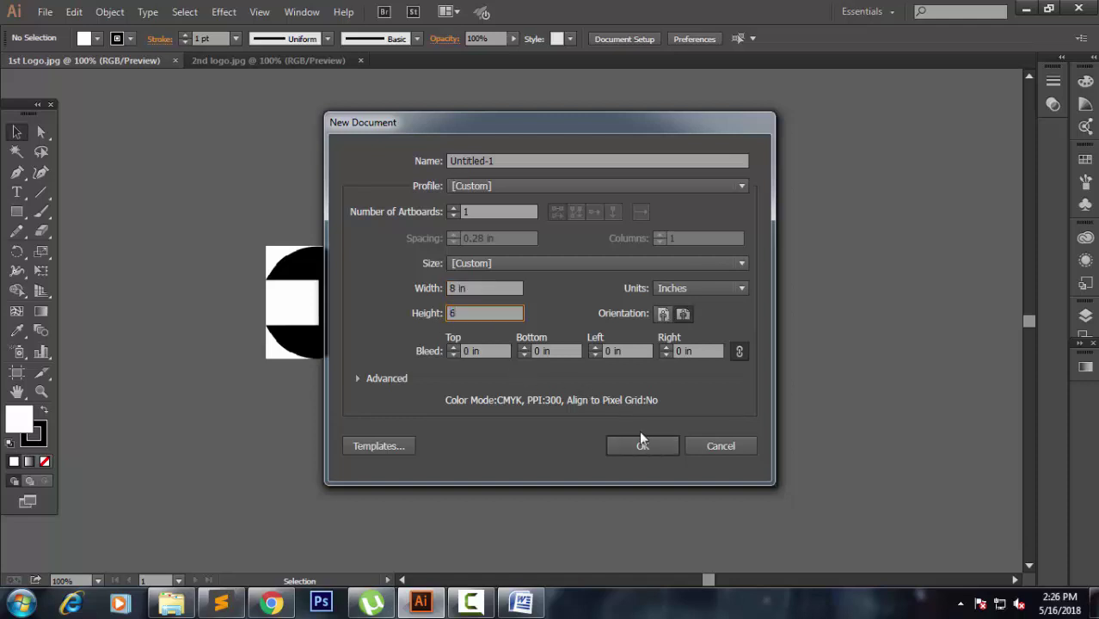
click(644, 441)
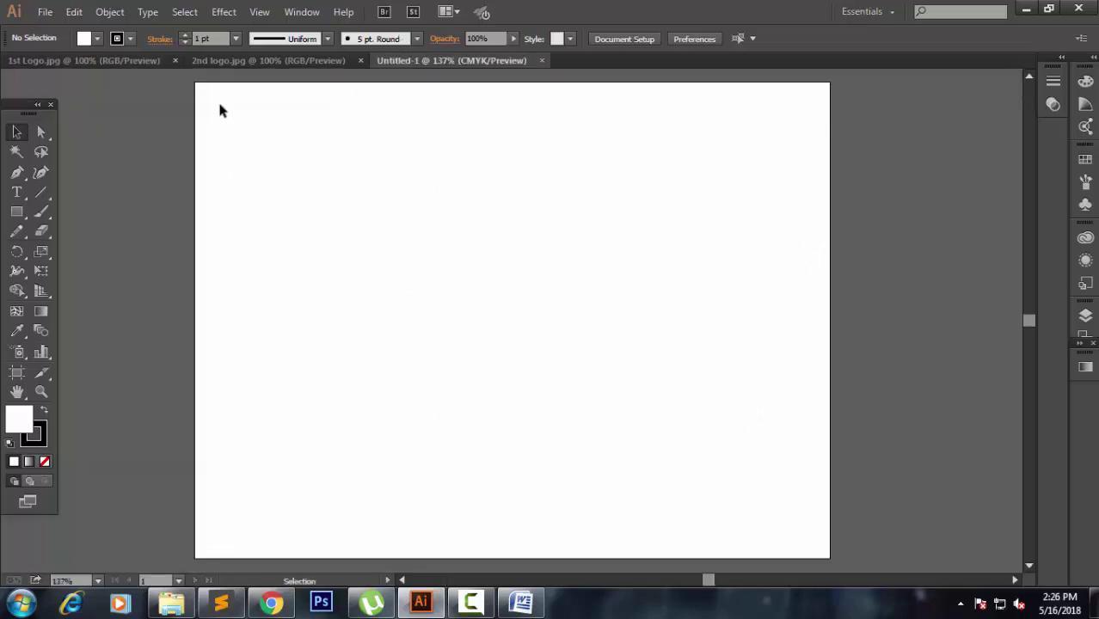
Copy the car image from 2nd logo.jpg into Untitled-1 and scale it to about 5.246 × 1.0174 in.
click(148, 60)
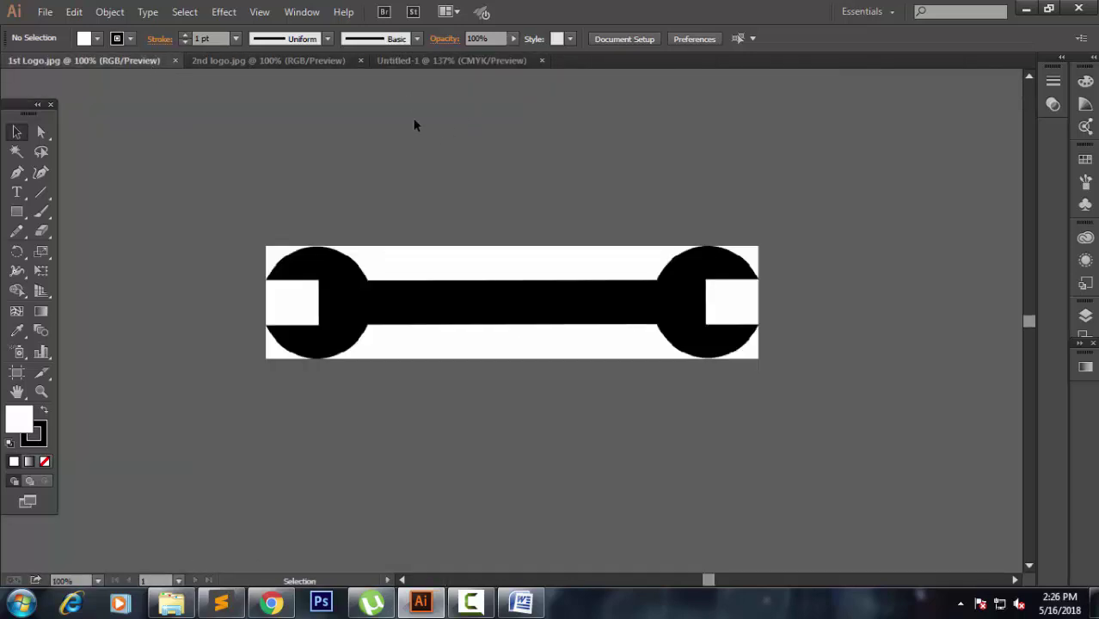
click(247, 60)
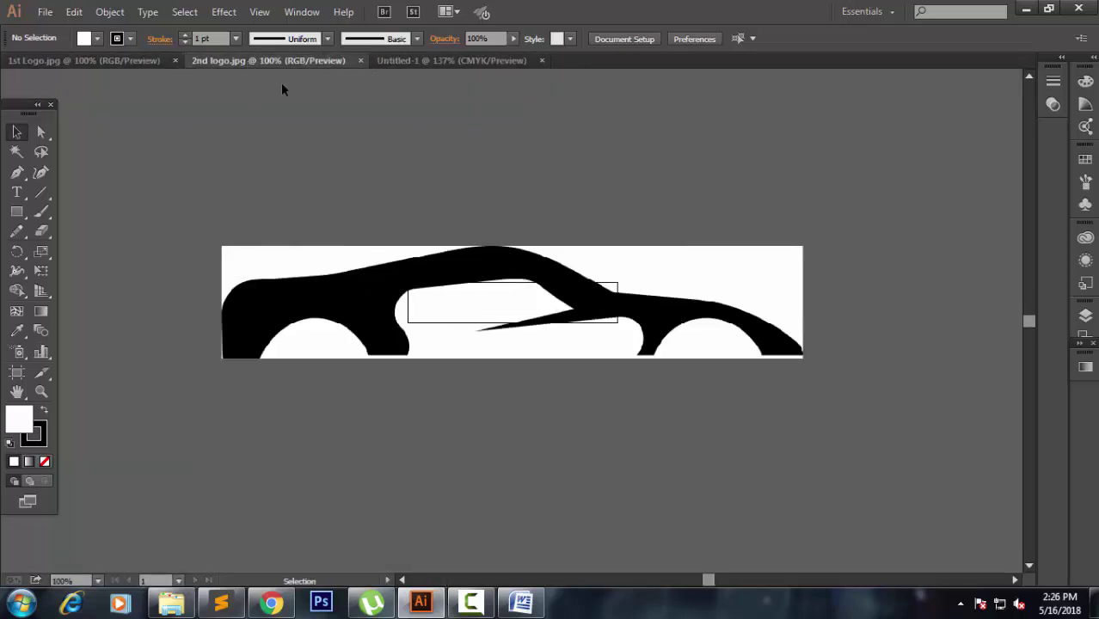
mouse_move(377, 291)
mouse_down()
mouse_move(410, 209)
mouse_move(419, 238)
mouse_up()
drag(989, 167, 858, 234)
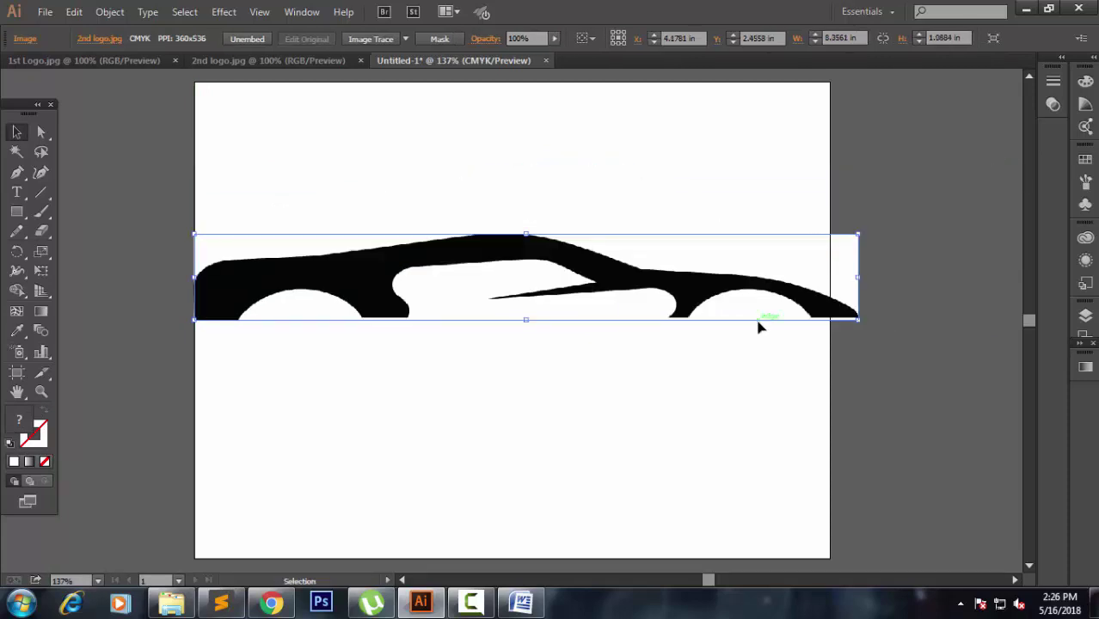
key(ctrl+z)
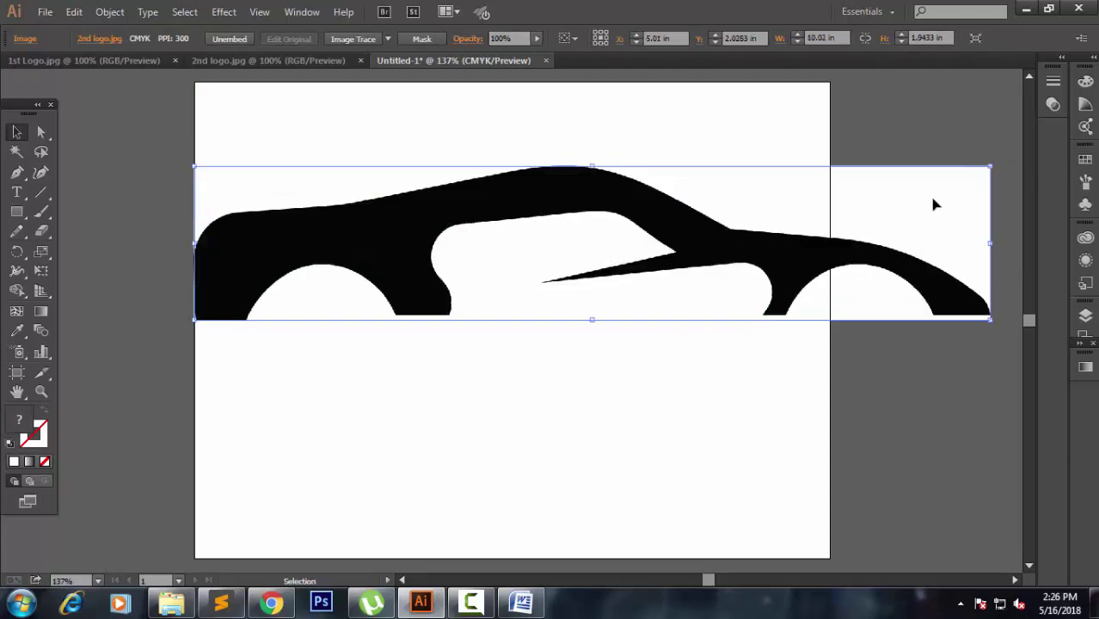
drag(991, 168, 610, 240)
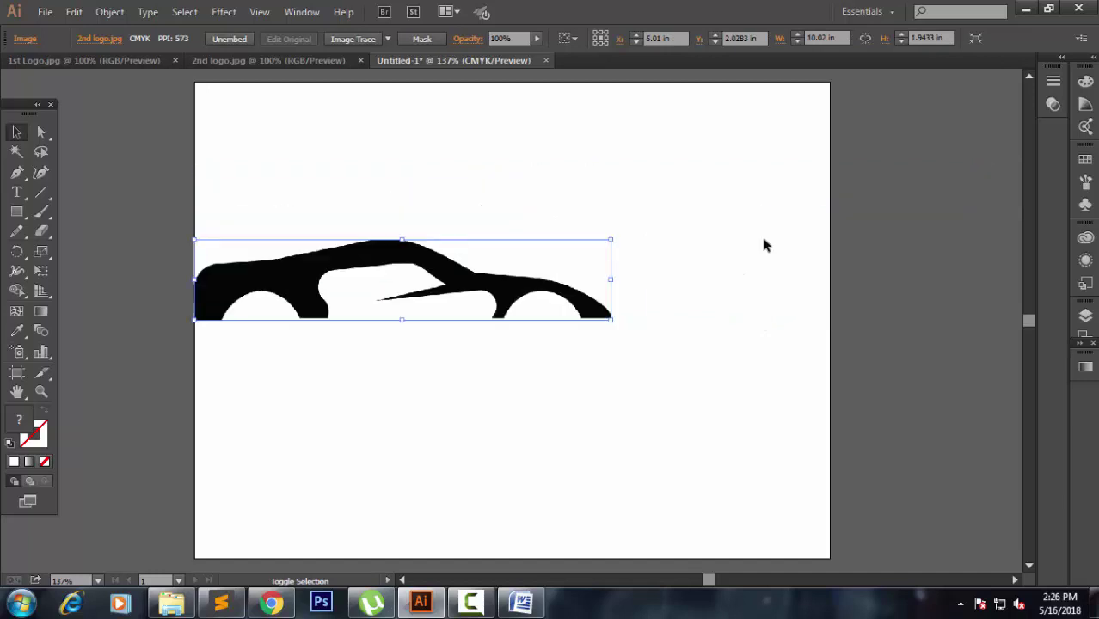
click(650, 282)
Move the car image up the page, centre it in view, and deselect it.
drag(462, 271, 527, 208)
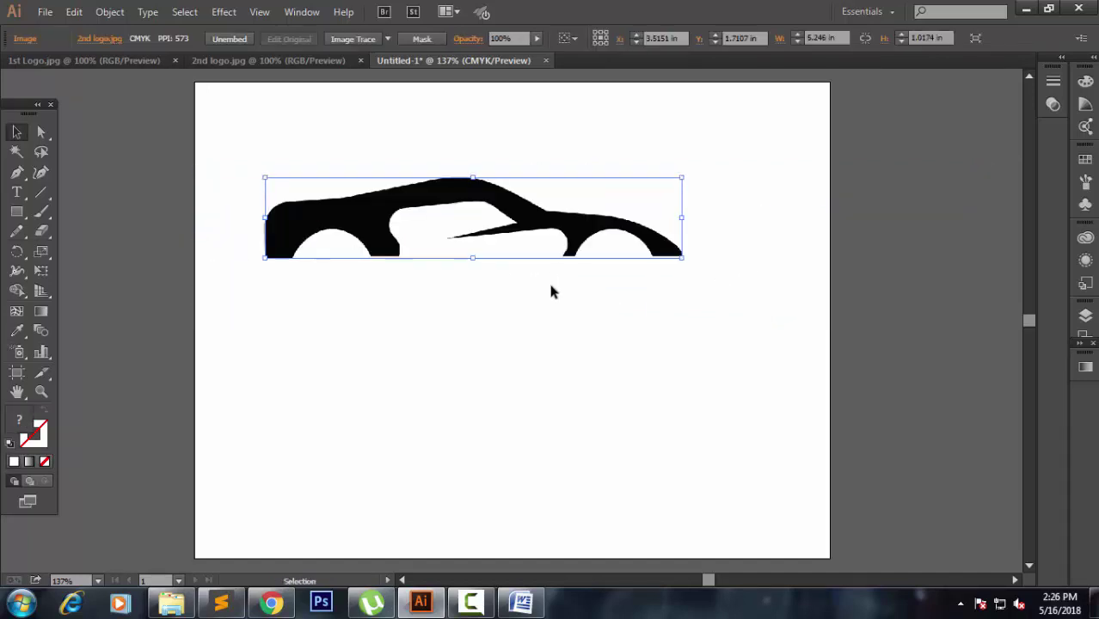
scroll(549, 290, up, 4)
scroll(553, 298, down, 1)
scroll(553, 299, down, 1)
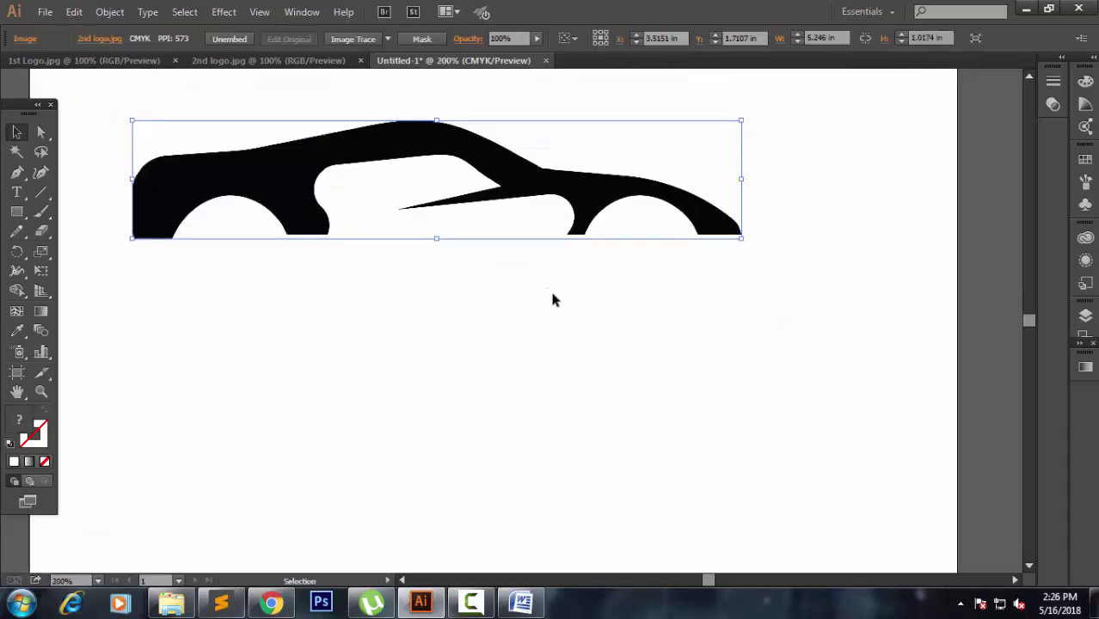
drag(486, 339, 516, 378)
click(488, 369)
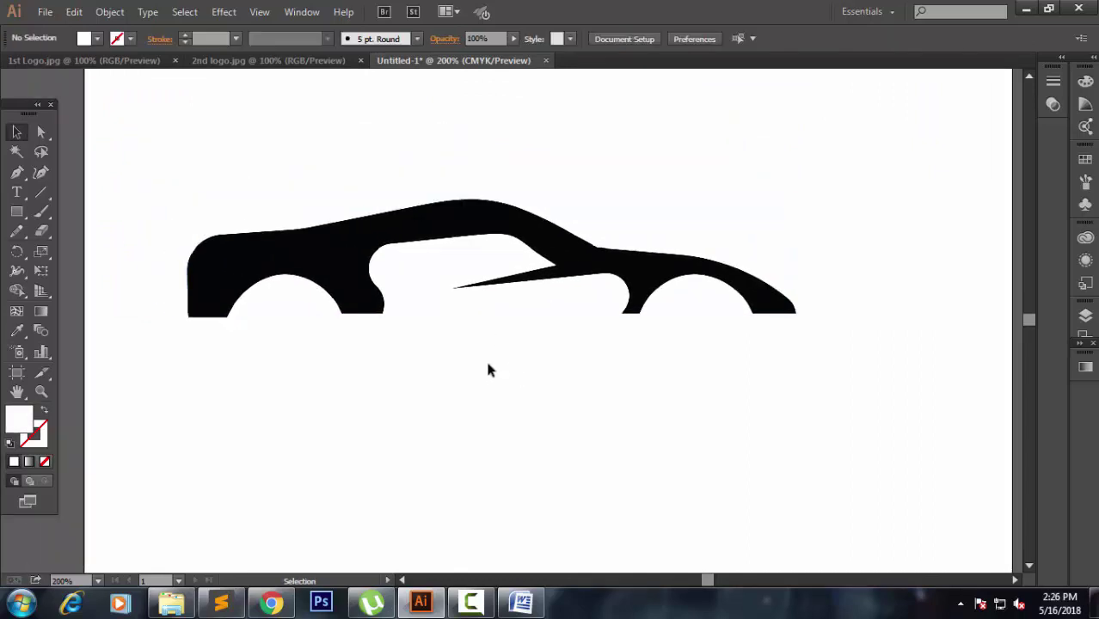
click(15, 175)
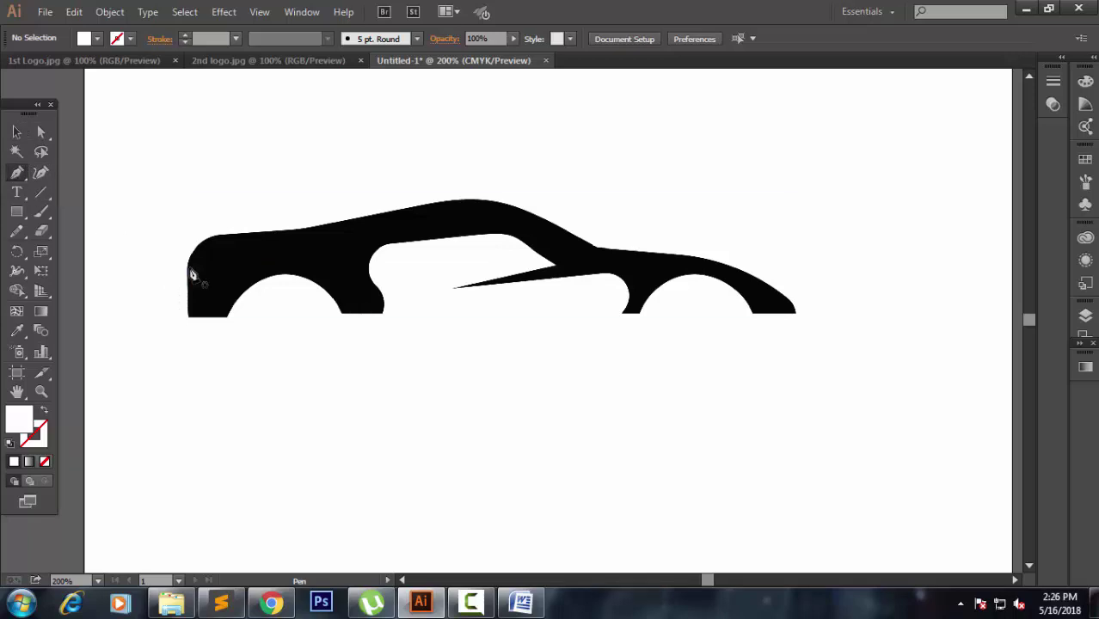
Zoom in and start the pen path at the car's bottom-left corner, up its front edge.
scroll(344, 278, up, 3)
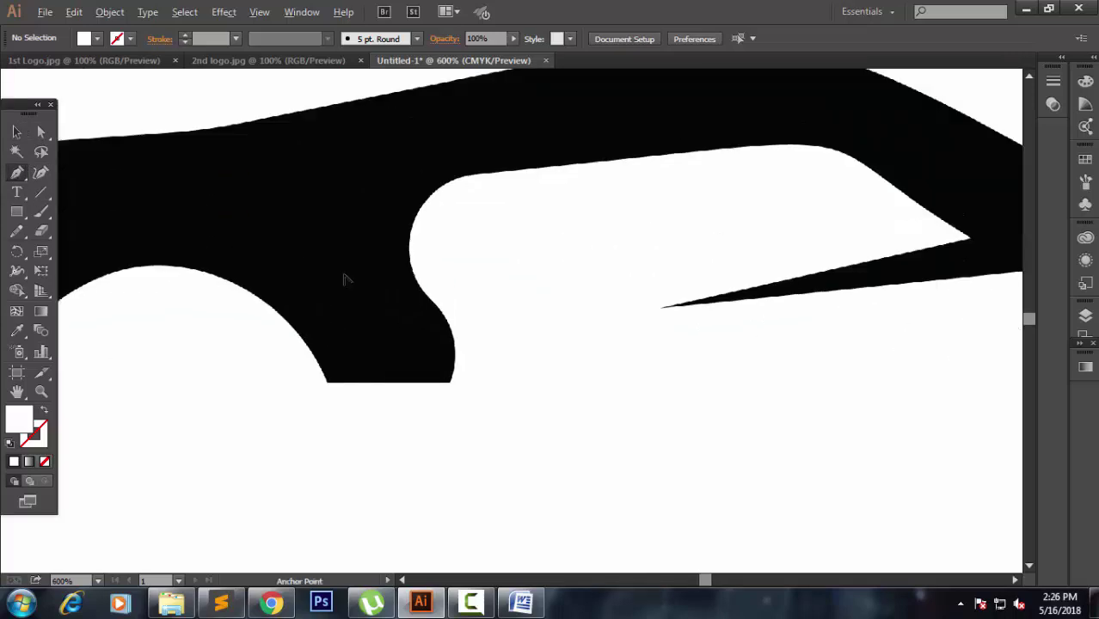
scroll(343, 278, down, 1)
scroll(444, 250, left, 1)
scroll(518, 238, left, 3)
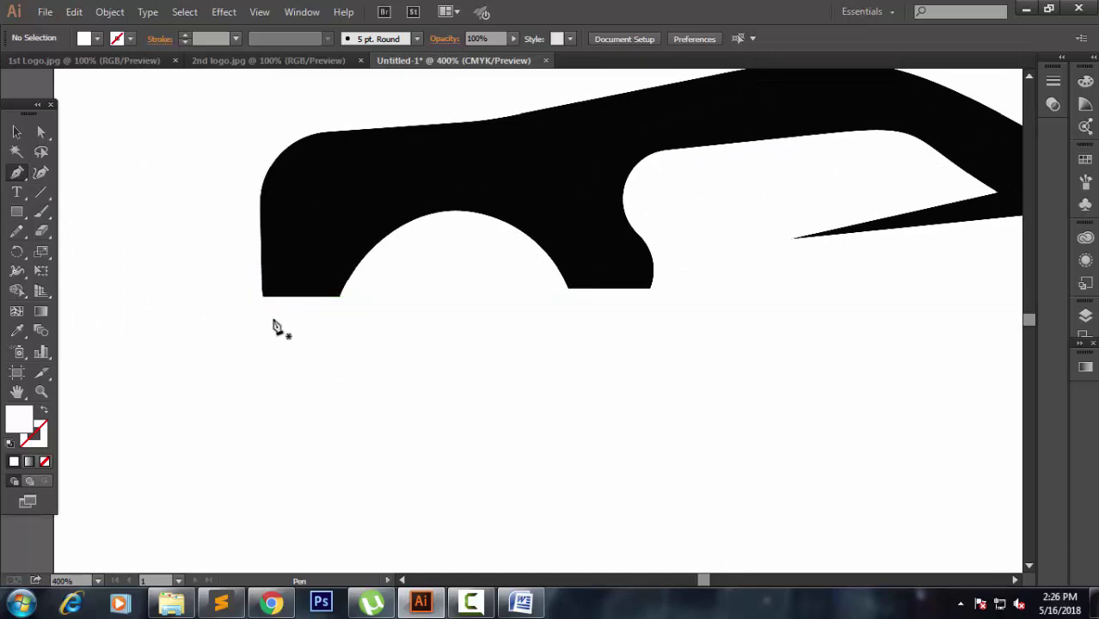
scroll(282, 320, up, 1)
scroll(282, 320, up, 1)
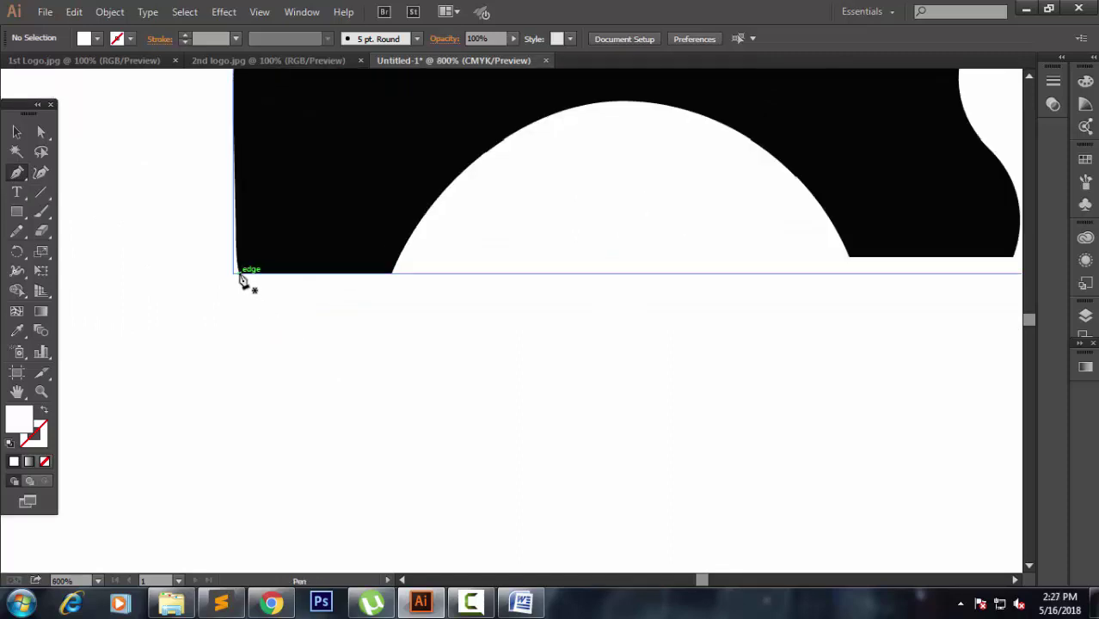
click(240, 274)
scroll(269, 290, up, 2)
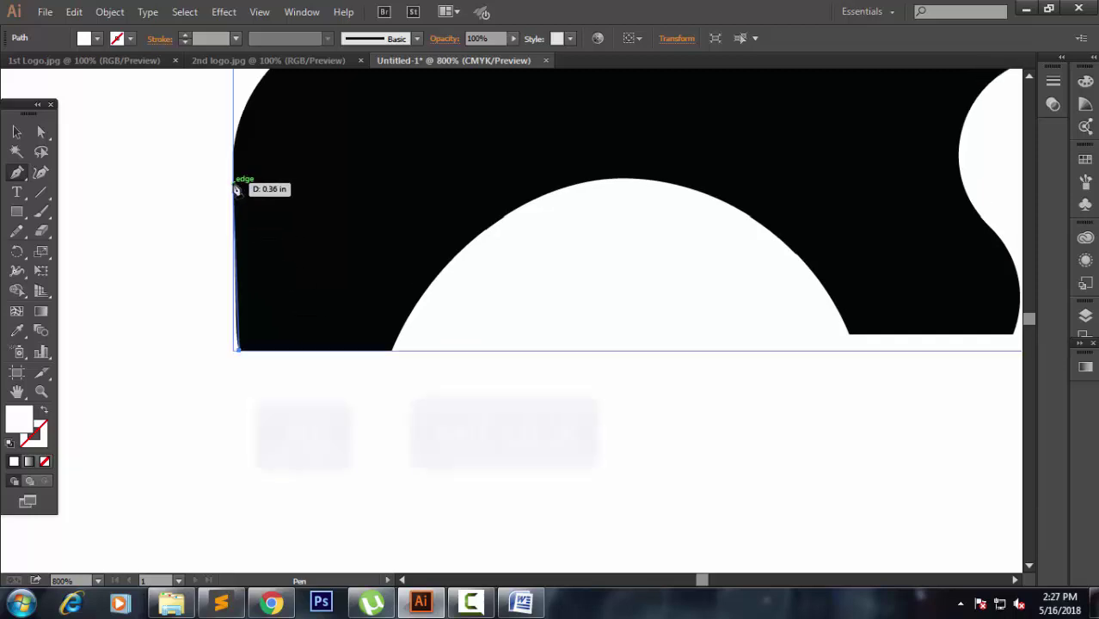
alt+click(235, 182)
scroll(300, 220, up, 2)
scroll(301, 220, up, 2)
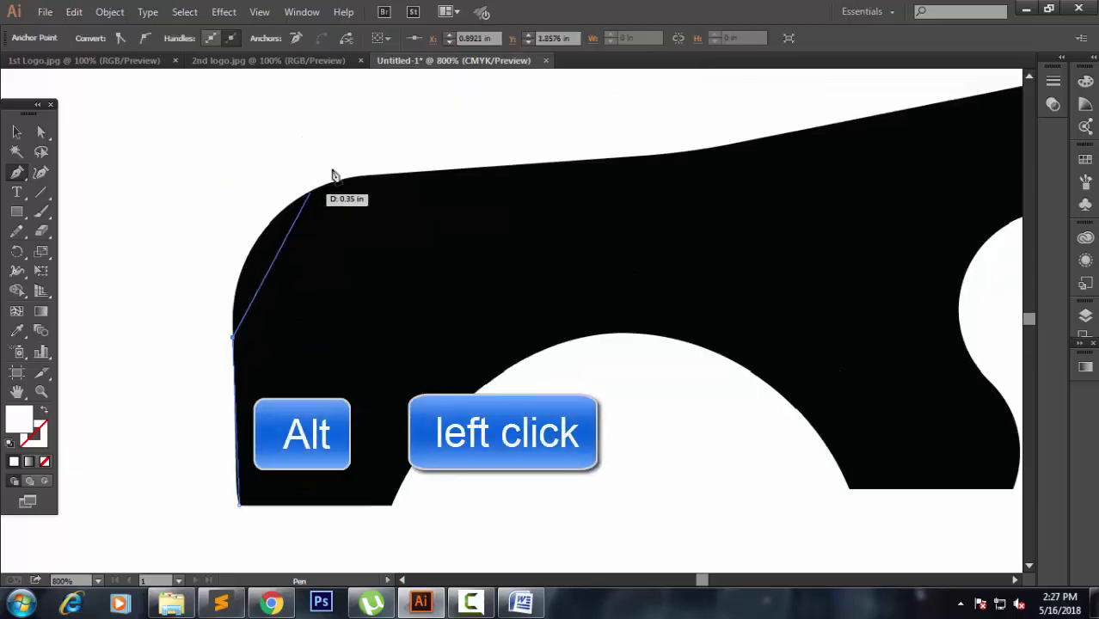
Add a curved corner anchor at the car's top front and set the path fill to None.
mouse_move(349, 177)
mouse_down()
mouse_move(488, 140)
mouse_move(479, 135)
mouse_up()
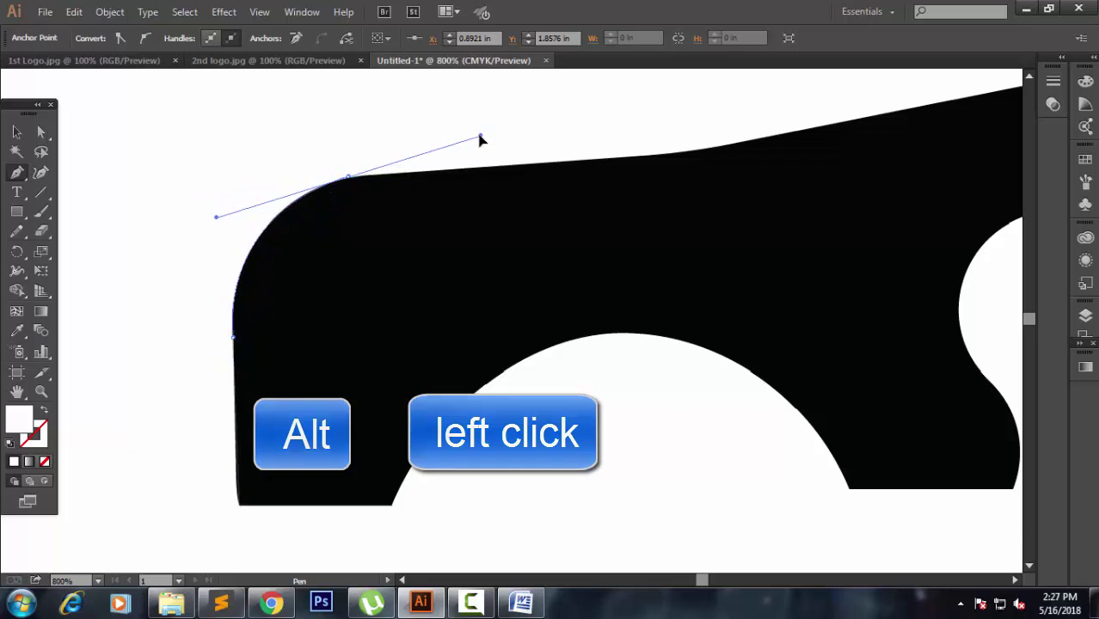
mouse_move(349, 177)
mouse_down()
mouse_move(352, 194)
mouse_move(181, 190)
mouse_move(645, 163)
mouse_move(874, 174)
mouse_move(379, 267)
mouse_move(540, 196)
mouse_move(569, 207)
mouse_move(630, 147)
mouse_move(713, 103)
mouse_up()
click(349, 178)
click(44, 462)
key(ctrl+minus)
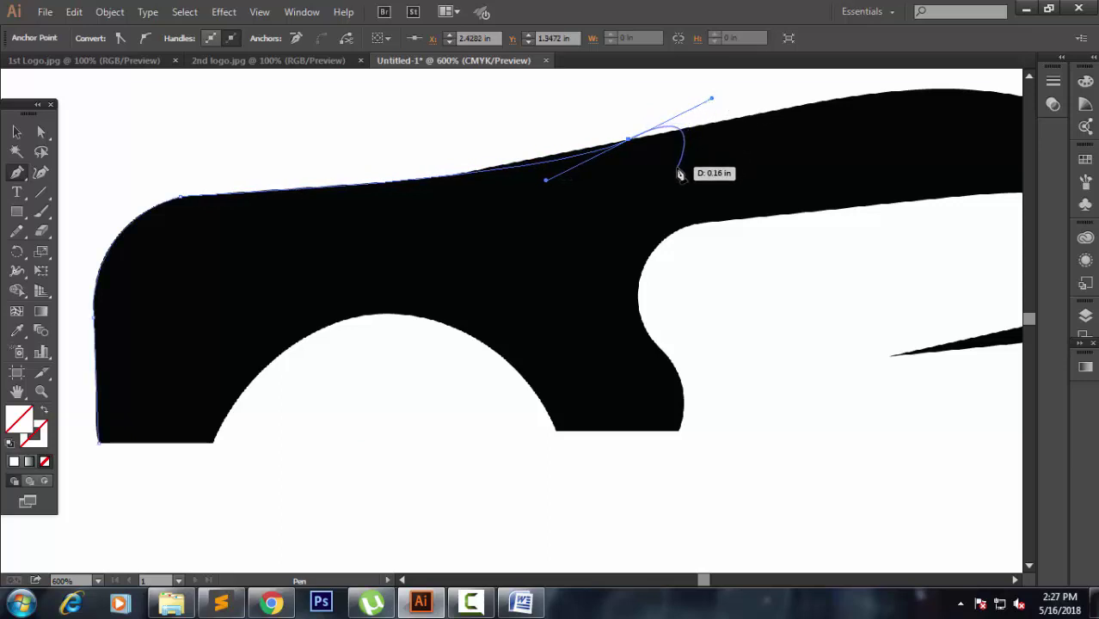
Add curved anchors along the roof line, undoing misplaced points.
key(ctrl)
key(ctrl+z)
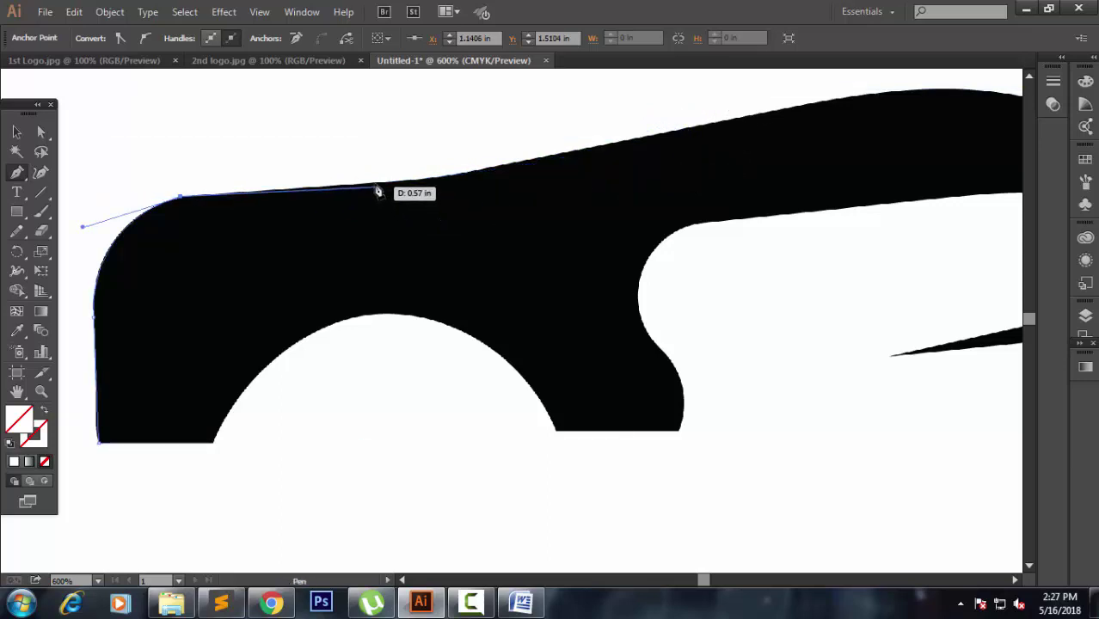
drag(377, 182, 394, 176)
click(373, 181)
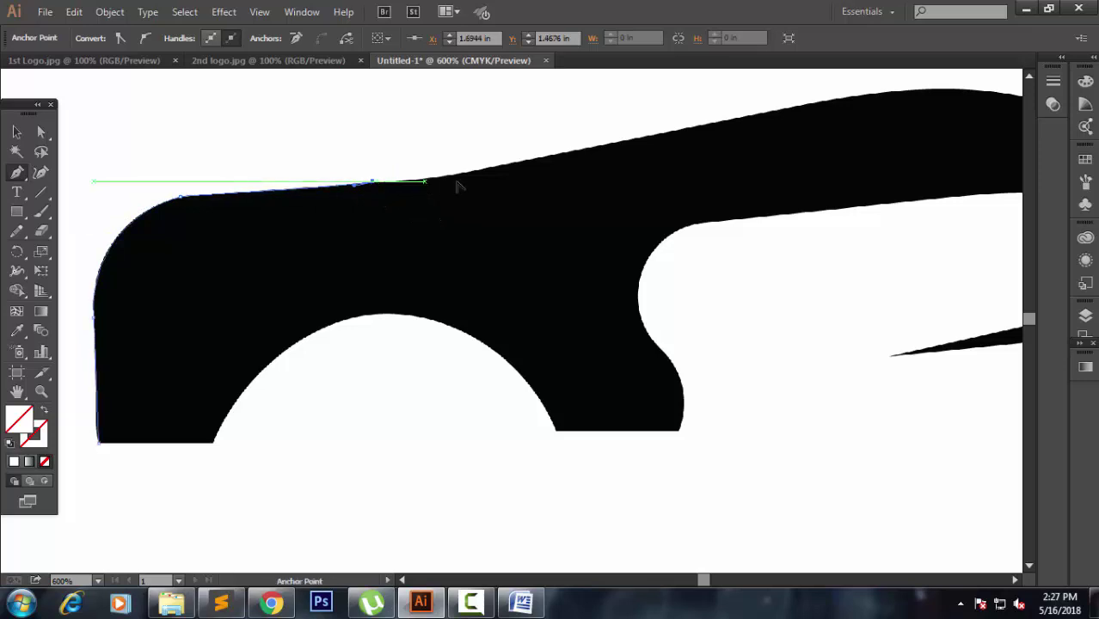
drag(707, 128, 735, 108)
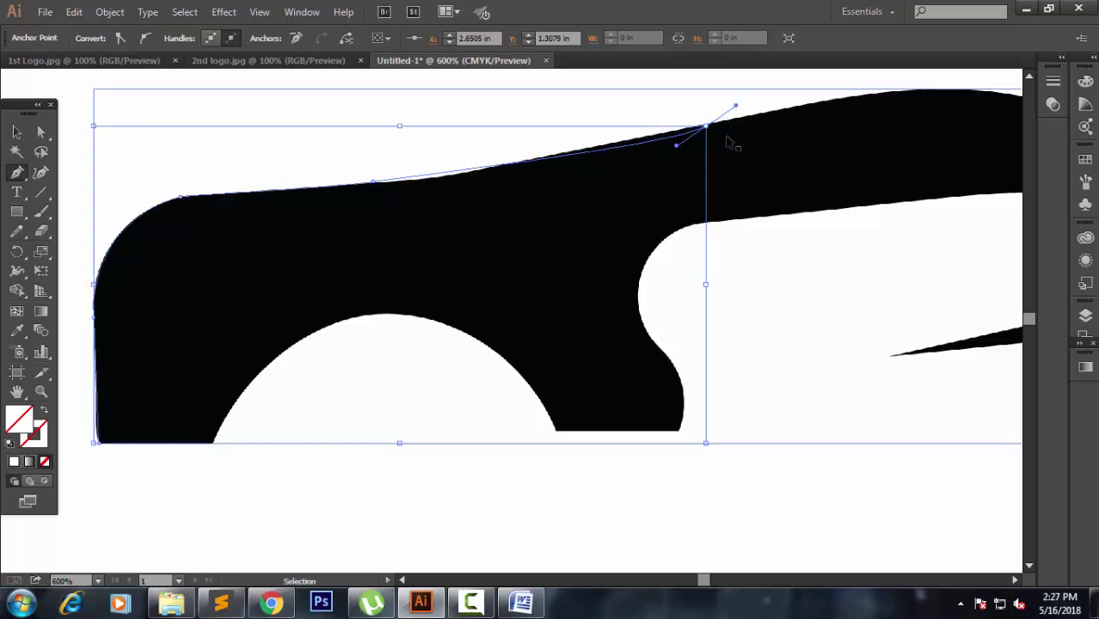
key(ctrl+z)
drag(494, 250, 480, 251)
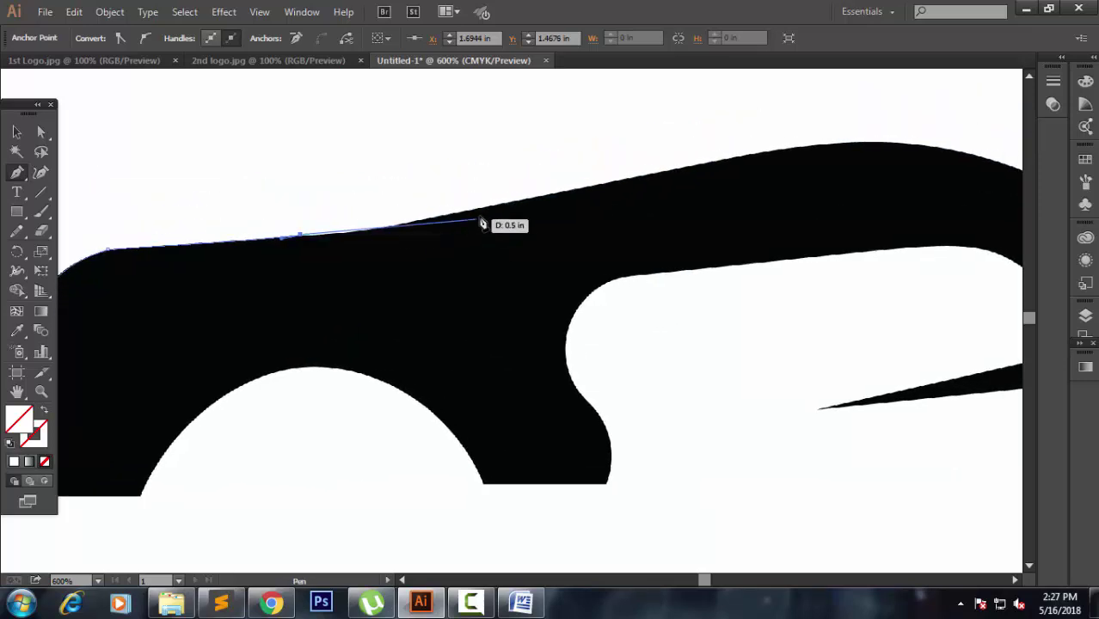
click(478, 213)
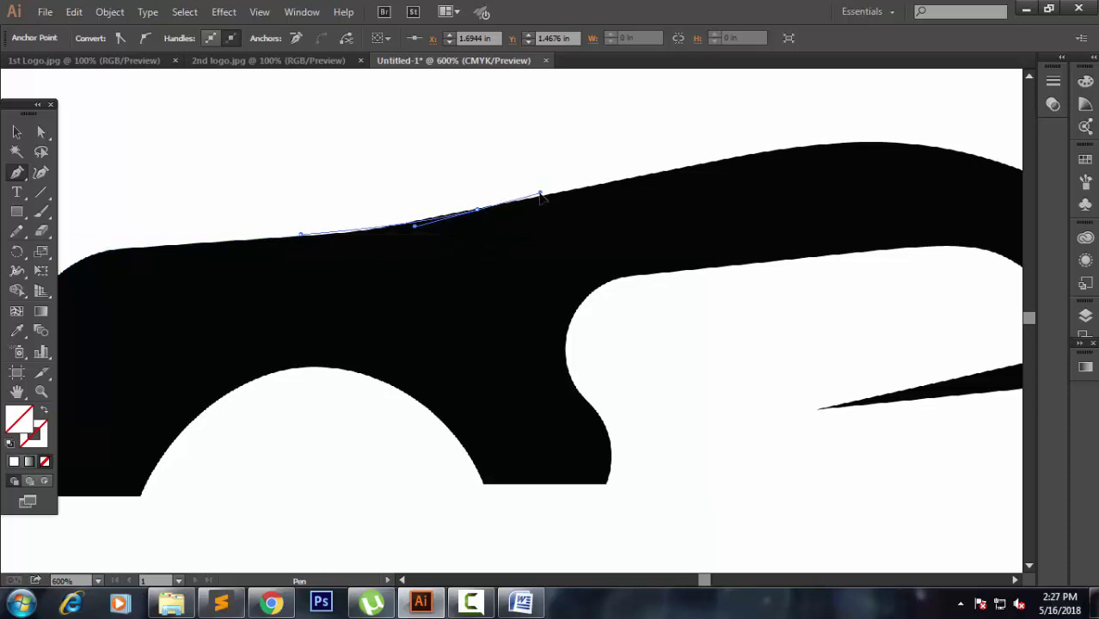
Continue the path with curved and corner anchors along the top edge toward the roof peak.
ctrl+click(540, 203)
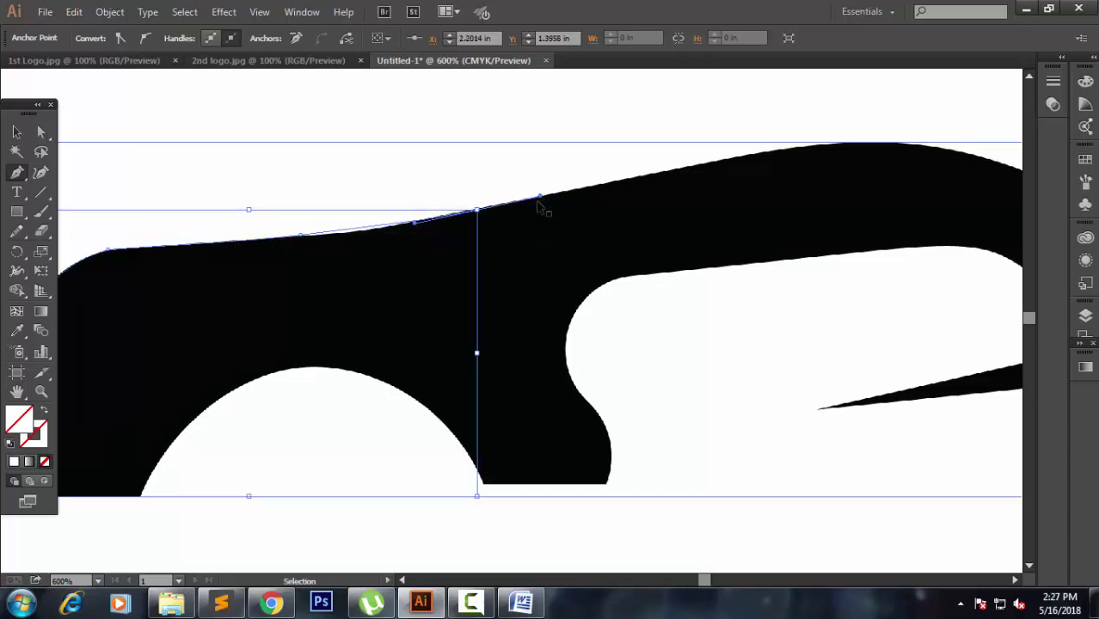
ctrl+click(325, 382)
drag(320, 230, 428, 228)
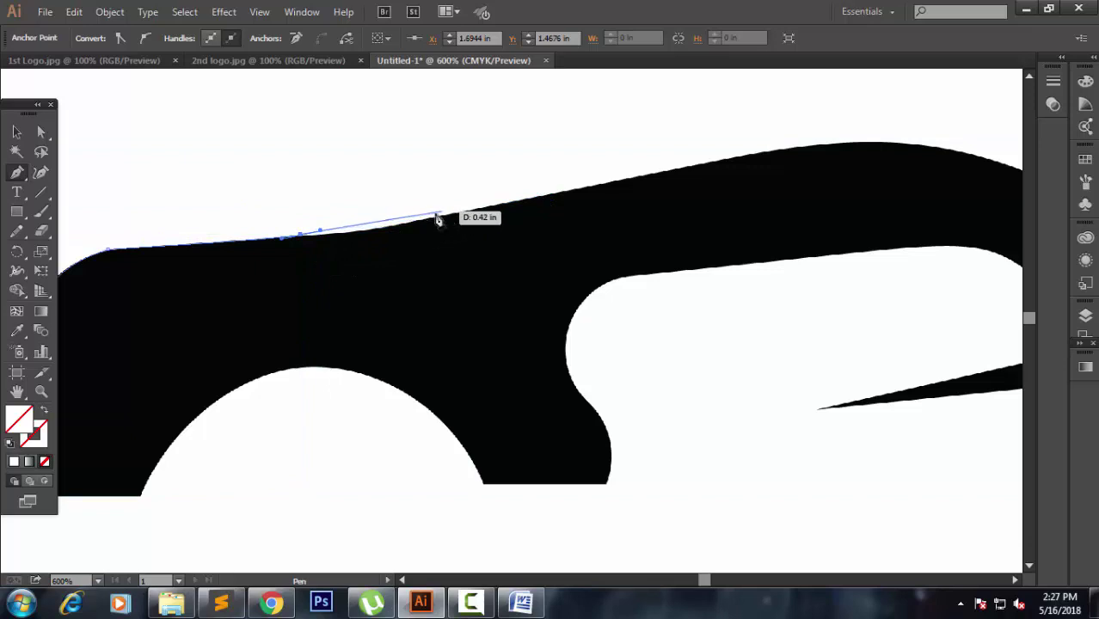
mouse_move(292, 256)
mouse_down()
mouse_move(284, 237)
mouse_move(557, 197)
mouse_up()
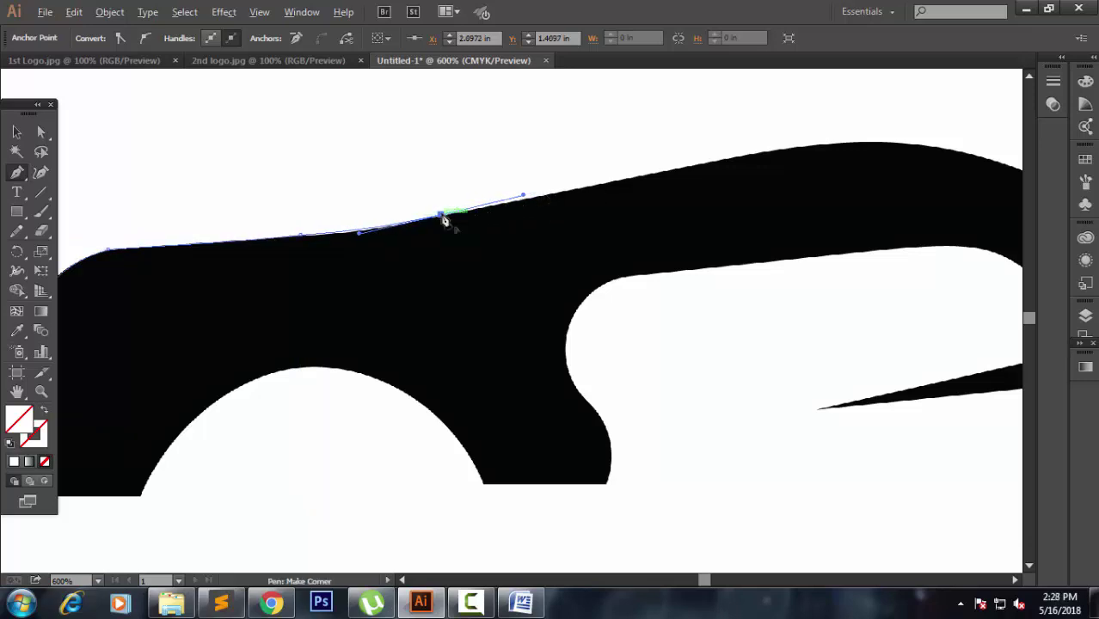
click(441, 214)
mouse_move(497, 225)
mouse_down()
mouse_move(242, 276)
mouse_move(542, 209)
mouse_up()
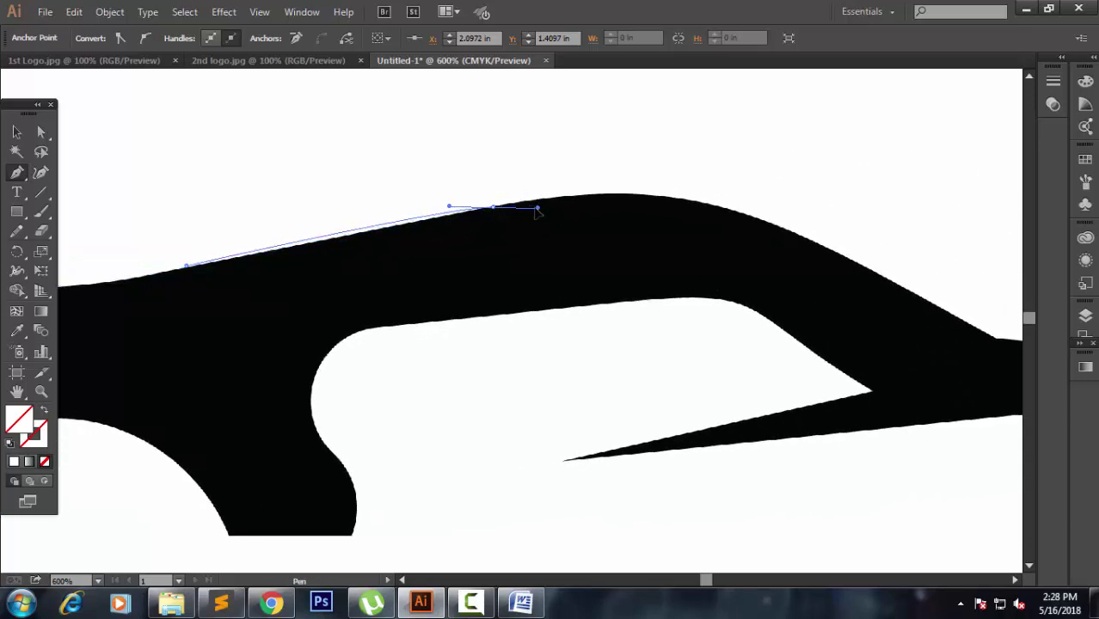
click(528, 200)
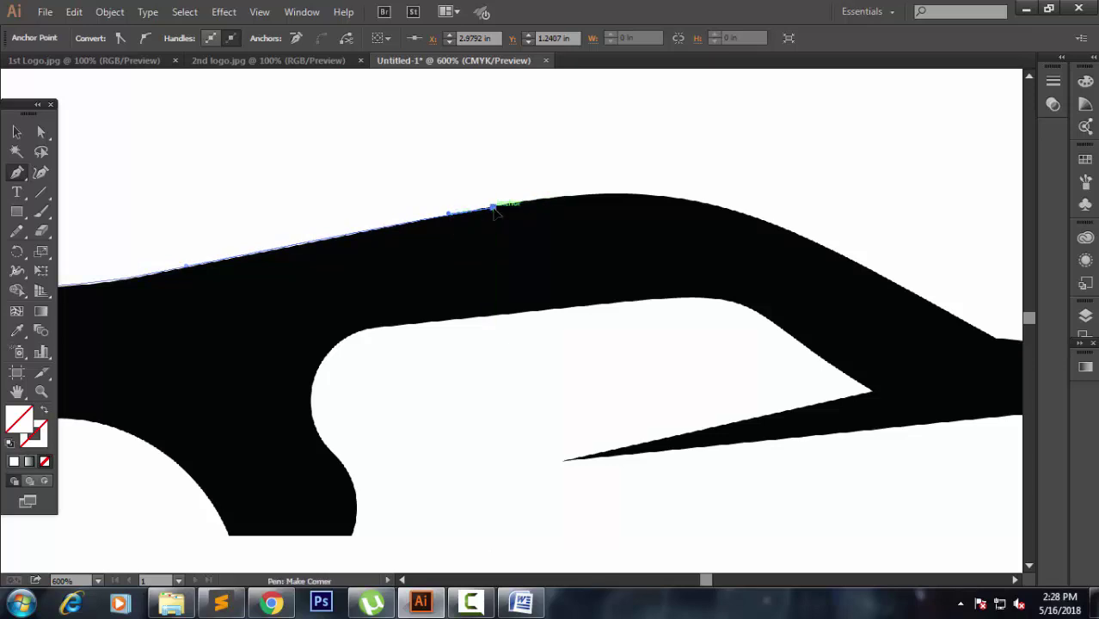
mouse_move(699, 213)
mouse_down()
mouse_move(608, 178)
mouse_move(800, 225)
mouse_up()
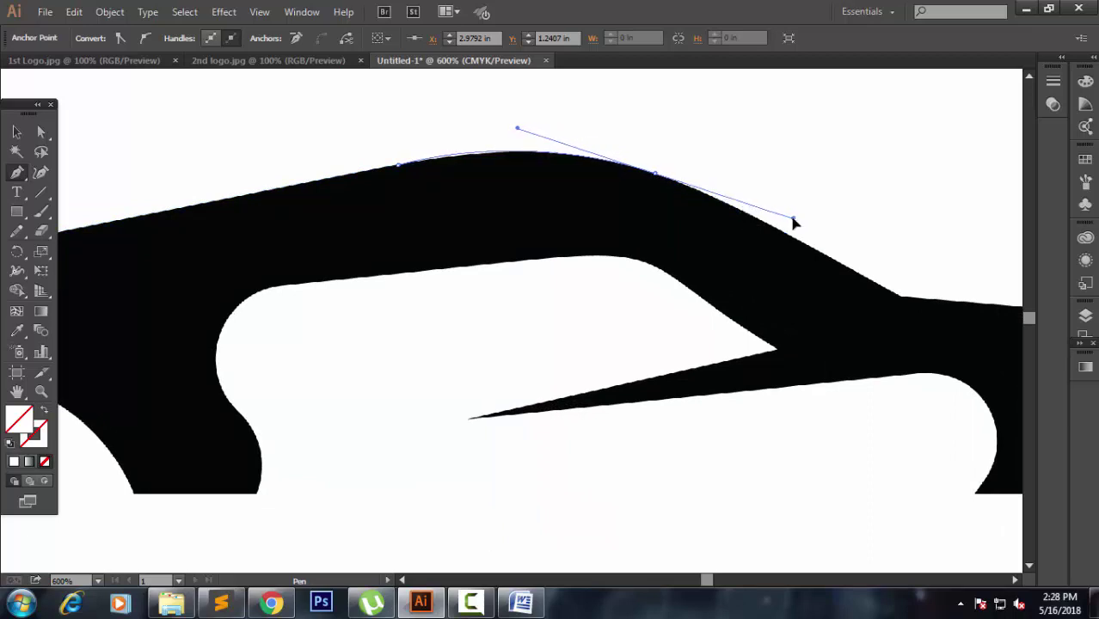
Trace the rear slope and rear edge down to the lower rear corner with curved corner anchors.
click(656, 174)
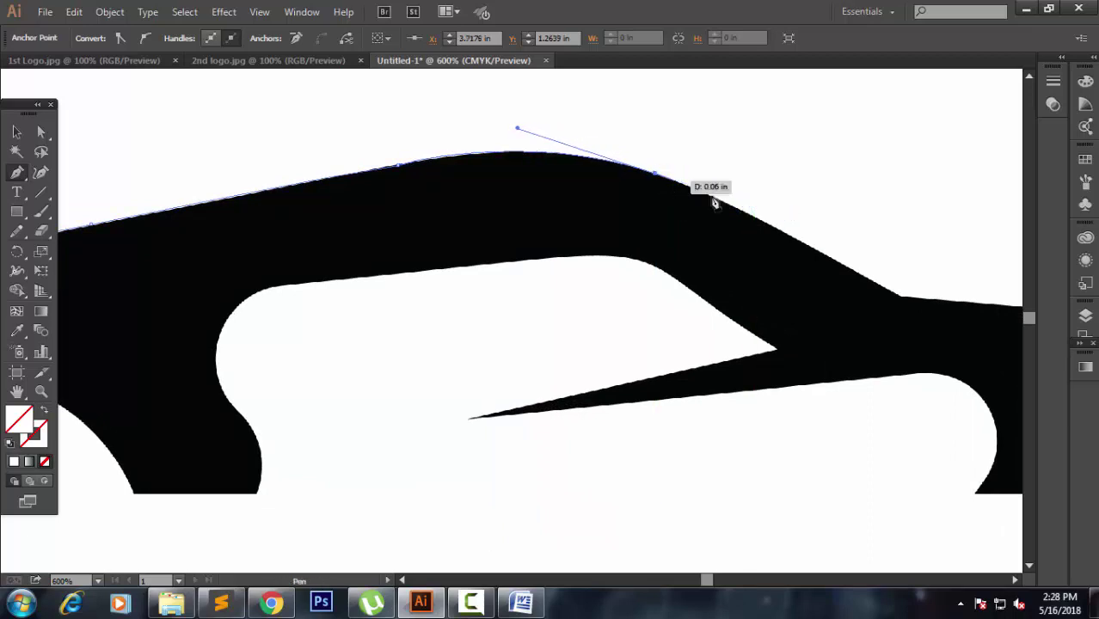
drag(899, 295, 1019, 371)
click(900, 297)
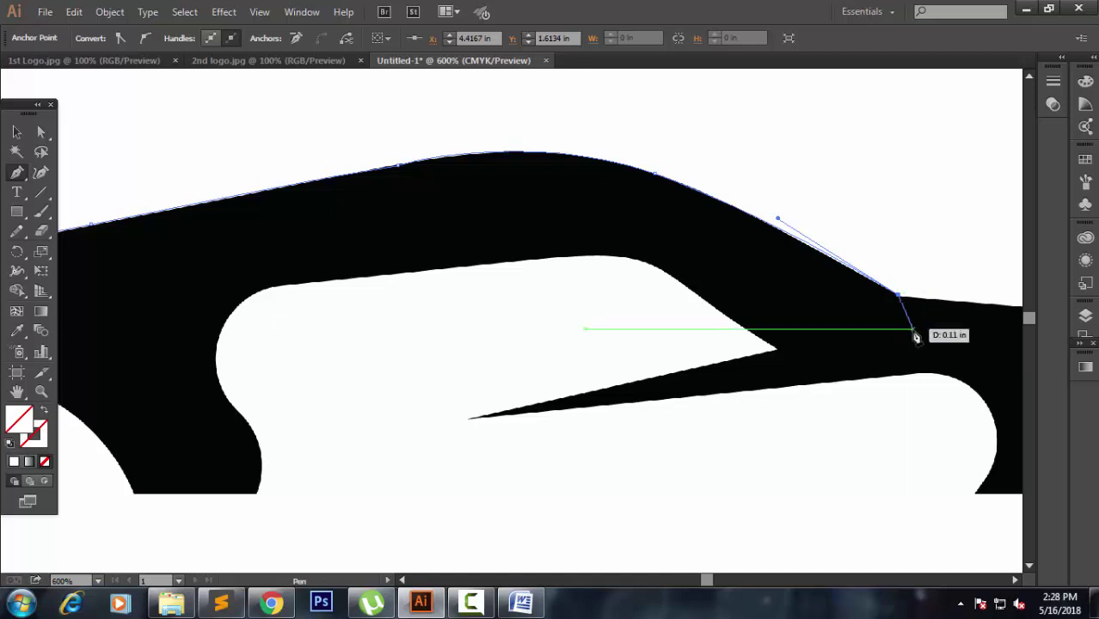
drag(912, 332, 440, 290)
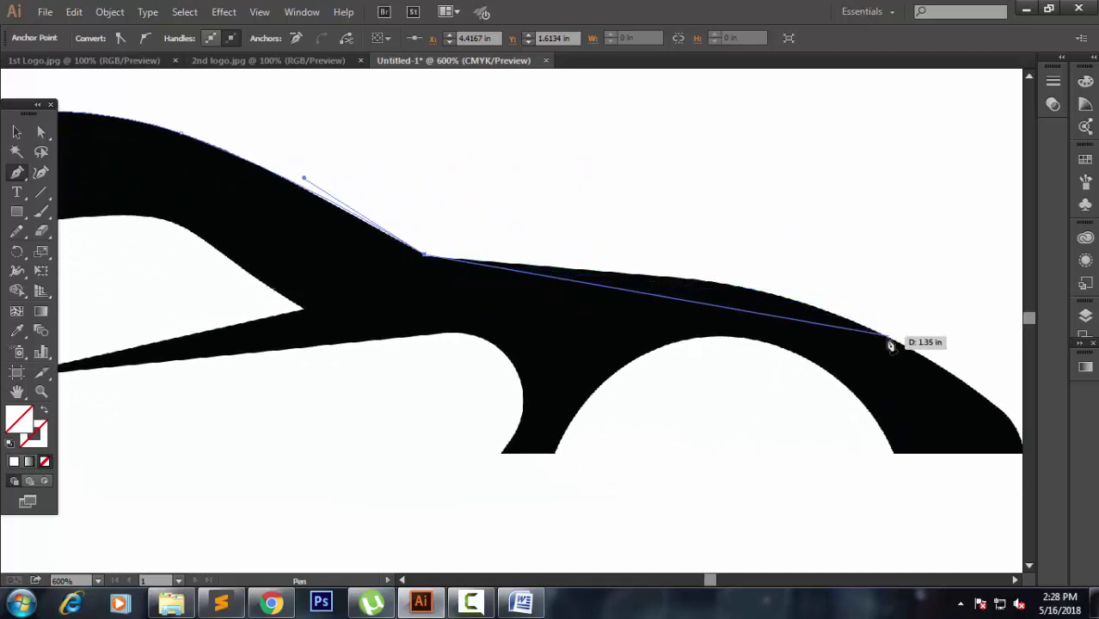
mouse_move(886, 334)
mouse_down()
mouse_move(983, 426)
mouse_move(989, 411)
mouse_up()
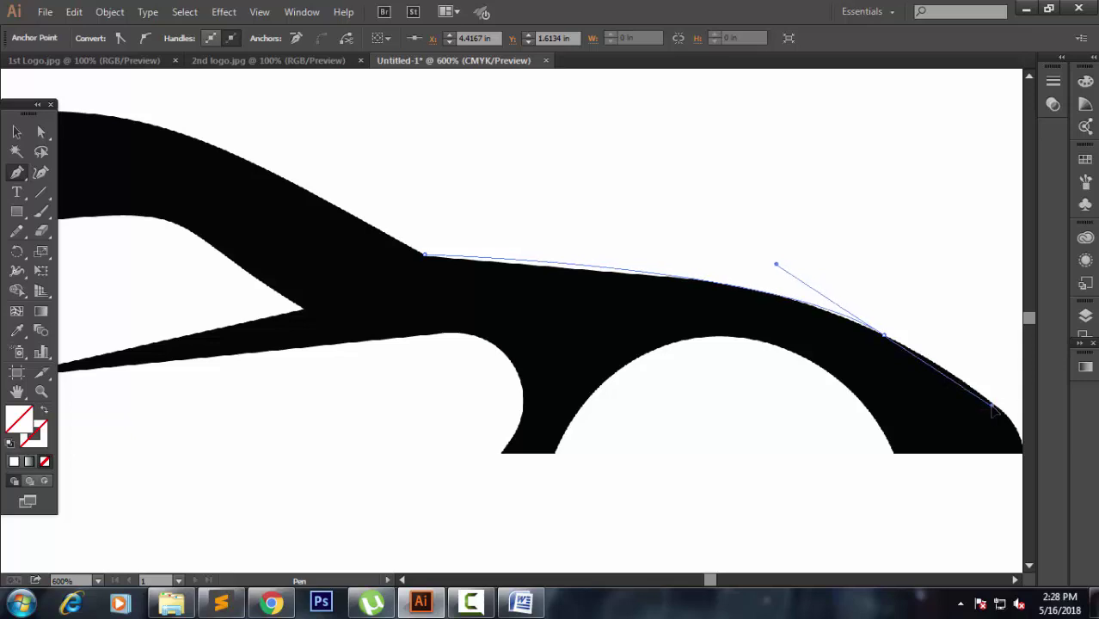
drag(993, 412, 991, 406)
click(884, 334)
mouse_move(895, 380)
mouse_down()
mouse_move(649, 282)
mouse_move(577, 224)
mouse_up()
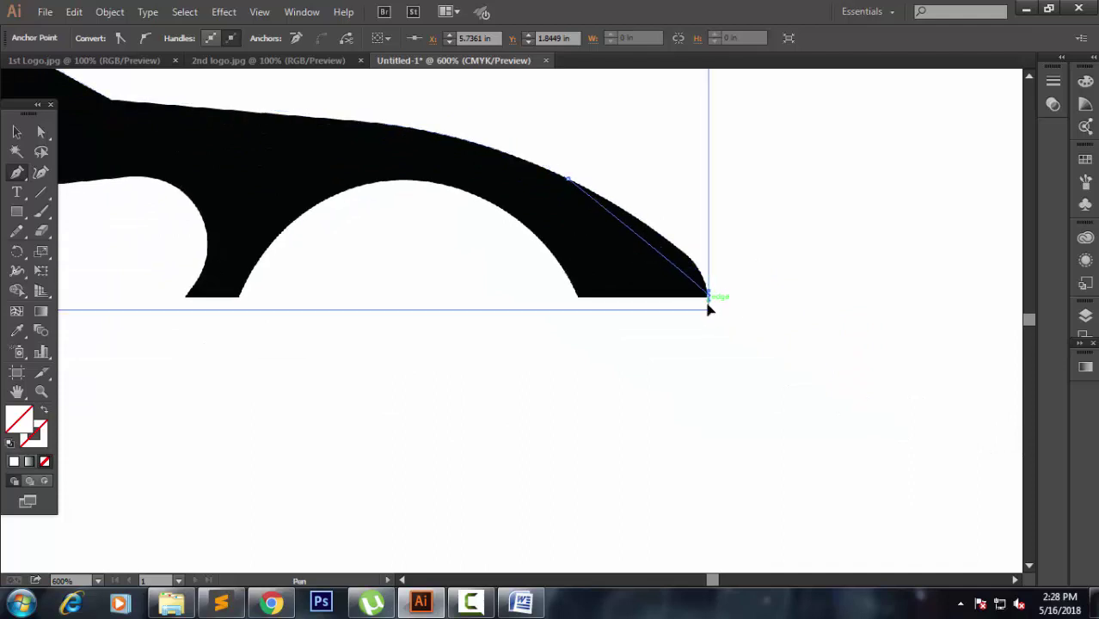
drag(707, 298, 744, 370)
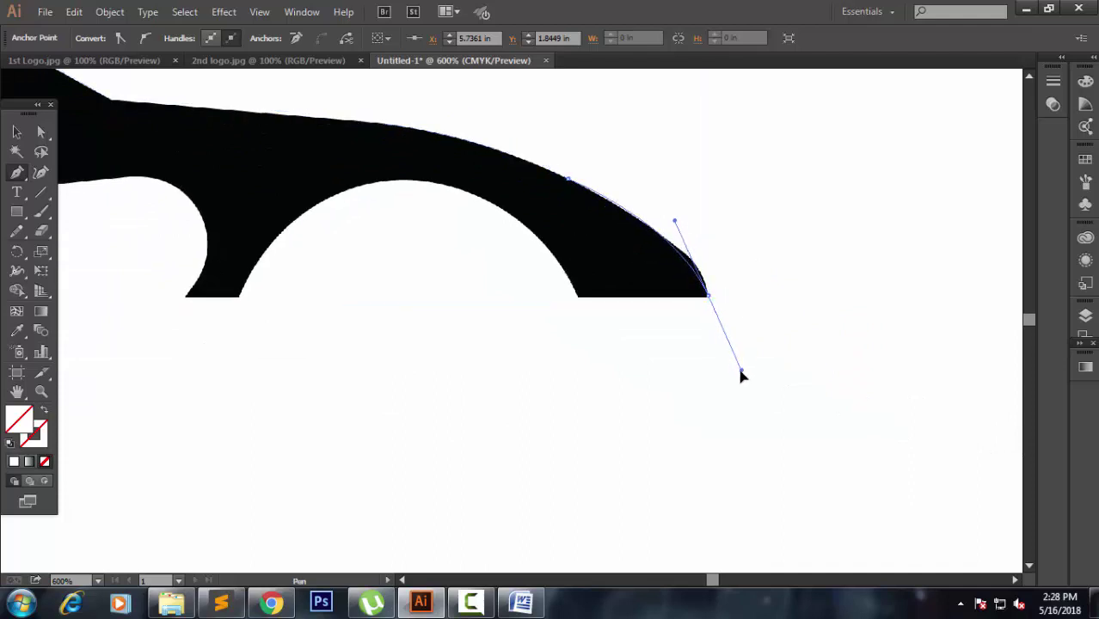
drag(743, 376, 741, 371)
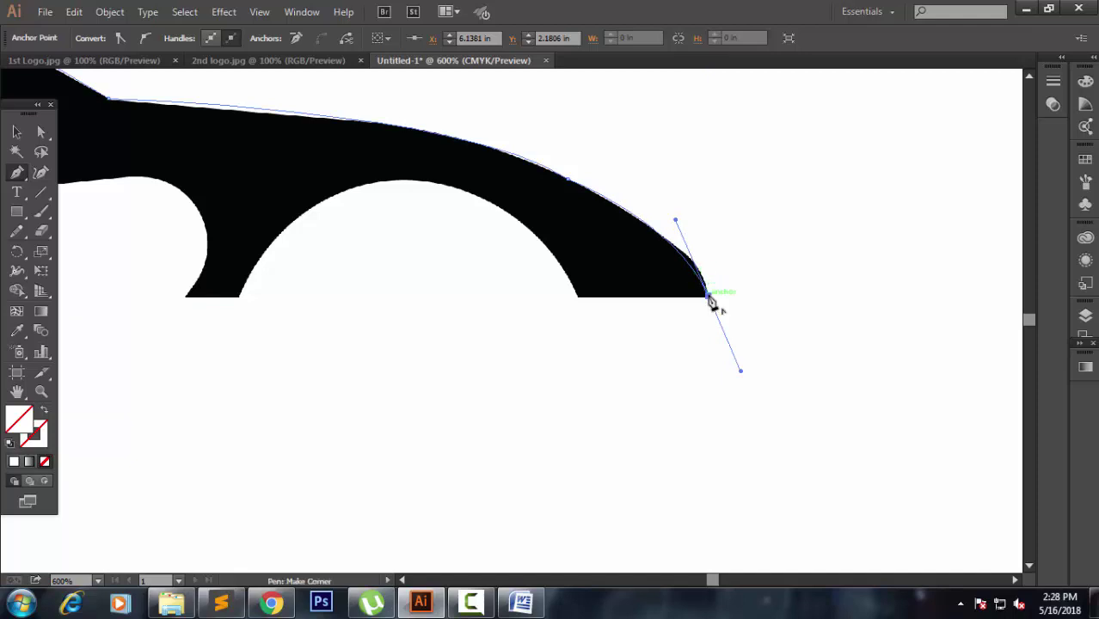
Run the outline along the bottom edge and around the rear wheel arch, converting anchors to corners.
click(578, 297)
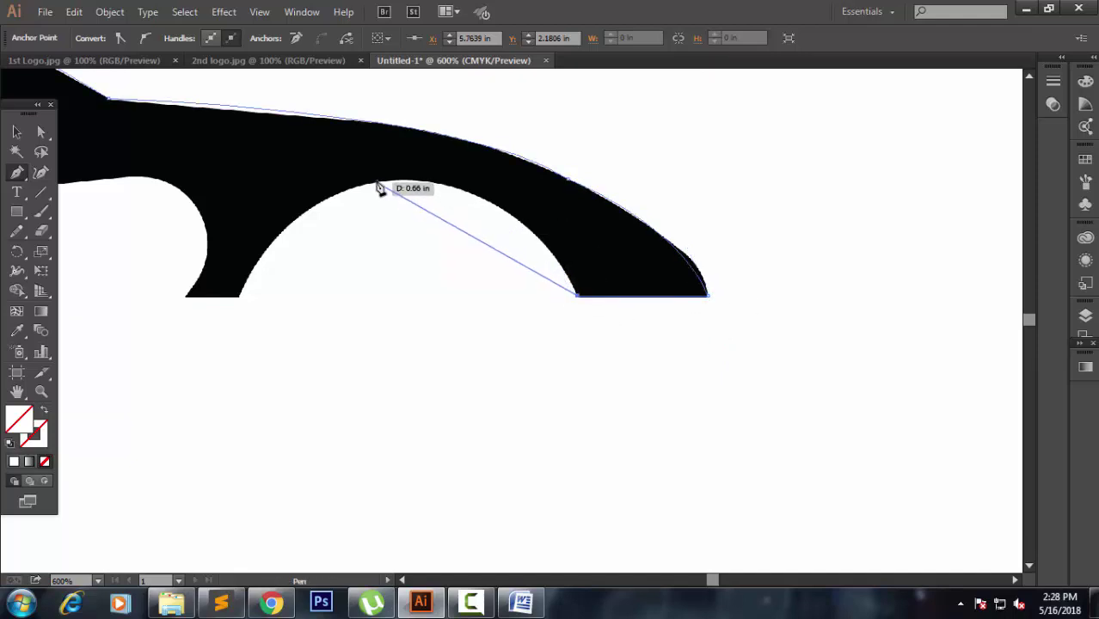
drag(376, 182, 235, 198)
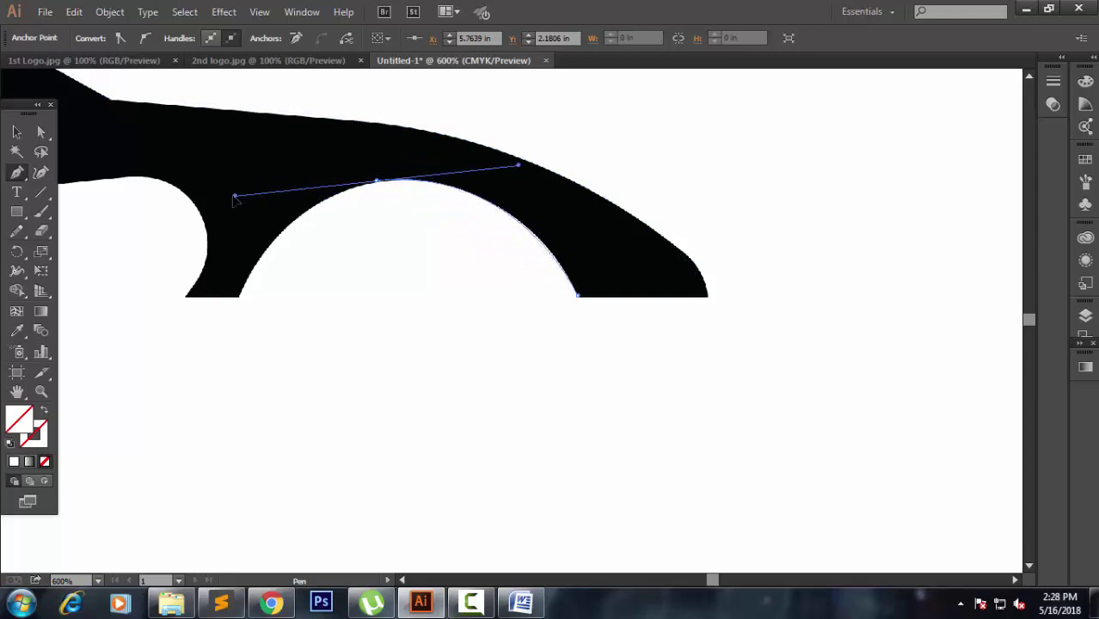
click(376, 182)
scroll(559, 199, left, 5)
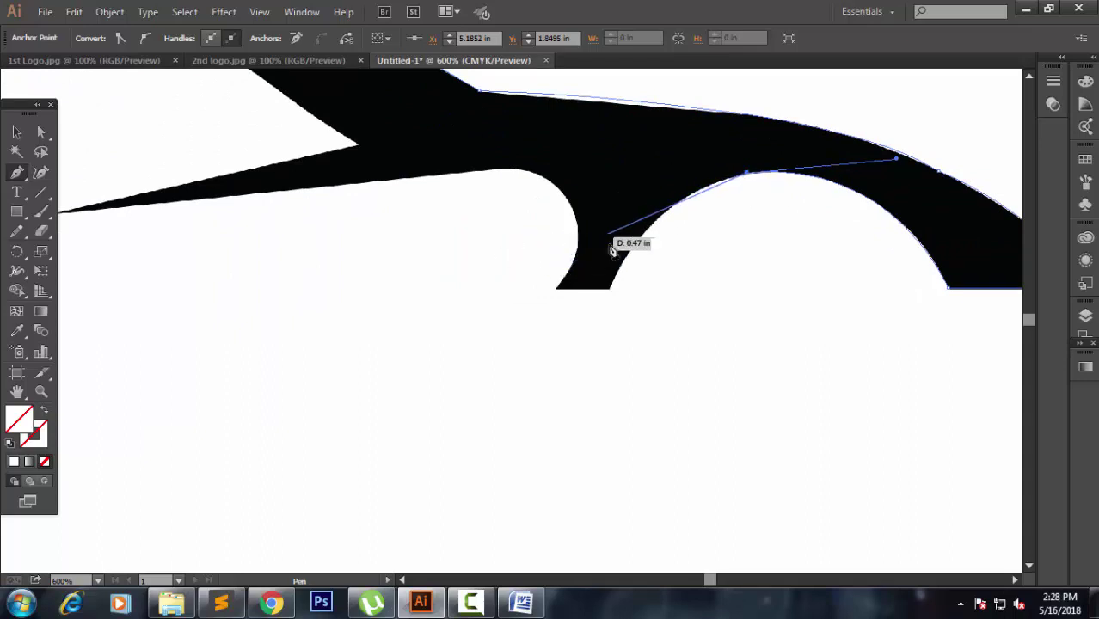
mouse_move(609, 289)
mouse_down()
mouse_move(593, 369)
mouse_move(542, 409)
mouse_move(575, 387)
mouse_move(564, 381)
mouse_up()
click(560, 380)
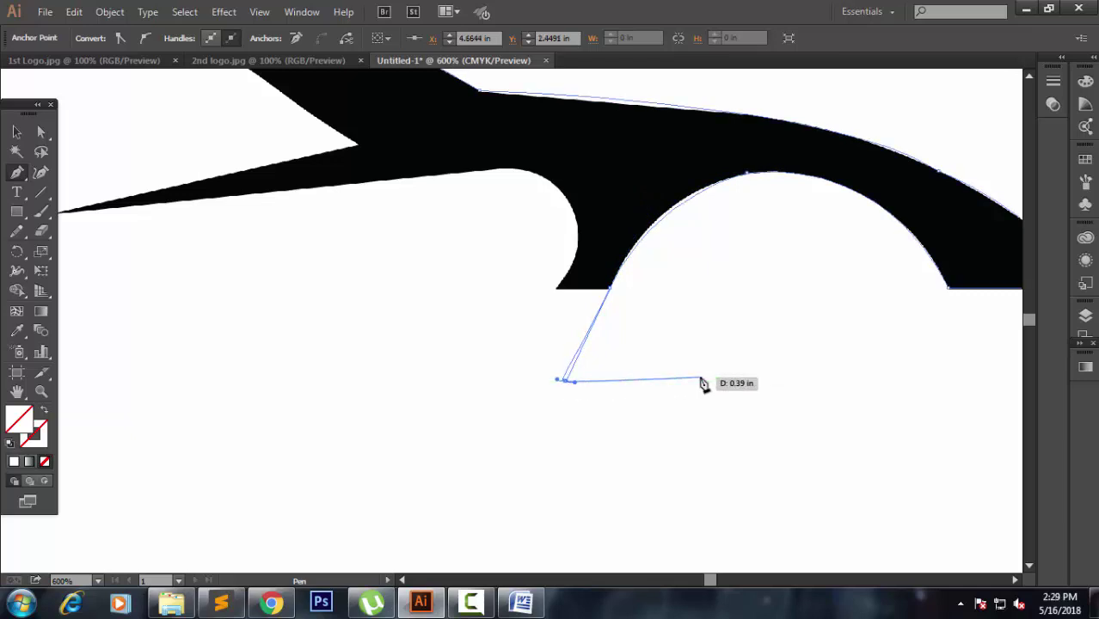
key(ctrl+z)
drag(609, 286, 574, 385)
click(609, 289)
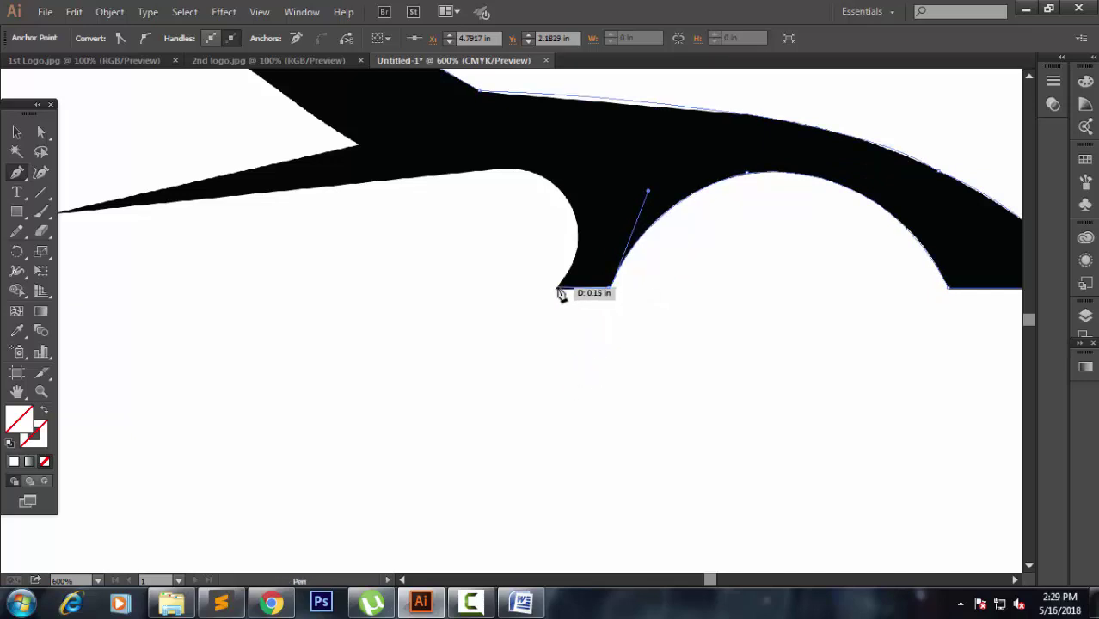
Curve the outline up the inner edge of the notch beside the wheel arch.
mouse_move(558, 289)
mouse_down()
mouse_move(564, 195)
mouse_move(551, 188)
mouse_up()
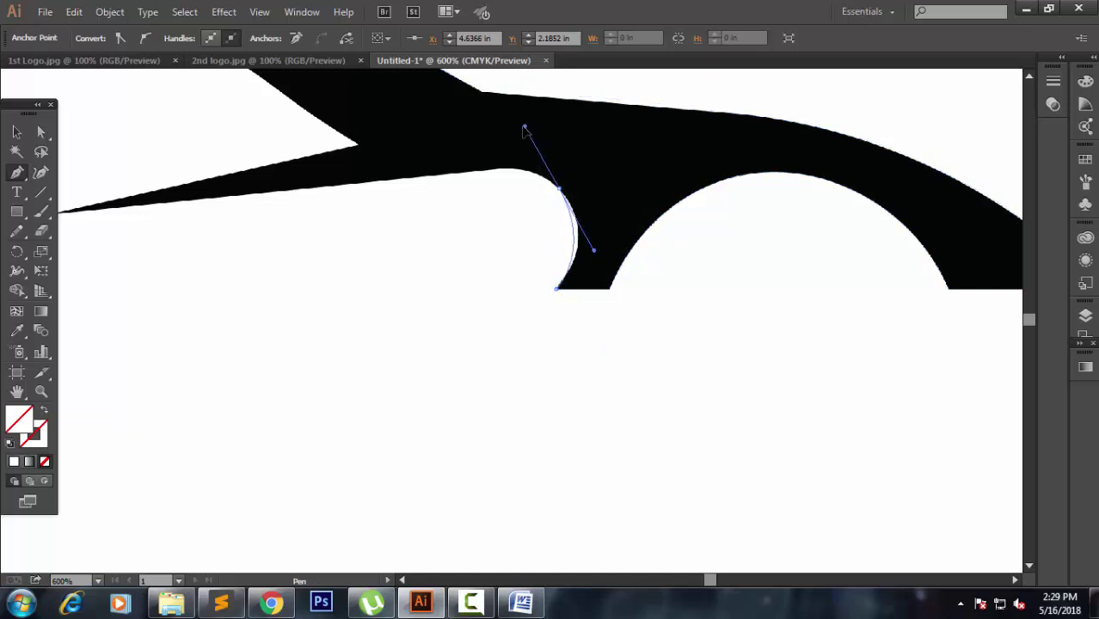
key(alt)
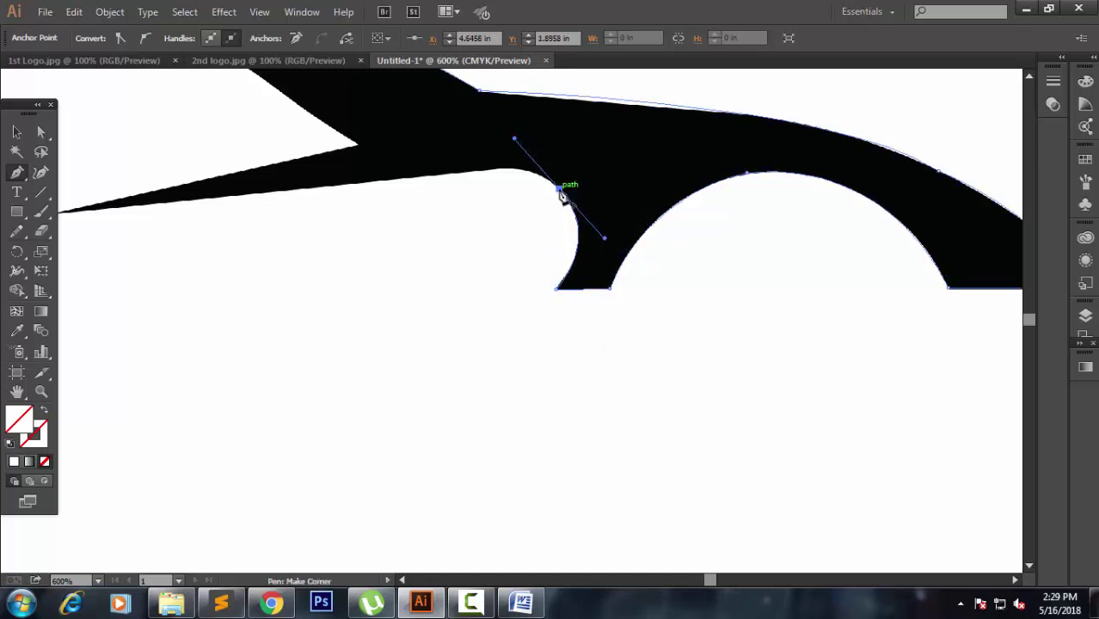
alt+click(559, 188)
mouse_move(368, 182)
mouse_down()
mouse_move(290, 211)
mouse_move(175, 211)
mouse_move(191, 221)
mouse_up()
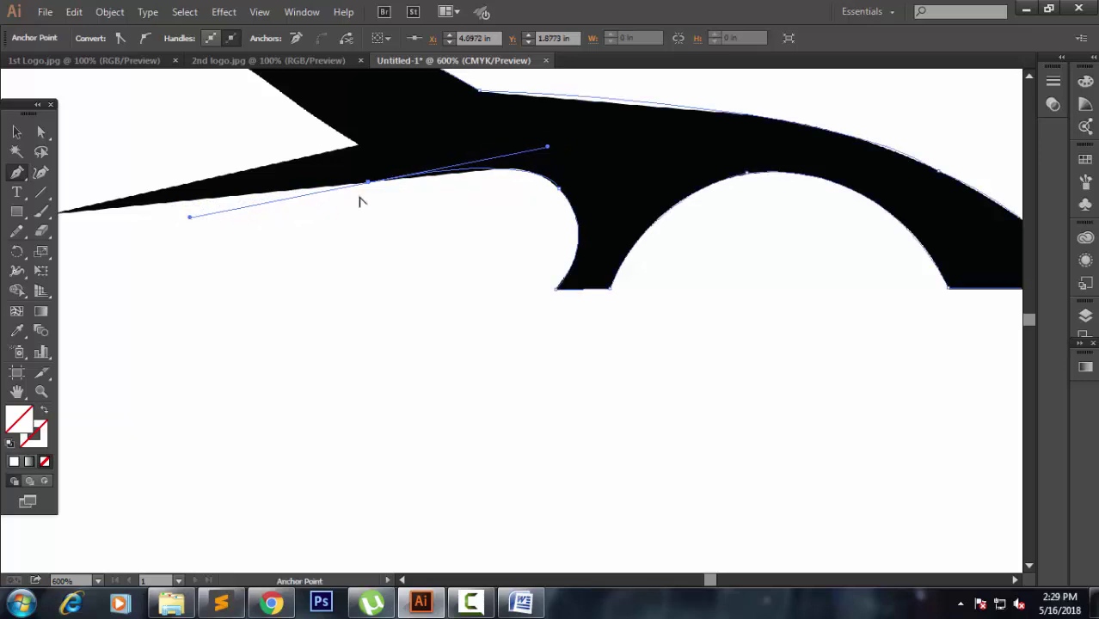
Trace the pen path from the spike tip past its upper corner to the window's rounded corner.
drag(336, 196, 672, 241)
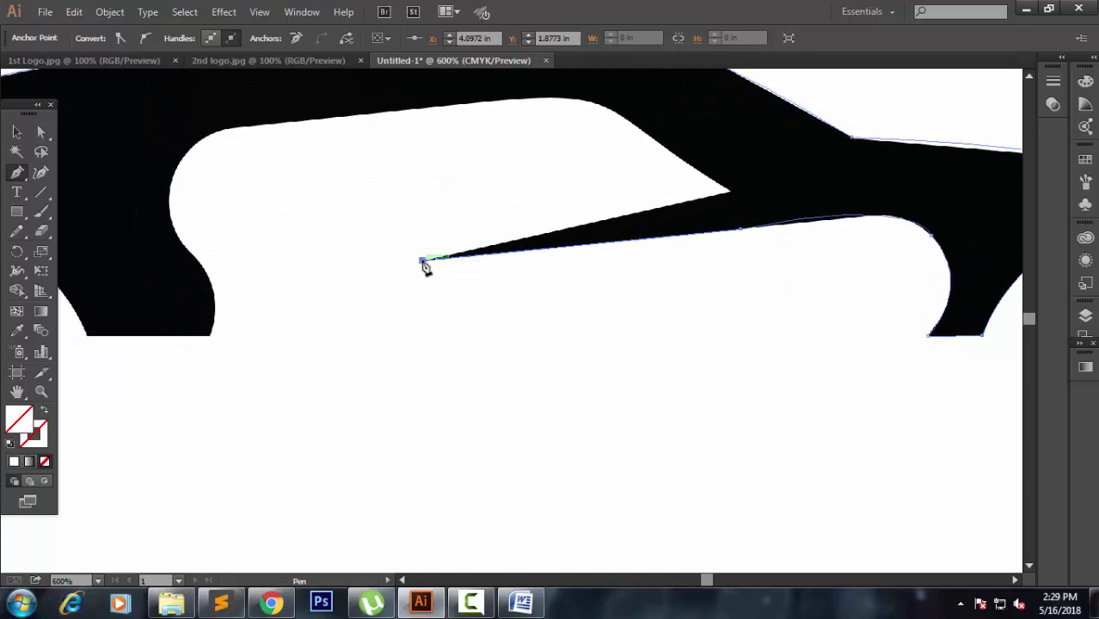
click(422, 261)
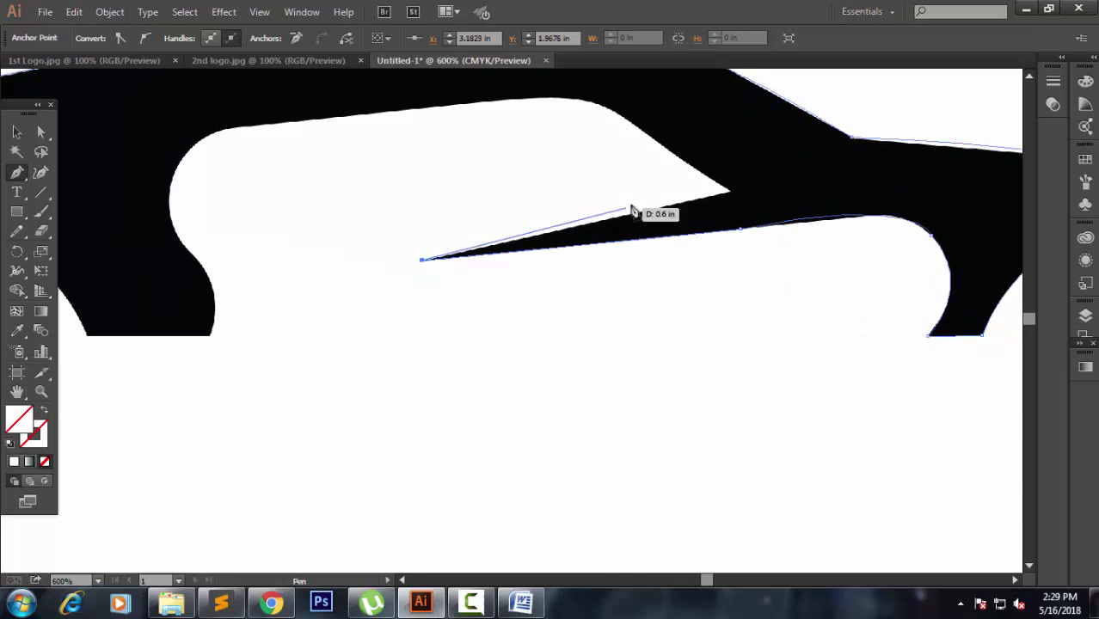
click(730, 194)
mouse_move(726, 221)
mouse_down()
mouse_move(629, 320)
mouse_move(764, 324)
mouse_up()
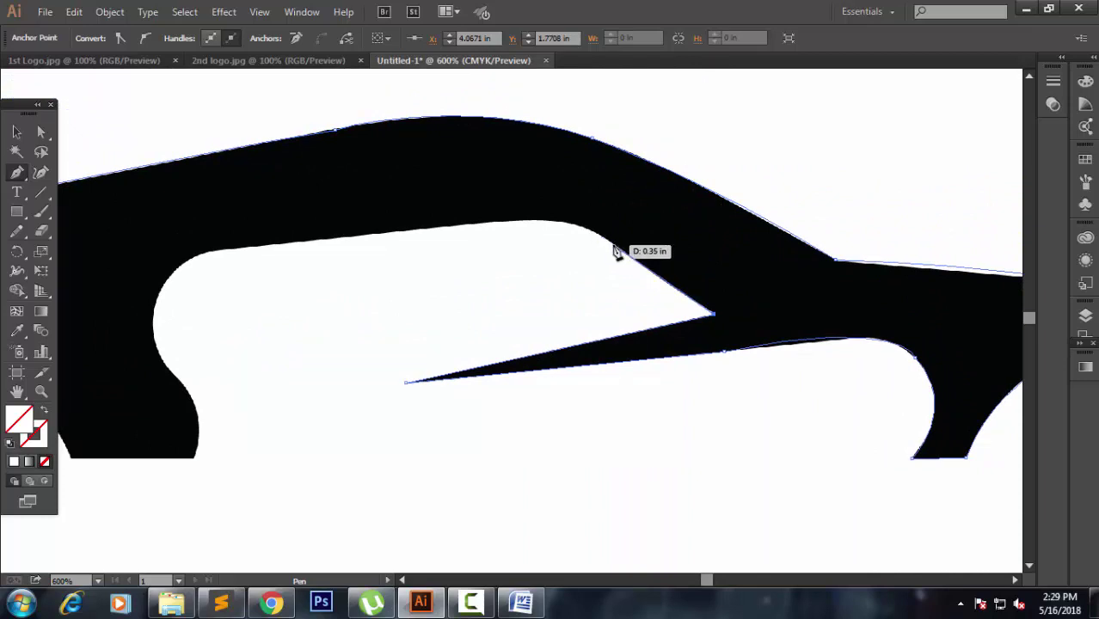
click(611, 245)
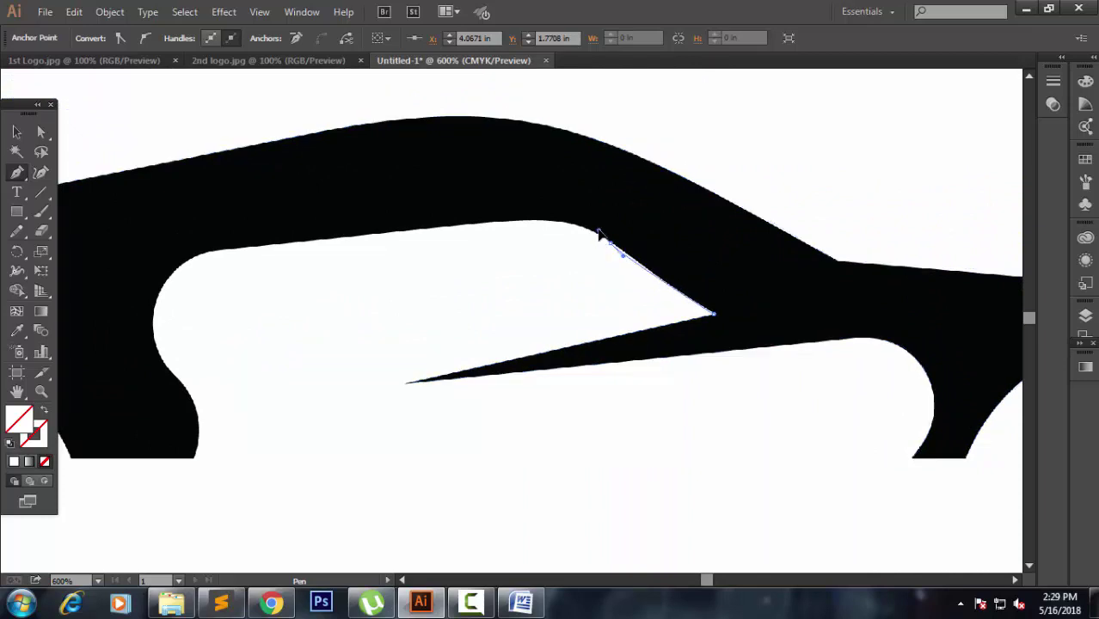
click(599, 234)
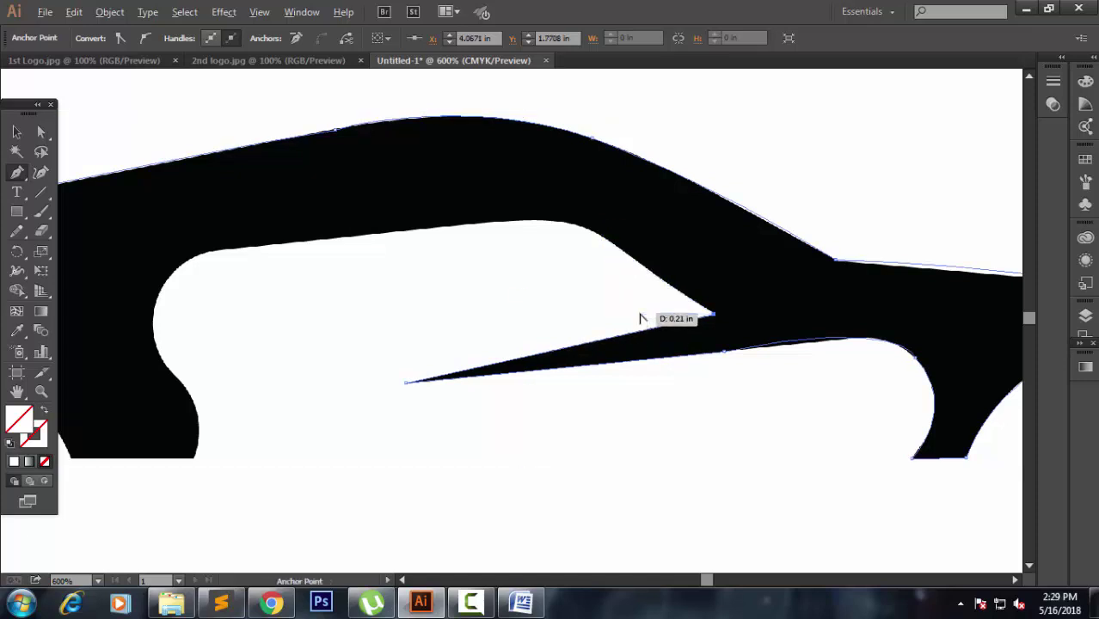
Add curved anchors along the window's rounded top edge, breaking the handle at the curve start.
scroll(641, 319, up, 2)
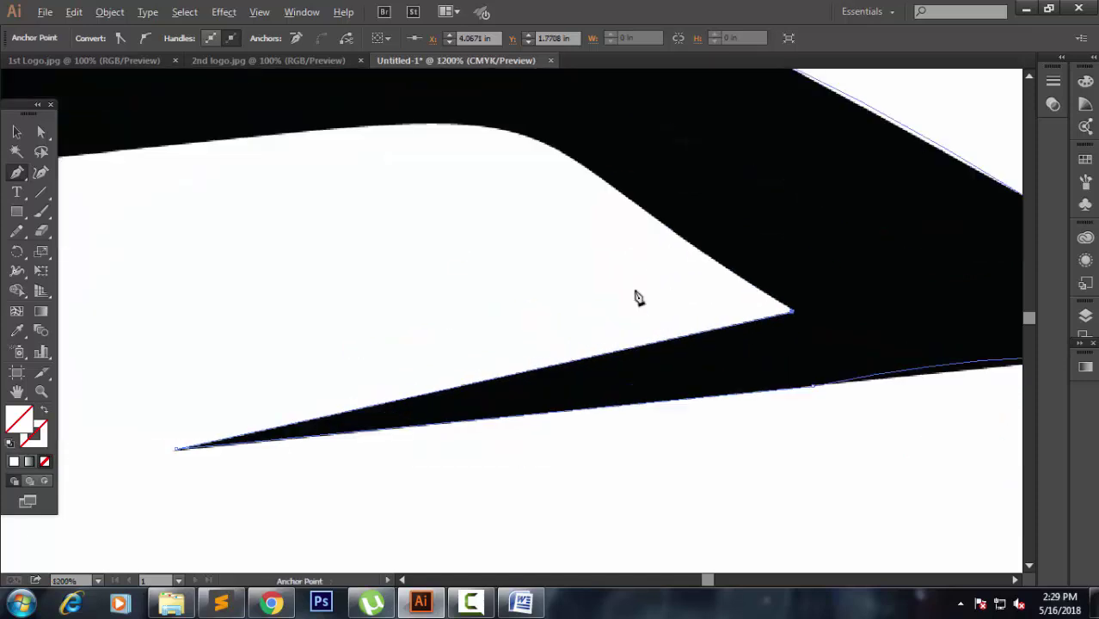
click(626, 199)
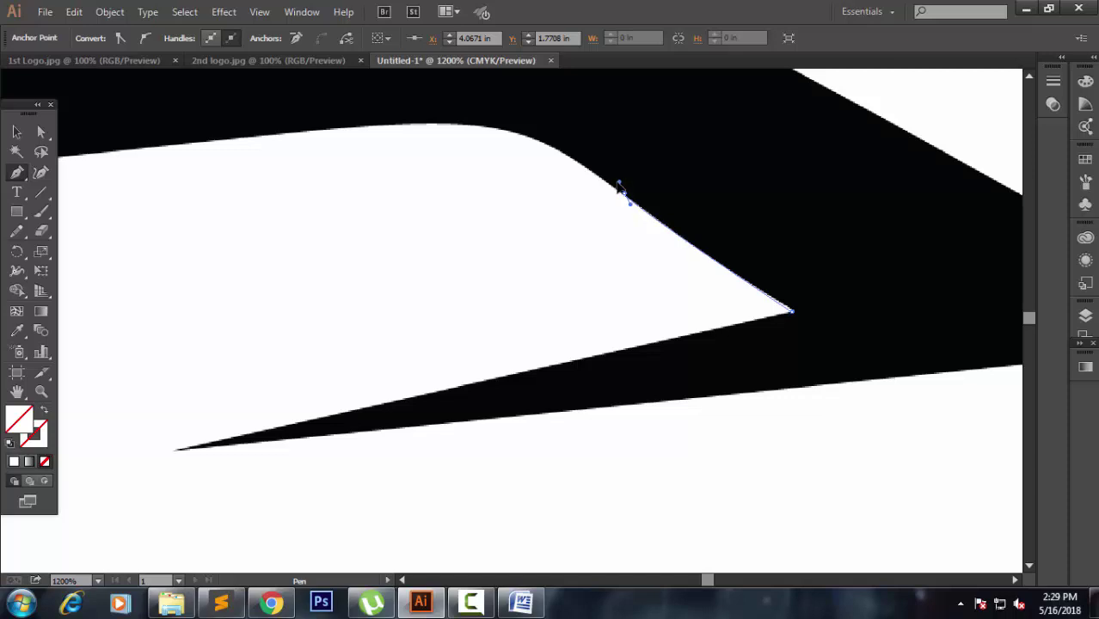
key(alt)
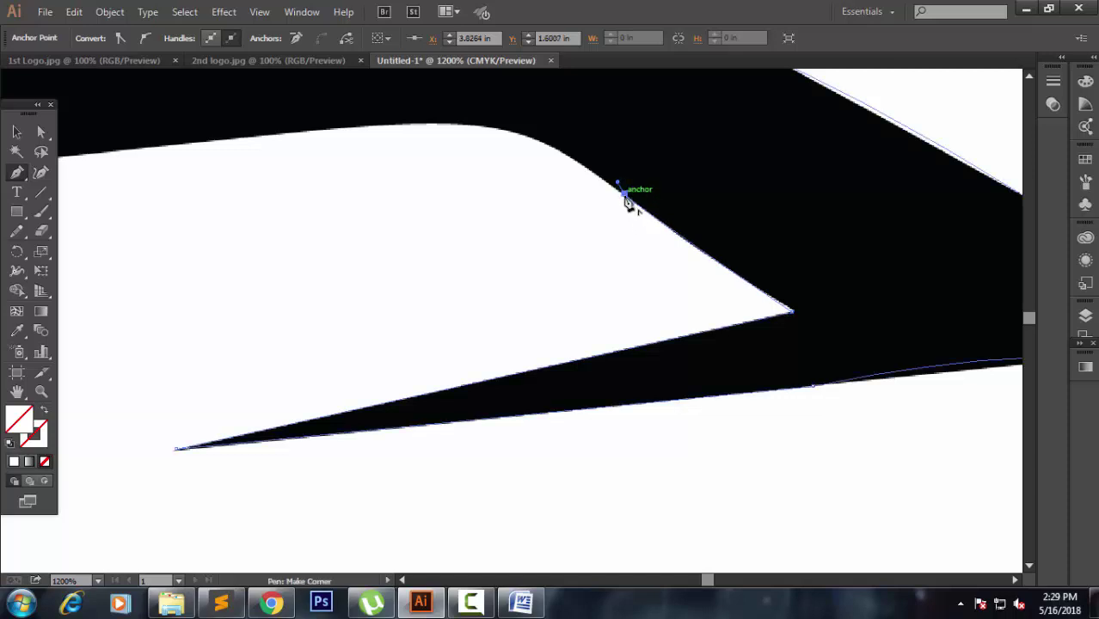
drag(448, 126, 375, 142)
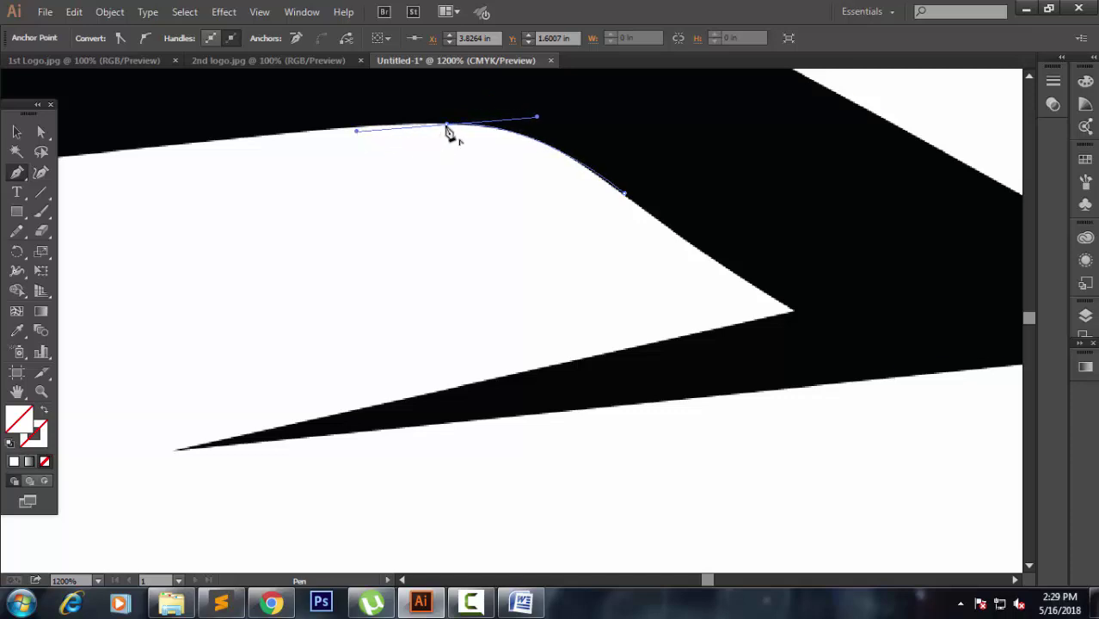
drag(447, 140, 845, 243)
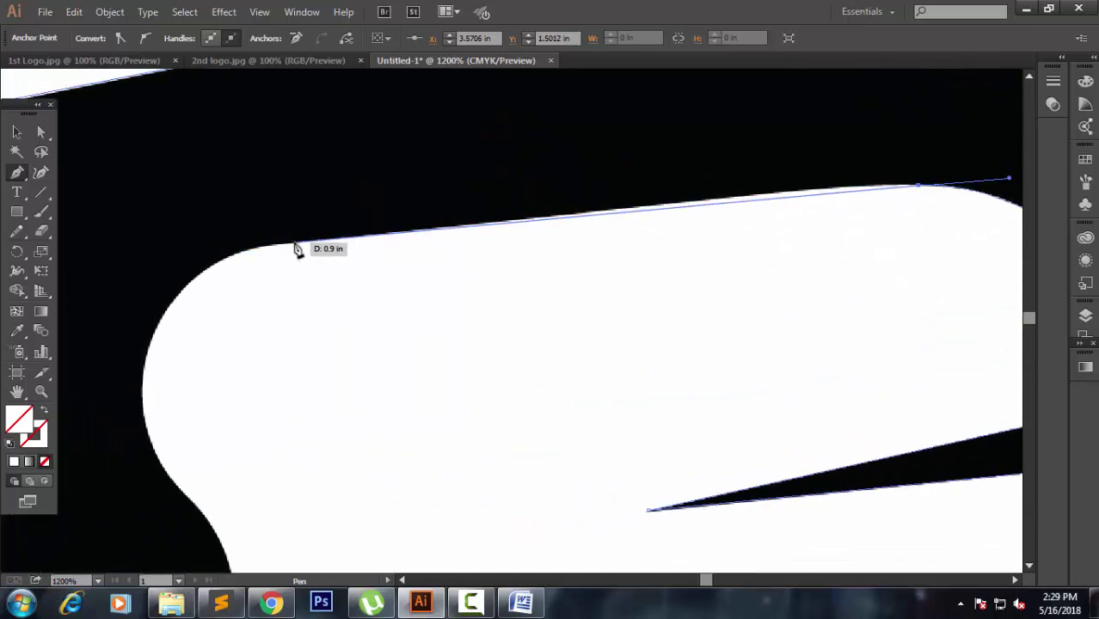
drag(295, 244, 48, 301)
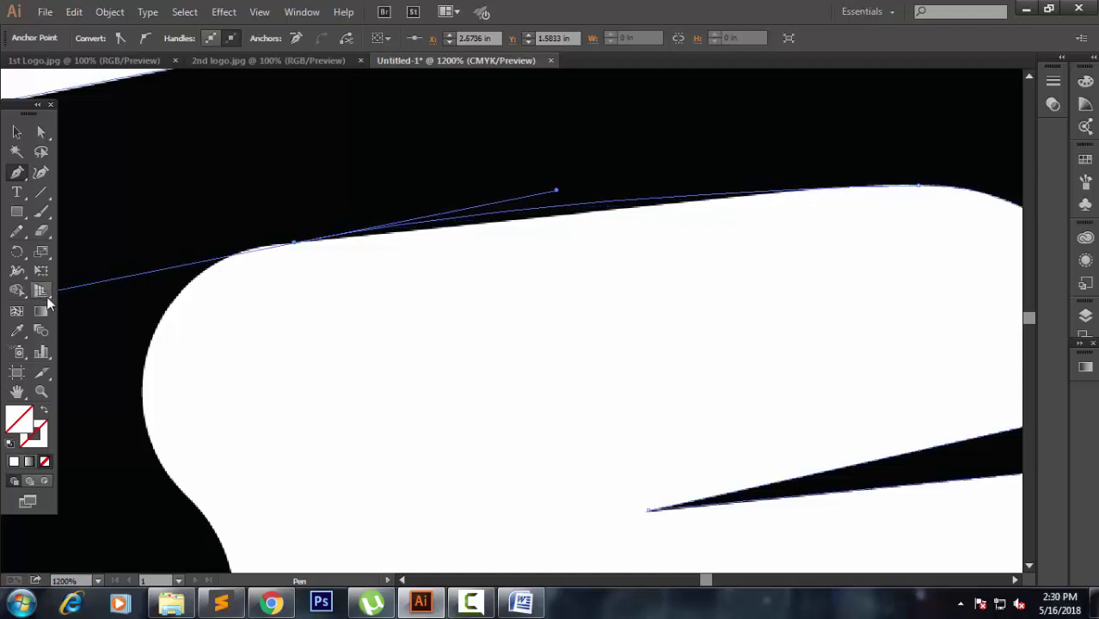
Continue the path along the window top and around its rounded rear corner, undoing misplaced anchors.
key(ctrl+z)
drag(643, 207, 516, 226)
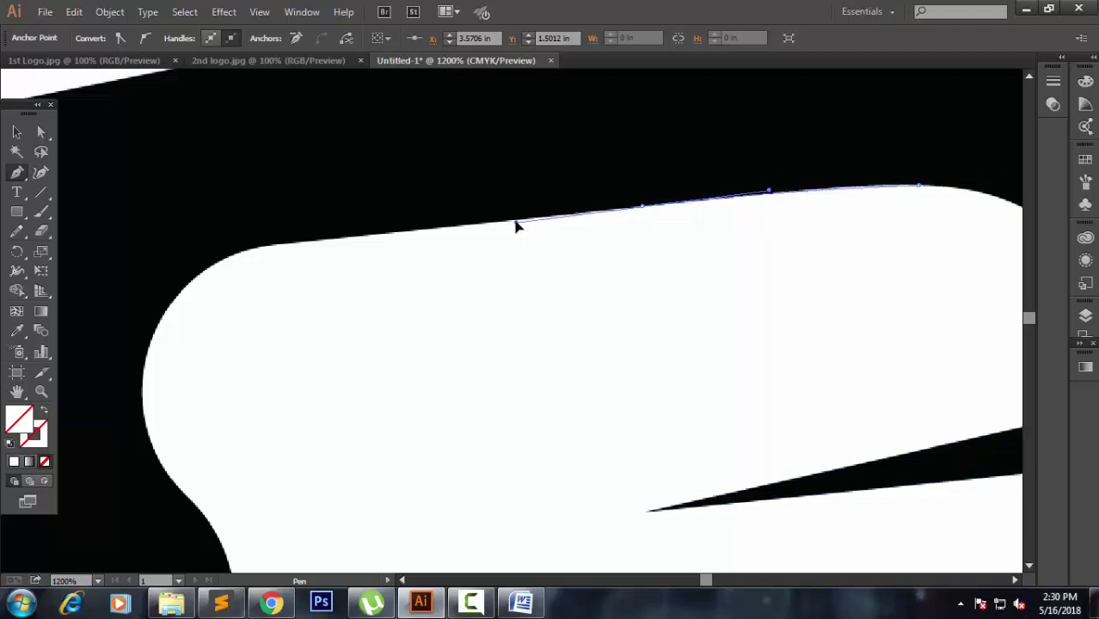
click(643, 209)
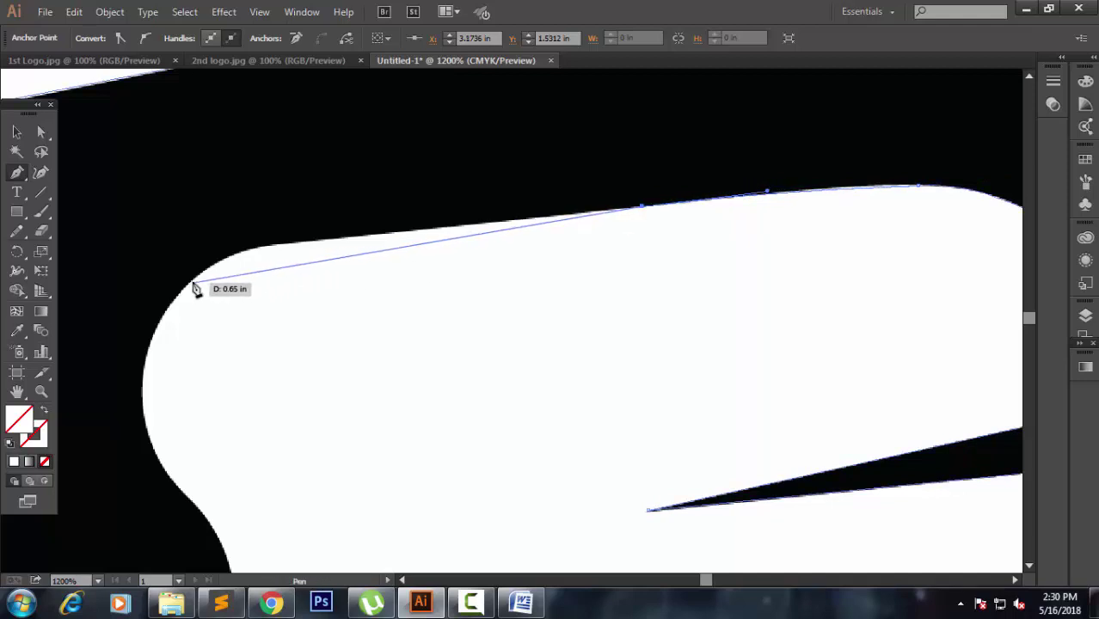
mouse_move(191, 282)
mouse_down()
mouse_move(133, 330)
mouse_move(77, 352)
mouse_up()
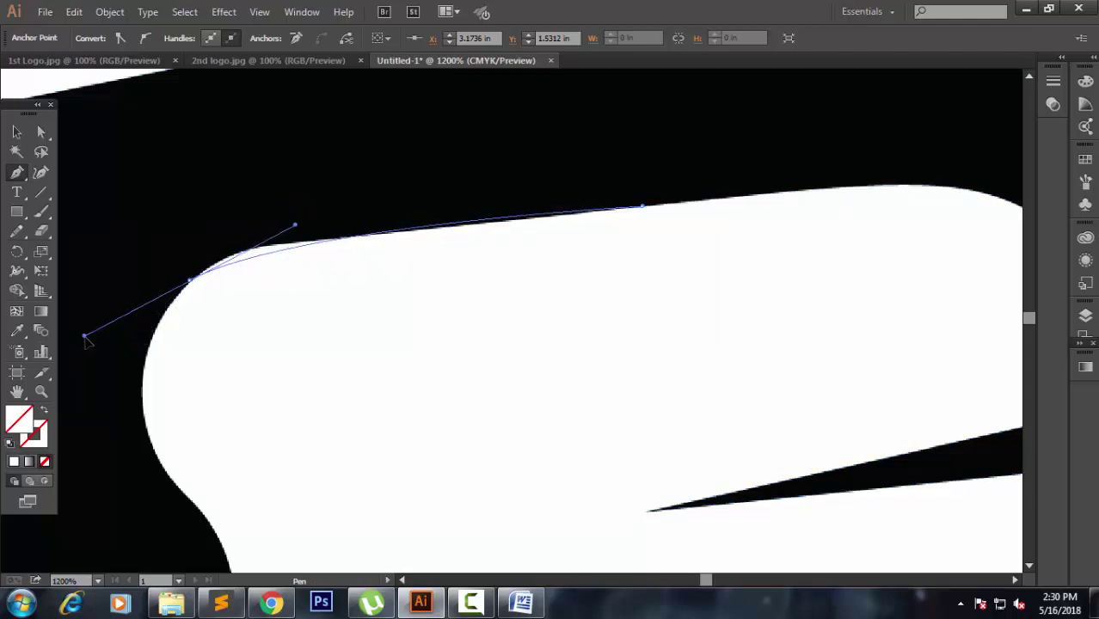
key(ctrl+z)
drag(326, 251, 336, 245)
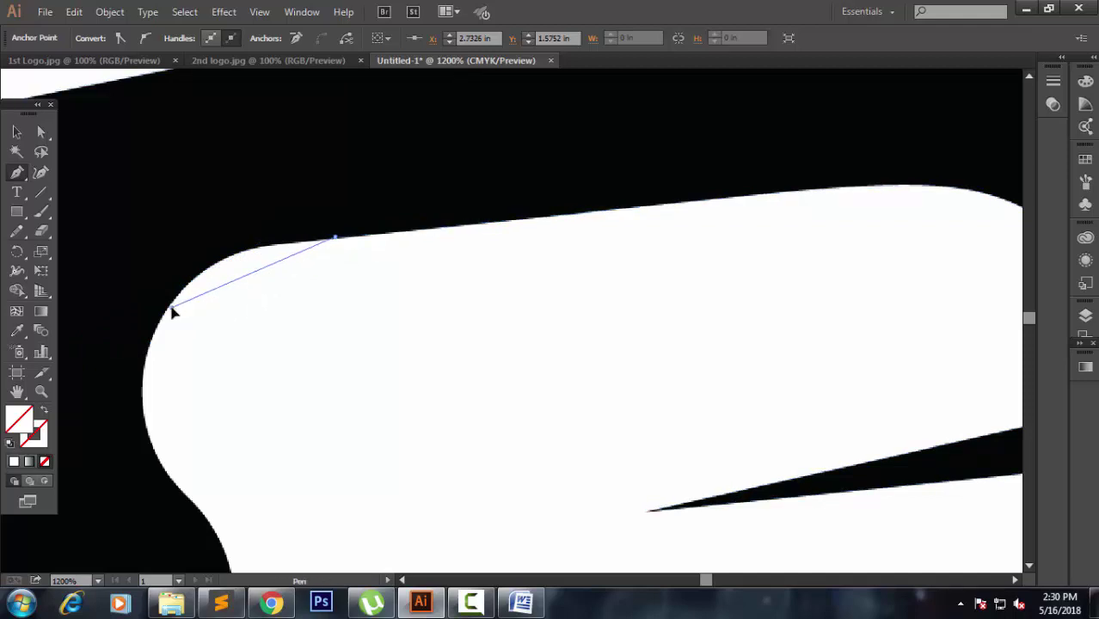
mouse_move(172, 307)
mouse_down()
mouse_move(143, 385)
mouse_move(141, 375)
mouse_up()
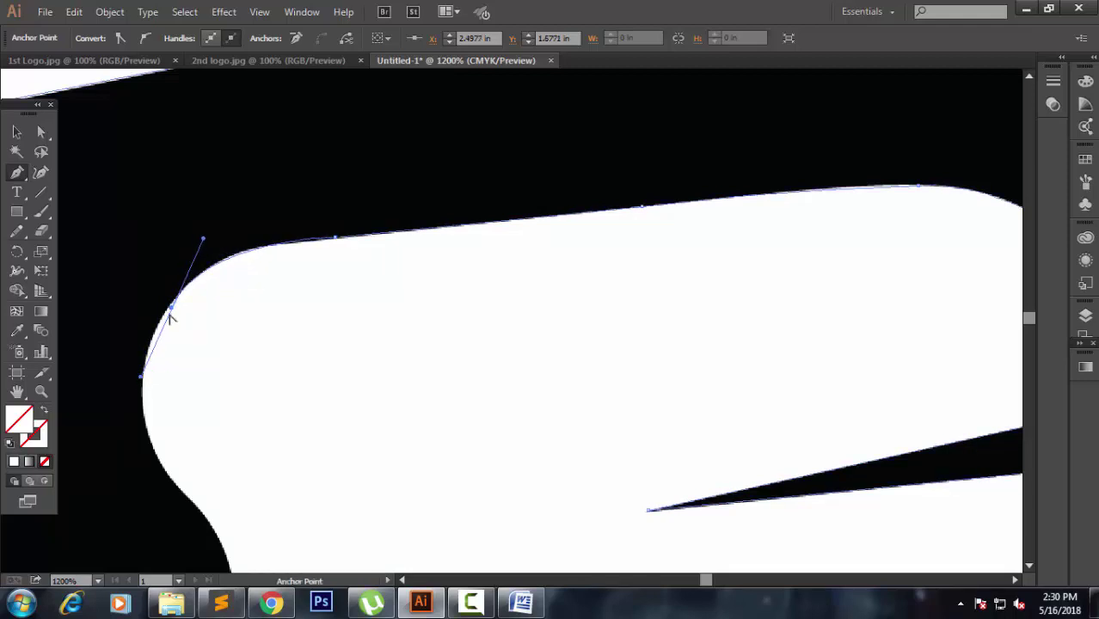
Trace the rear pillar down its inward S-curve to the lower corner.
drag(253, 346, 404, 218)
mouse_move(333, 170)
mouse_down()
mouse_move(322, 348)
mouse_move(327, 335)
mouse_move(380, 440)
mouse_up()
click(326, 335)
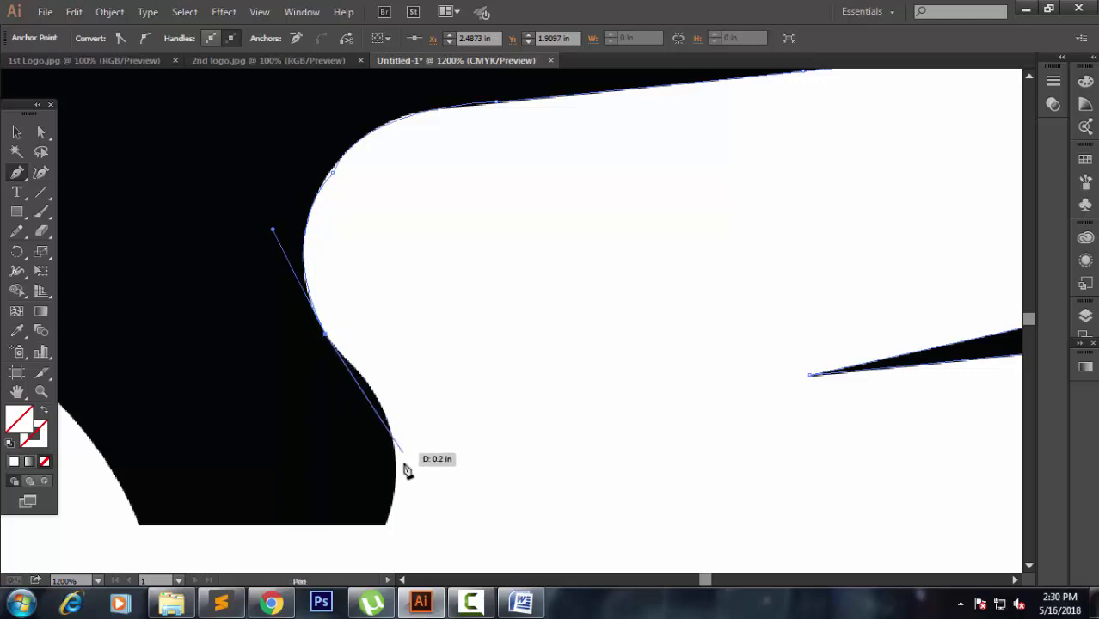
drag(397, 466, 398, 545)
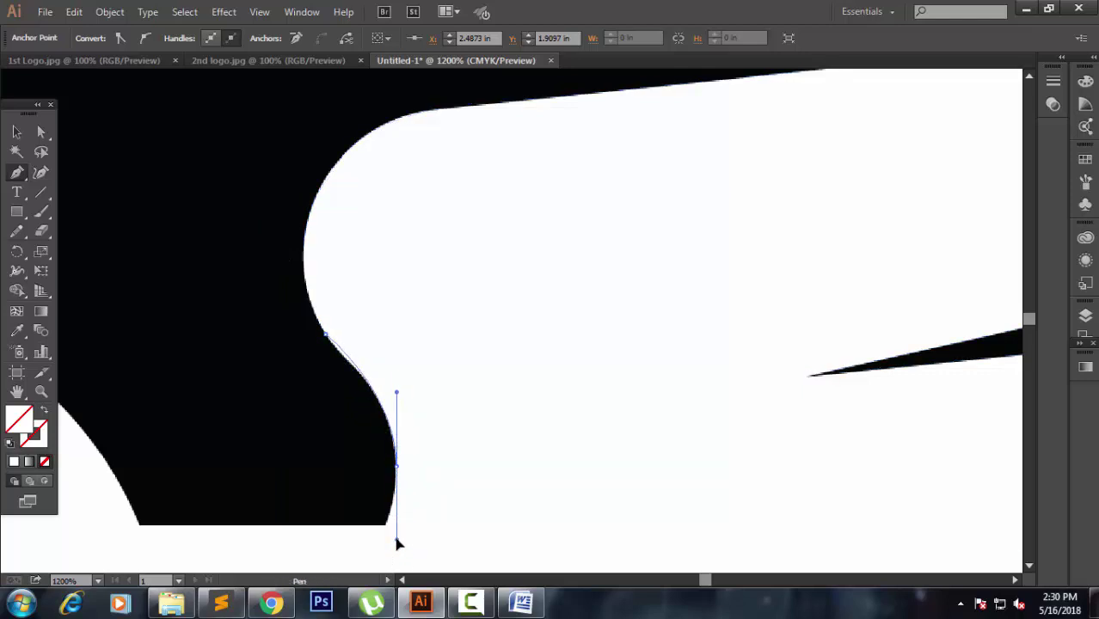
mouse_move(397, 543)
mouse_down()
mouse_move(512, 341)
mouse_move(499, 374)
mouse_up()
Make the pillar bottom a corner and trace the bottom edge onto the wheel arch.
key(alt)
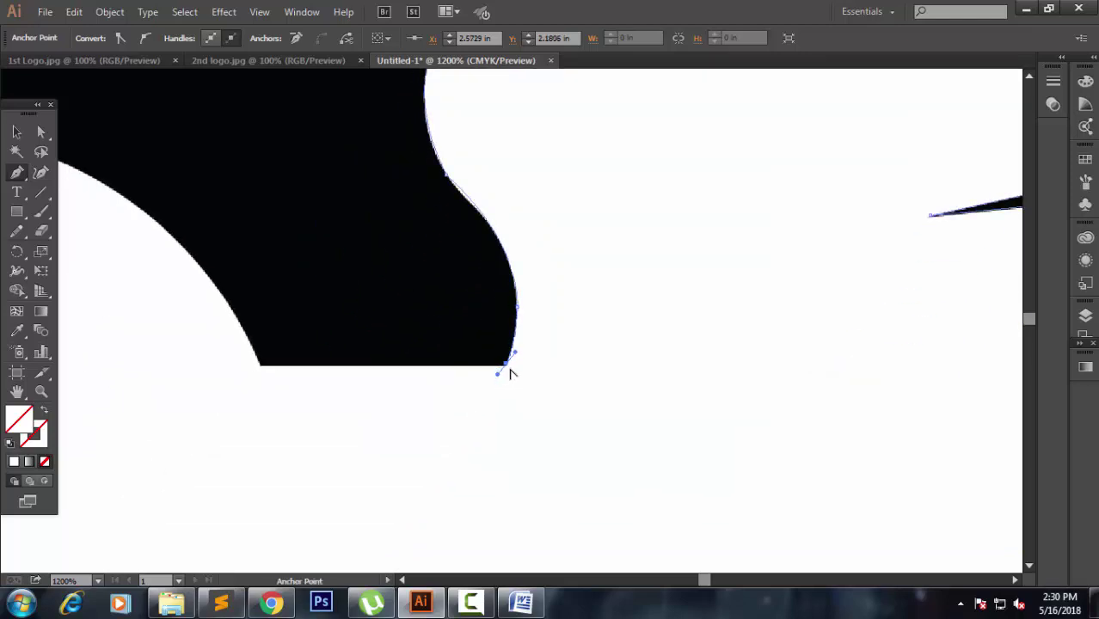
alt+click(507, 368)
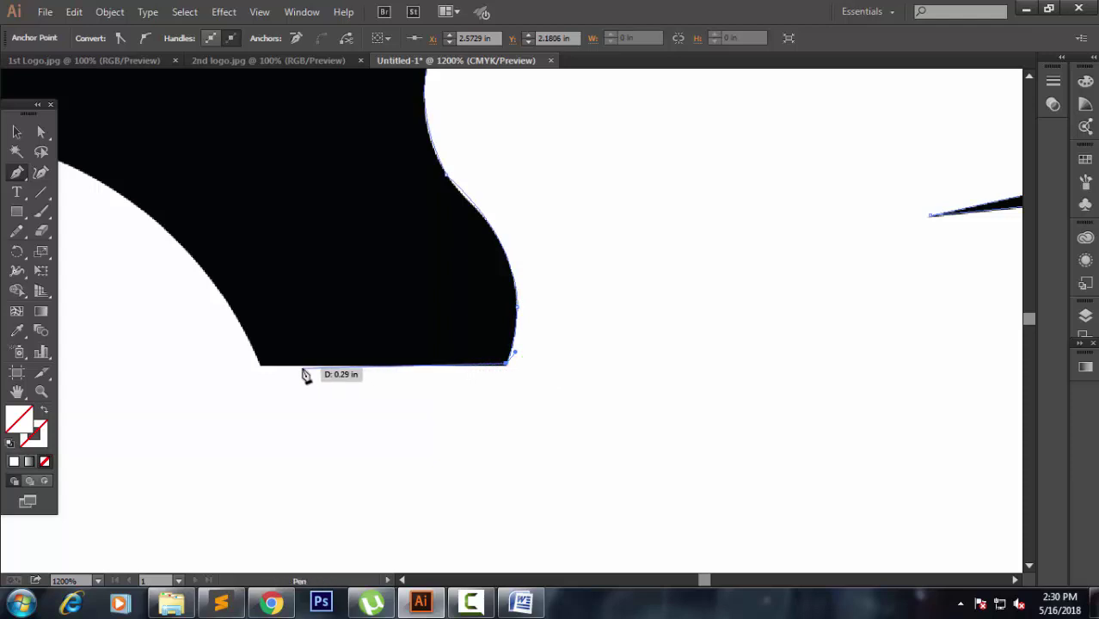
click(259, 363)
drag(249, 363, 600, 528)
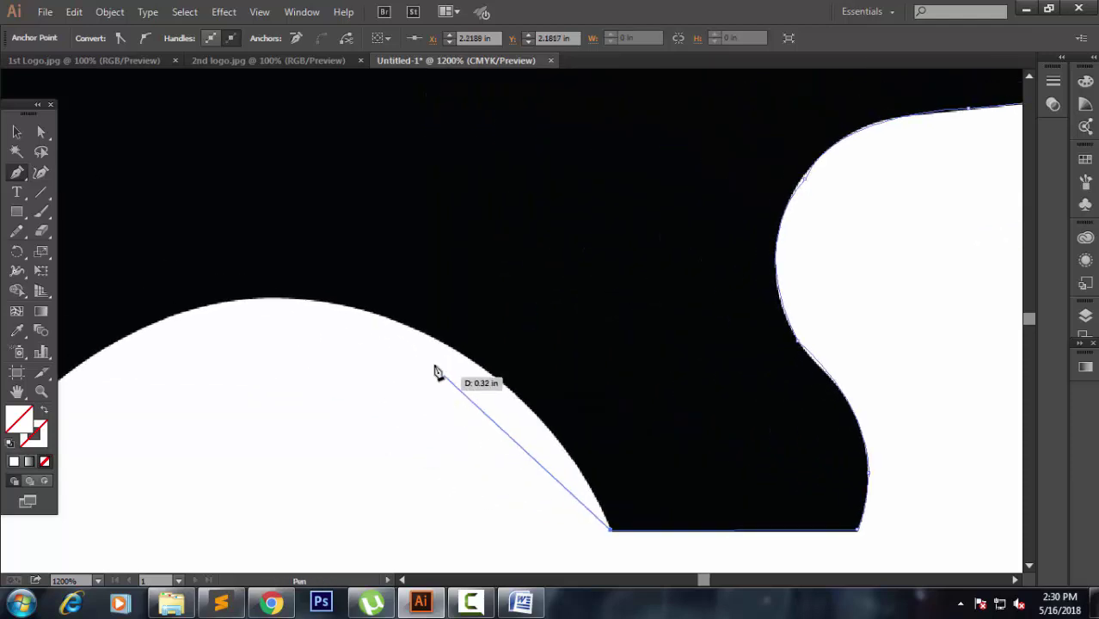
mouse_move(440, 343)
mouse_down()
mouse_move(303, 326)
mouse_move(317, 286)
mouse_up()
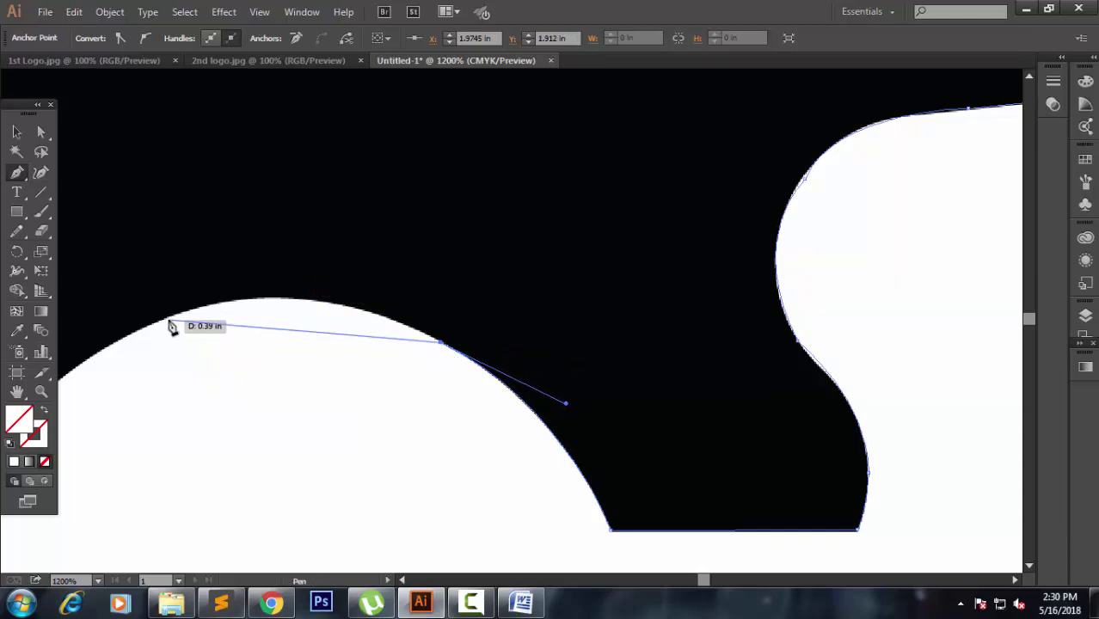
mouse_move(165, 316)
mouse_down()
mouse_move(148, 346)
mouse_move(38, 376)
mouse_up()
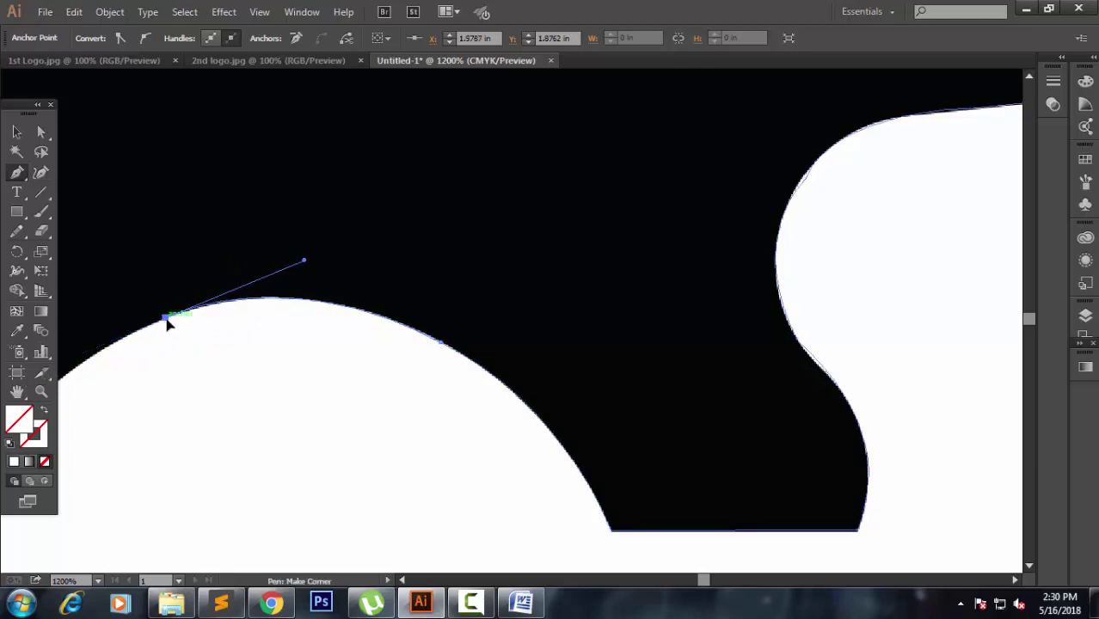
Finish the wheel arch curve and close the car outline at its starting corner.
drag(225, 325, 577, 192)
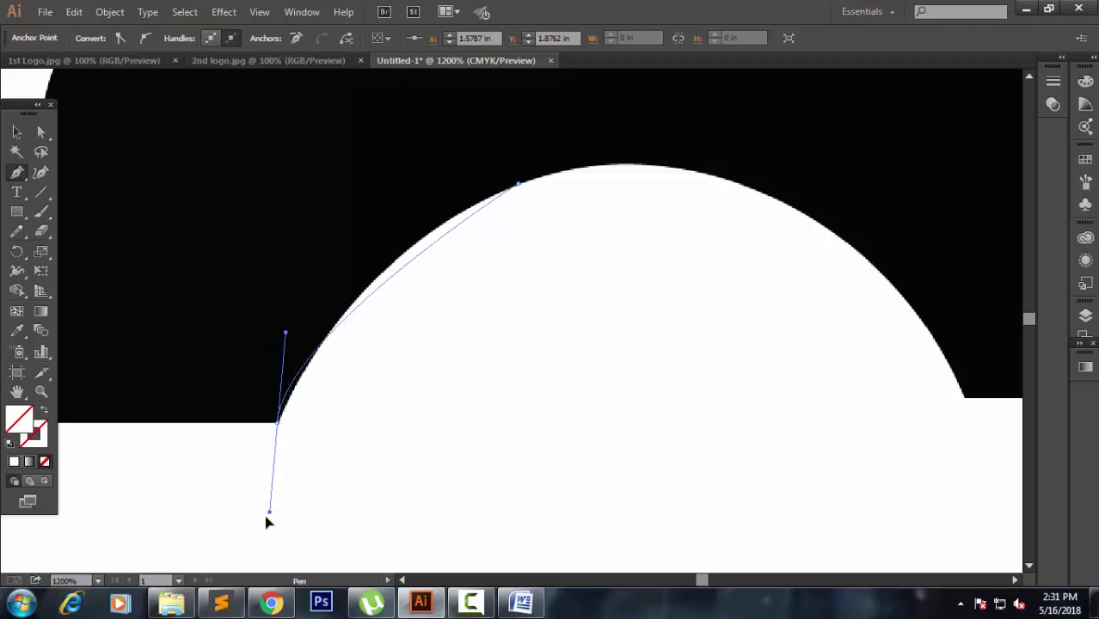
mouse_move(269, 464)
mouse_down()
mouse_move(229, 465)
mouse_move(231, 420)
mouse_up()
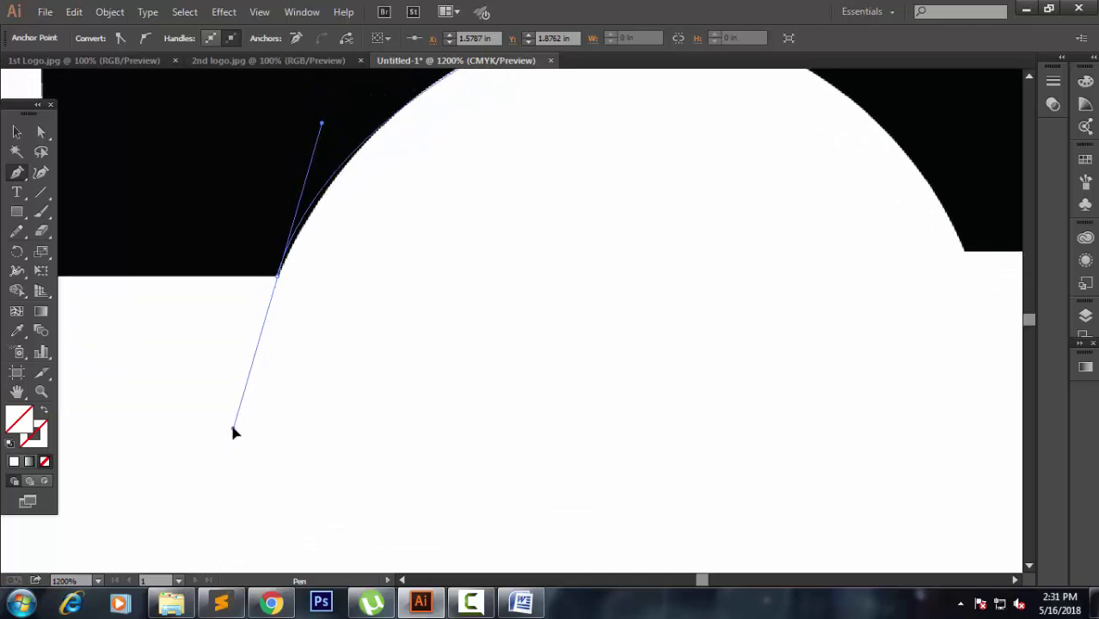
scroll(320, 231, up, 3)
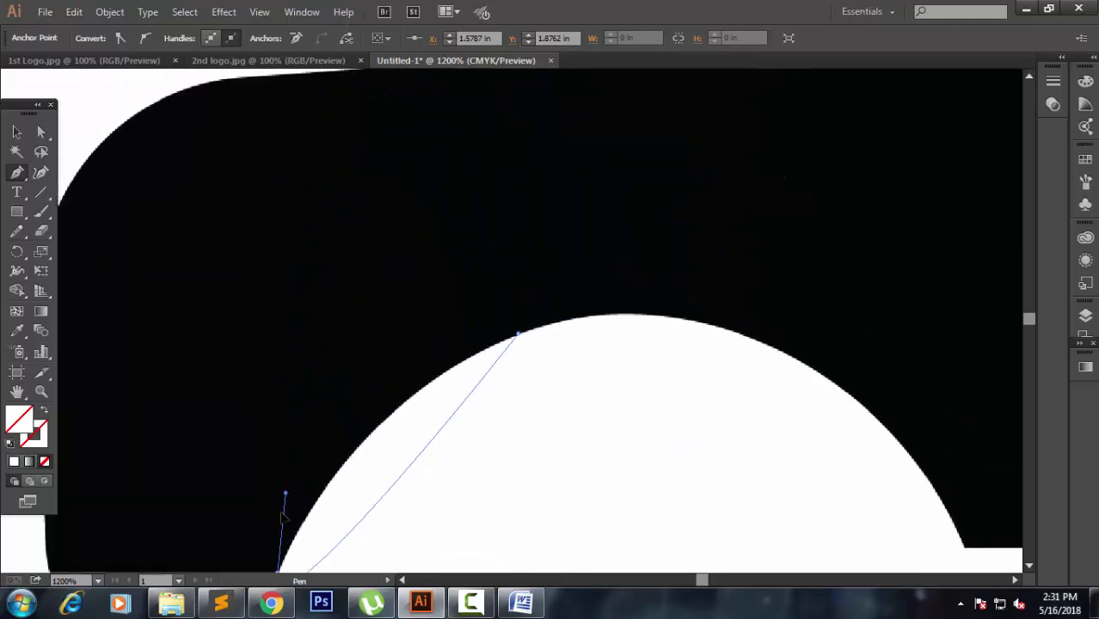
mouse_move(320, 230)
mouse_down()
mouse_move(236, 419)
mouse_move(233, 493)
mouse_move(192, 540)
mouse_up()
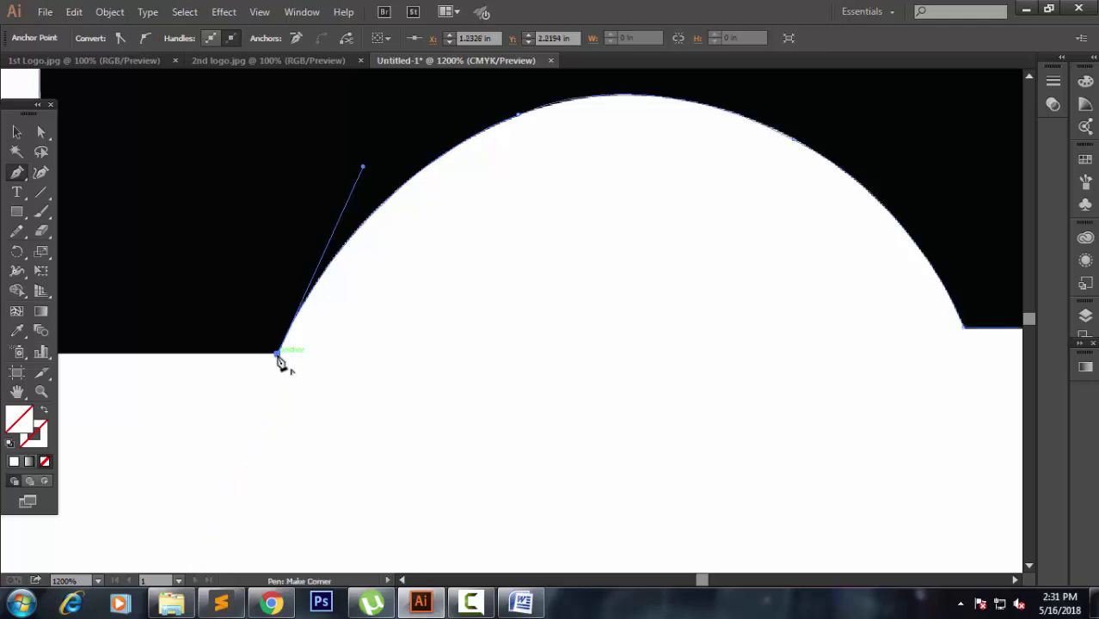
drag(360, 356, 657, 383)
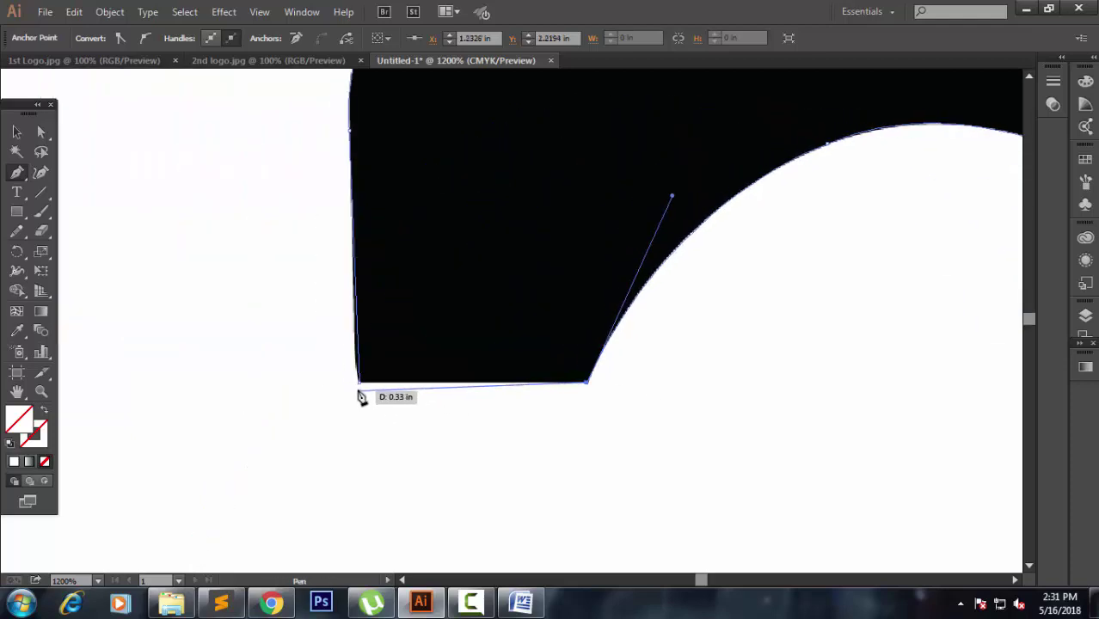
drag(362, 396, 365, 392)
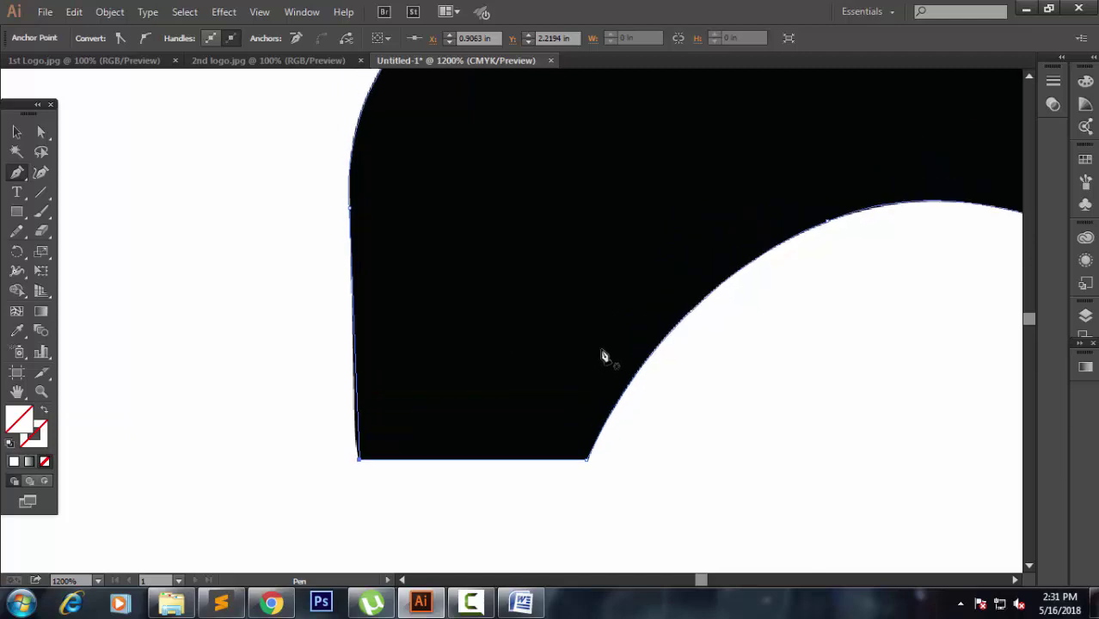
drag(466, 336, 322, 391)
Move the finished car path below the reference car image and reselect it.
scroll(323, 391, down, 6)
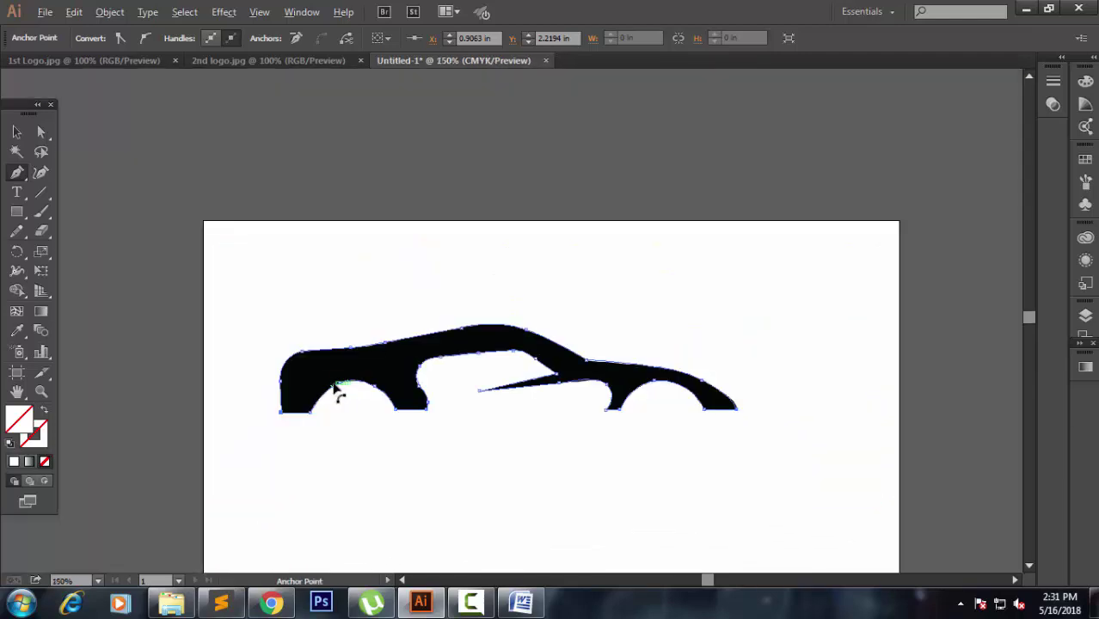
scroll(354, 392, up, 1)
scroll(354, 392, up, 1)
click(19, 134)
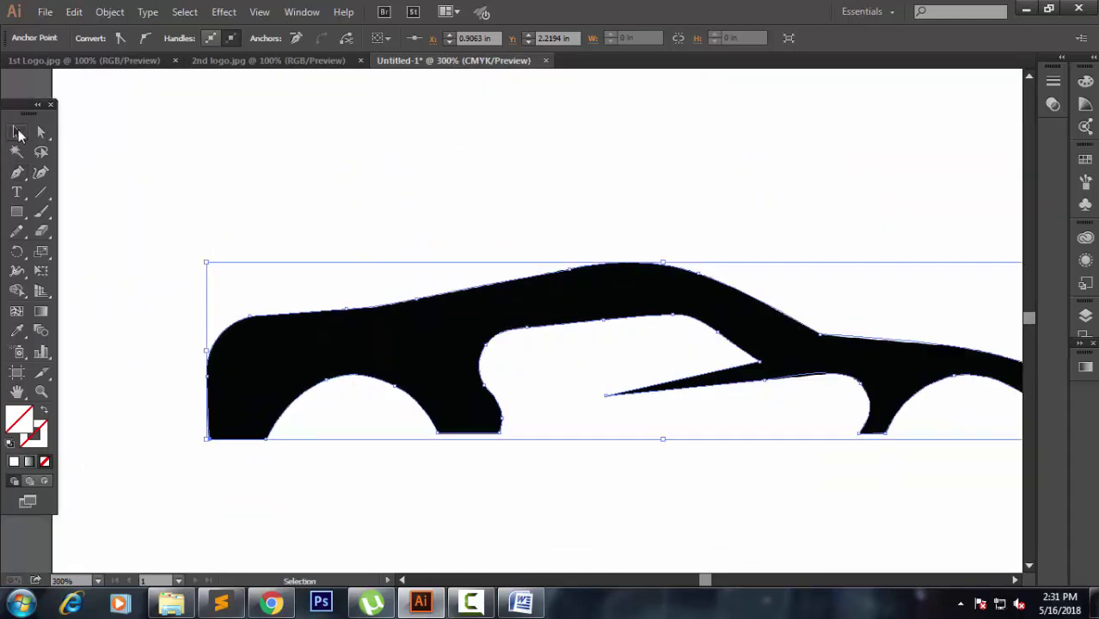
scroll(321, 177, down, 2)
drag(542, 243, 656, 391)
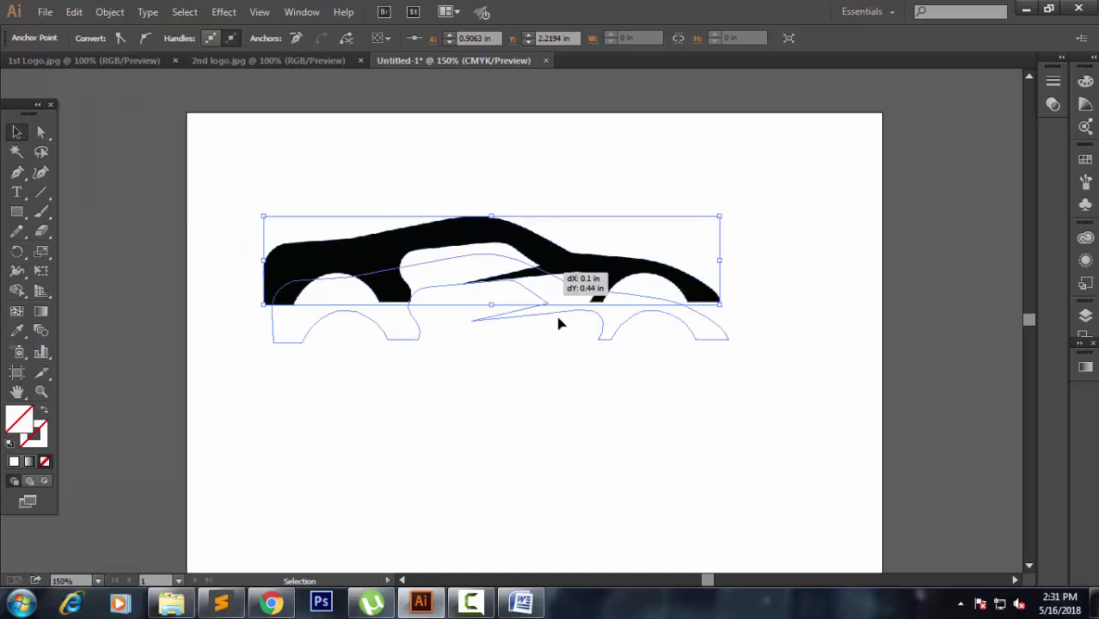
click(799, 333)
drag(762, 345, 448, 558)
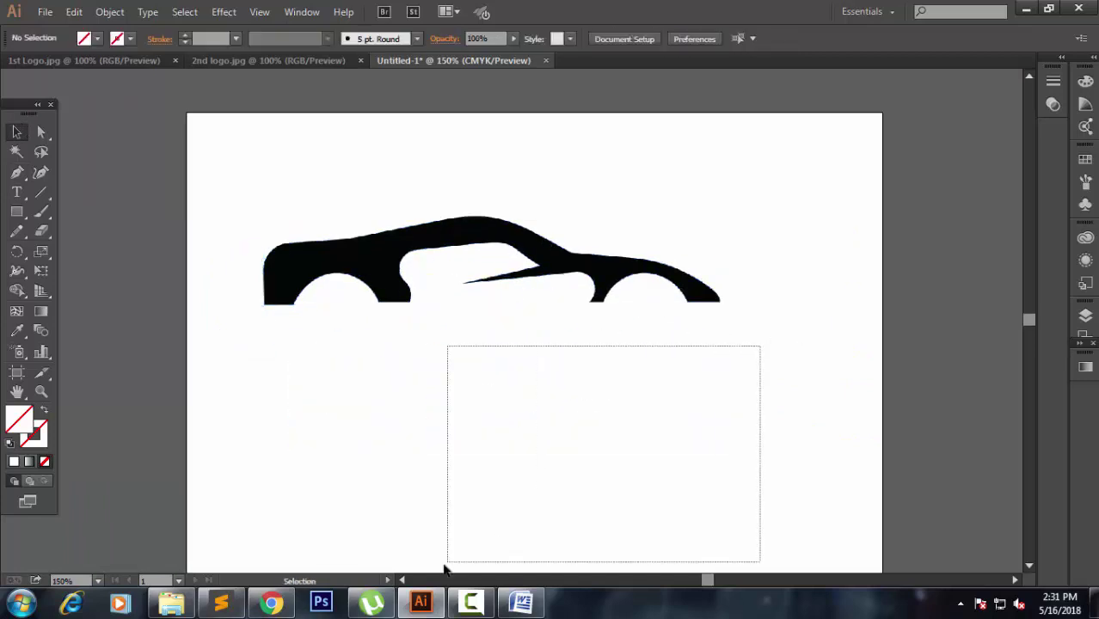
Fill the traced car outline with cyan from the Swatches list.
click(97, 39)
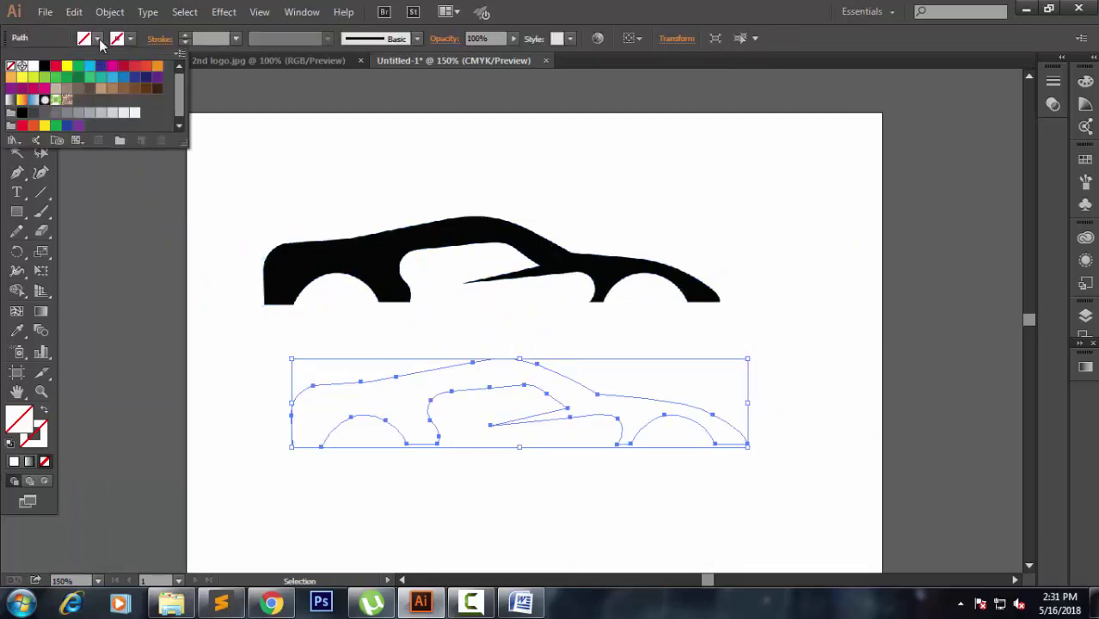
click(95, 69)
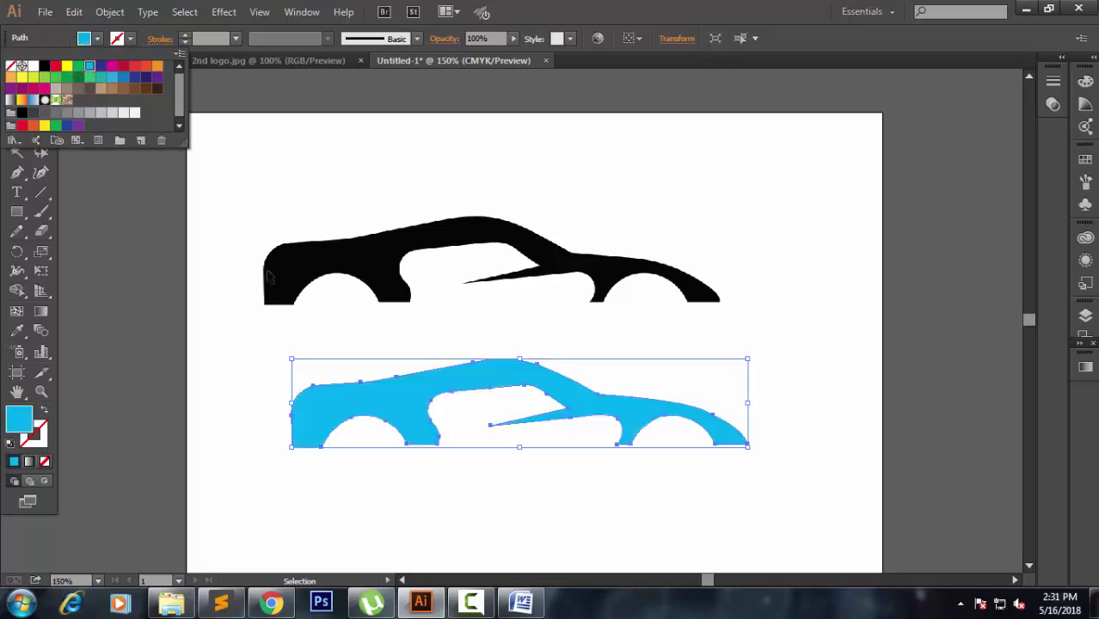
click(268, 369)
click(247, 358)
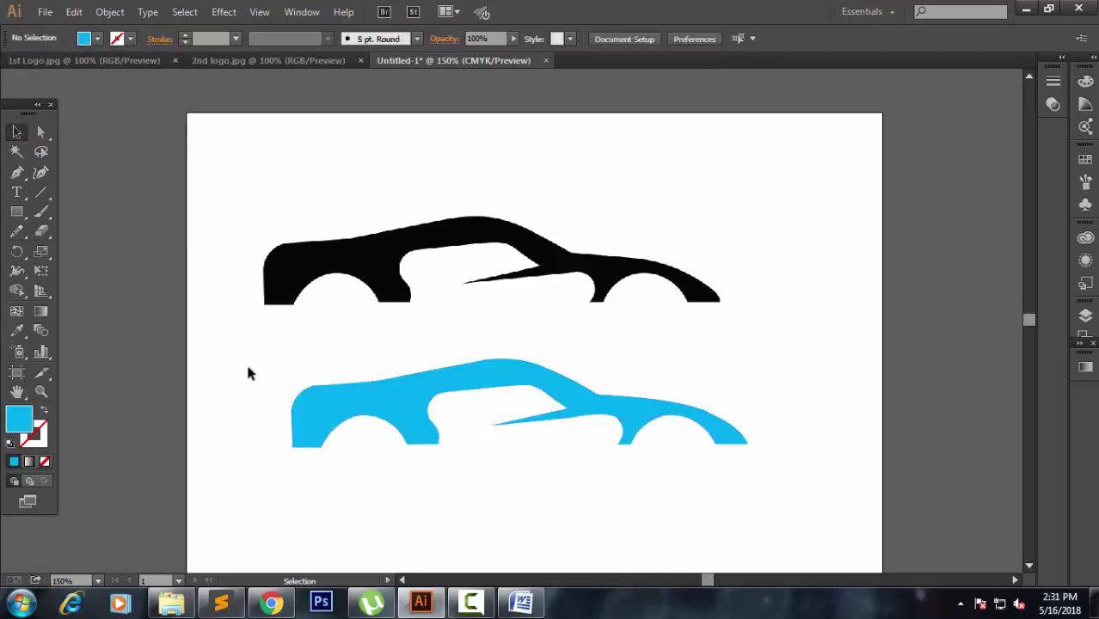
Shift the cyan car up-right and delete the original black car image.
drag(585, 415, 669, 379)
click(728, 273)
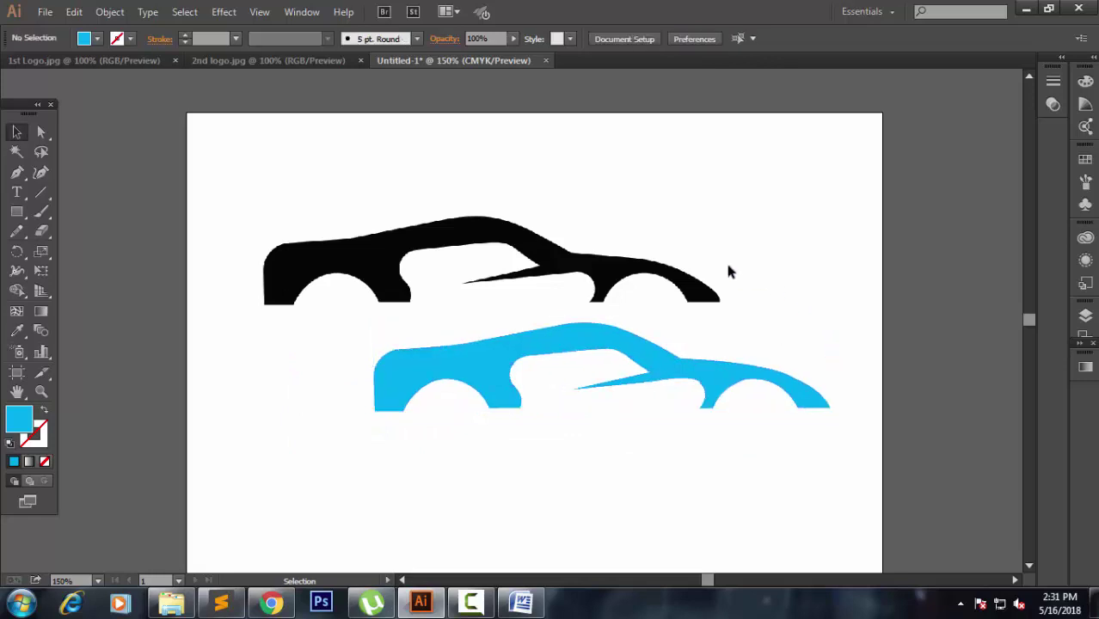
click(675, 288)
key(Delete)
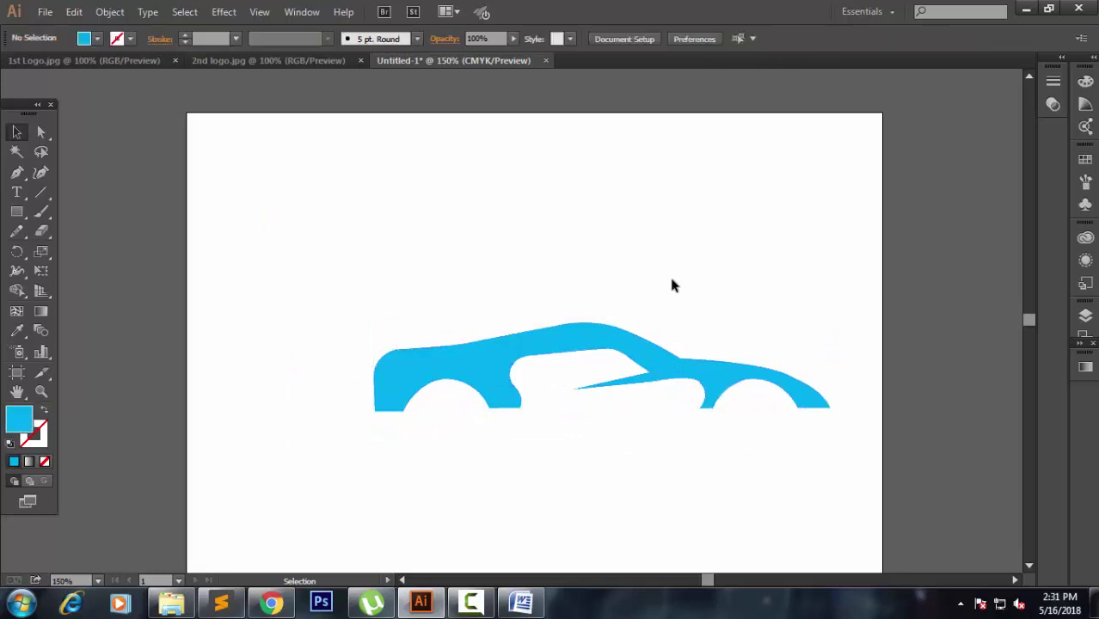
Move the cyan car aside and drag the wrench image from 1st Logo.jpg into Untitled-1.
mouse_move(568, 340)
mouse_down()
mouse_move(598, 250)
mouse_move(870, 249)
mouse_up()
drag(744, 264, 843, 235)
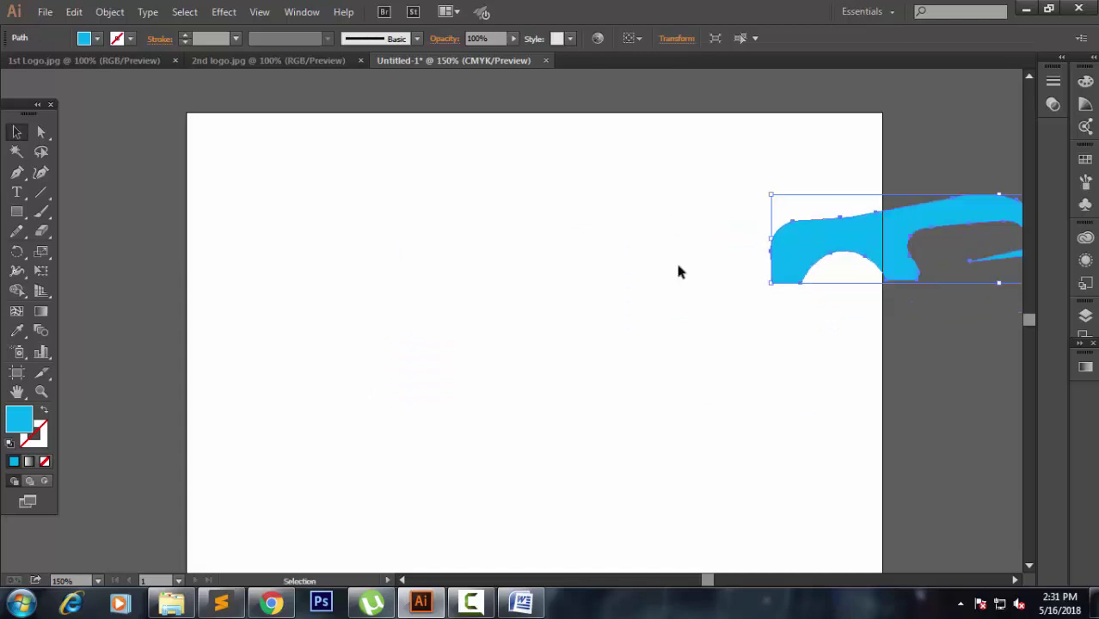
click(581, 273)
click(115, 61)
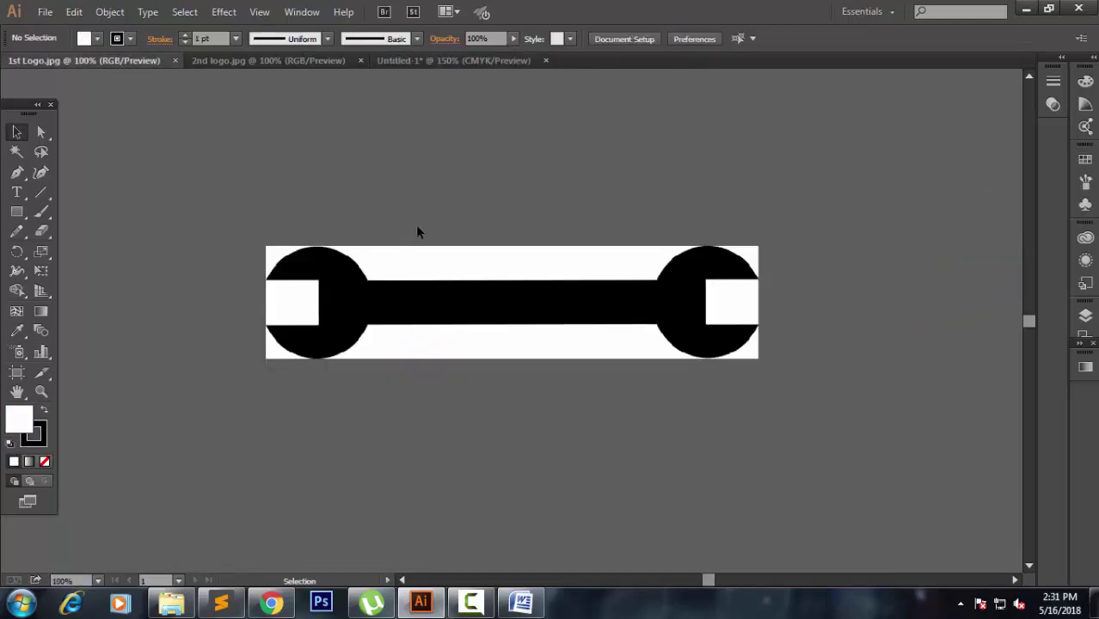
drag(370, 311, 428, 76)
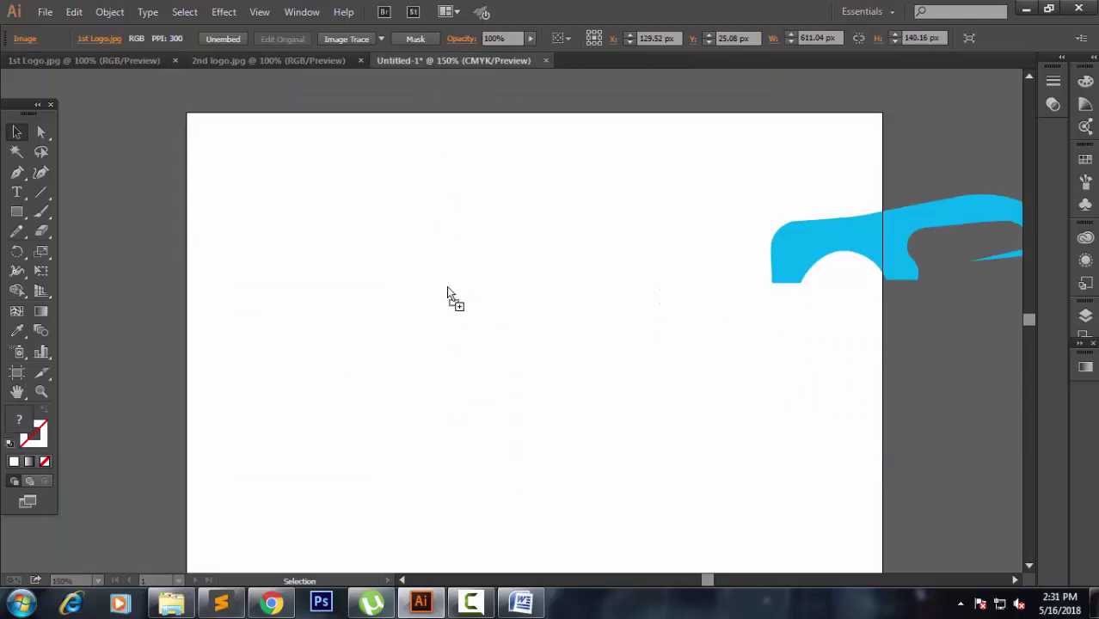
drag(448, 288, 447, 288)
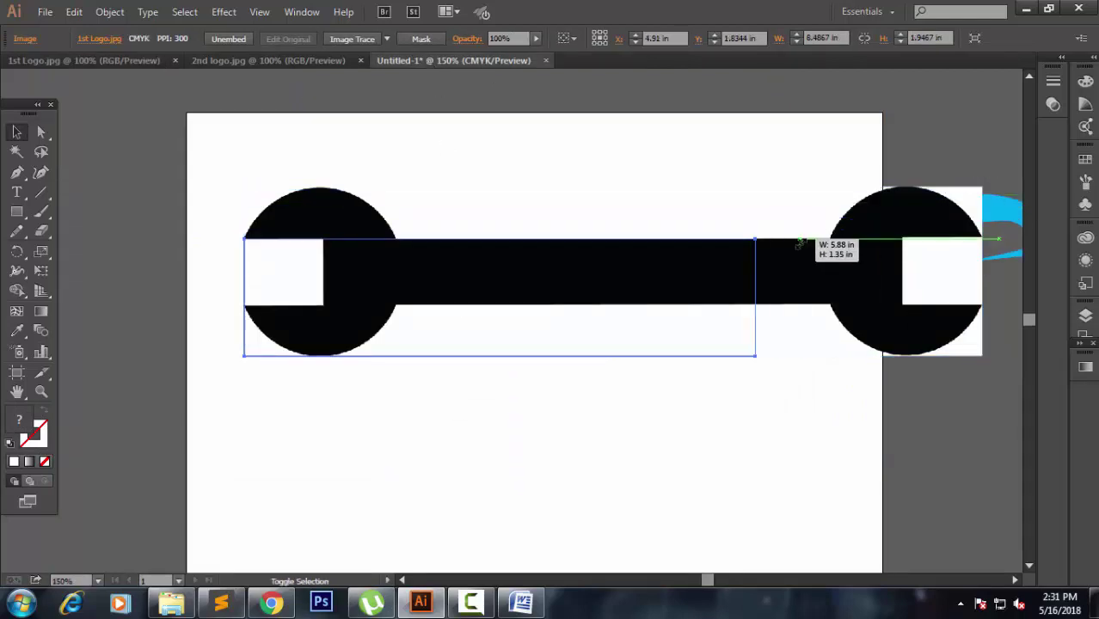
Scale the wrench to about 5.8769 × 1.348 in and push the car further right.
drag(981, 187, 756, 239)
click(771, 195)
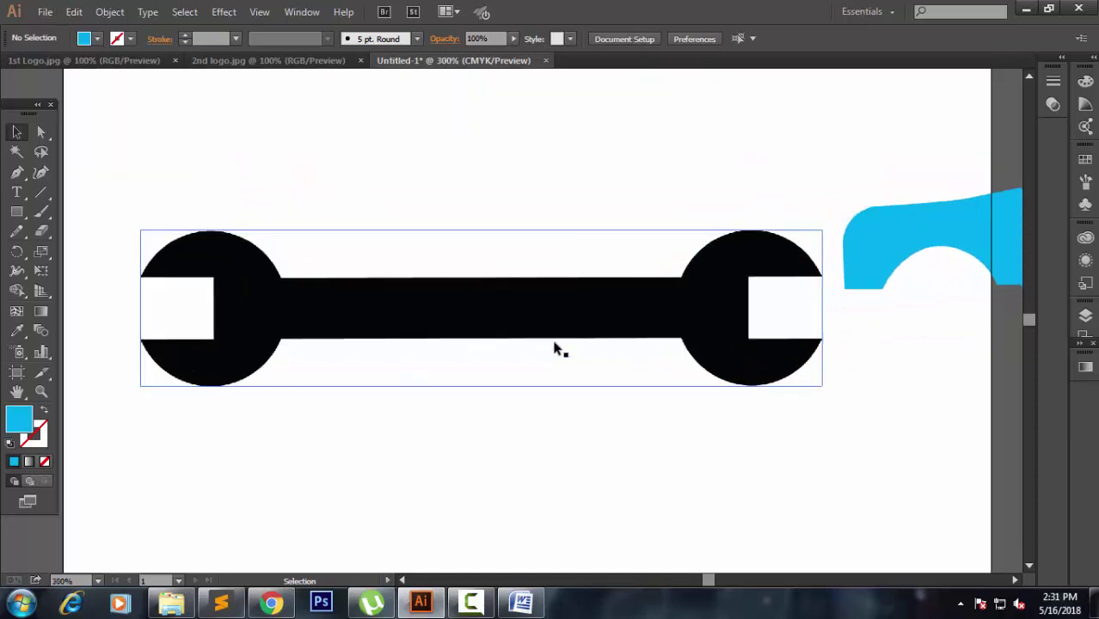
drag(840, 255, 891, 159)
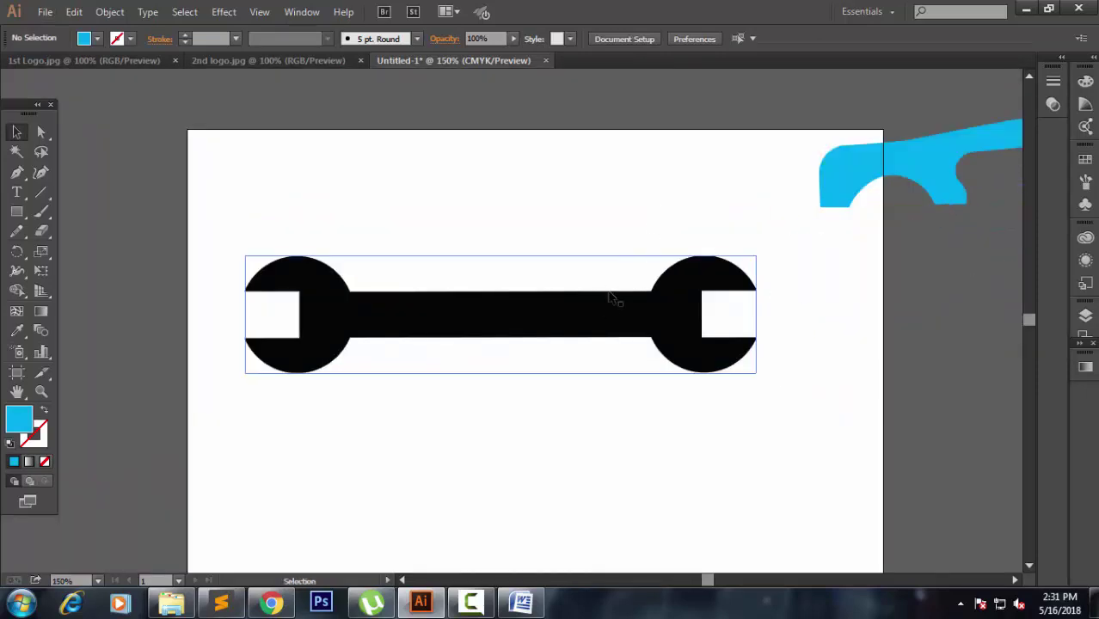
alt+scroll(603, 302, up, 1)
click(512, 332)
alt+scroll(517, 333, up, 1)
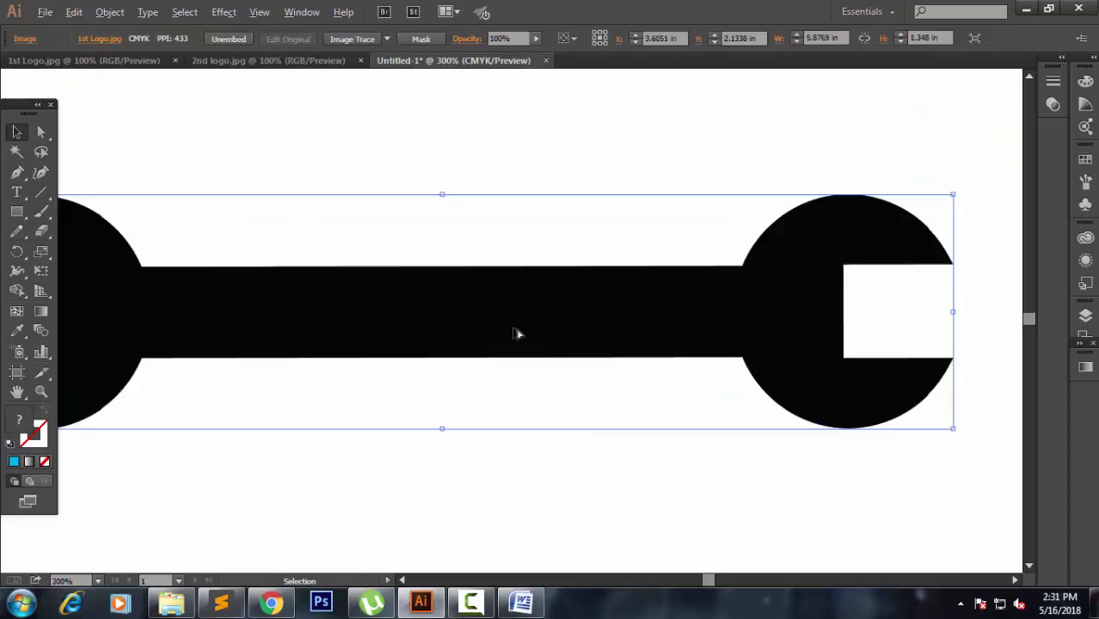
alt+scroll(514, 336, down, 1)
drag(514, 335, 645, 324)
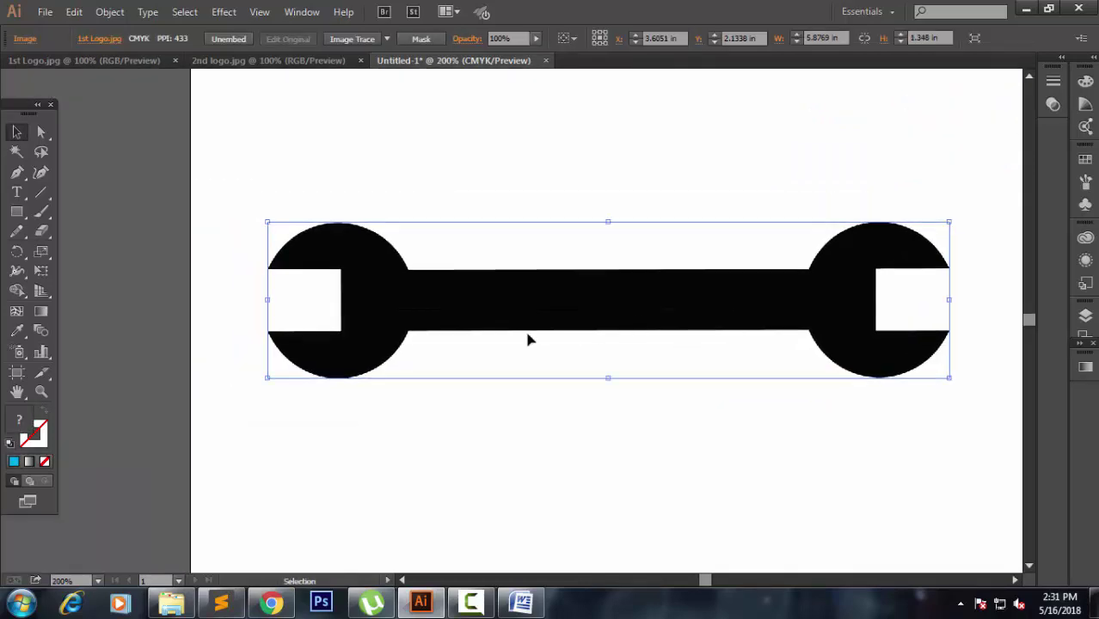
alt+scroll(496, 340, up, 1)
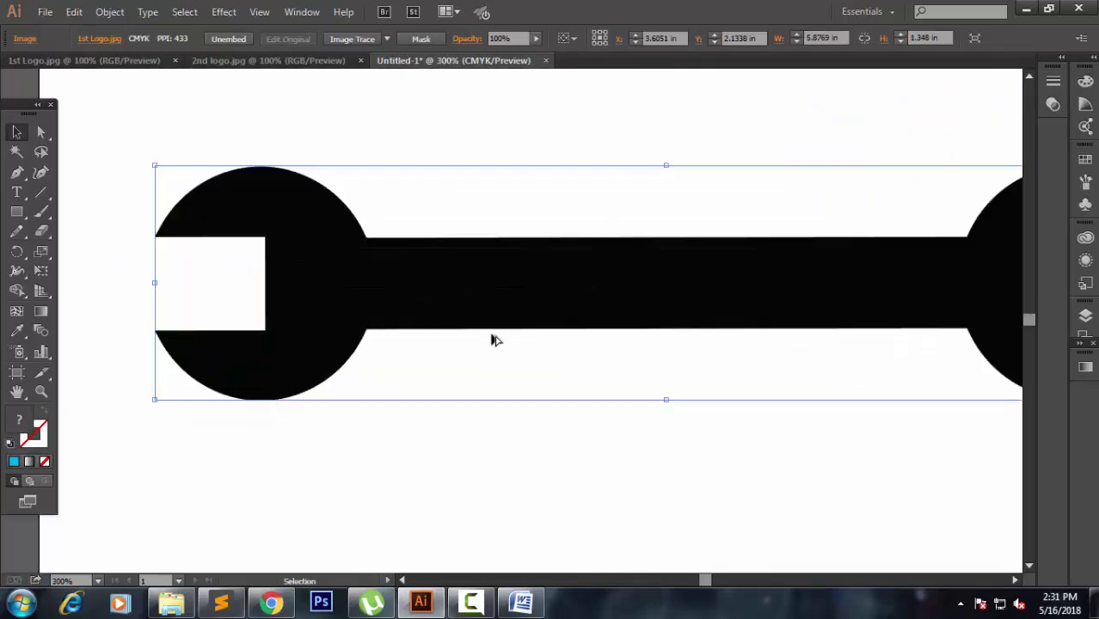
With the Pen tool, outline the left jaw's four corners and remove the fill.
click(17, 174)
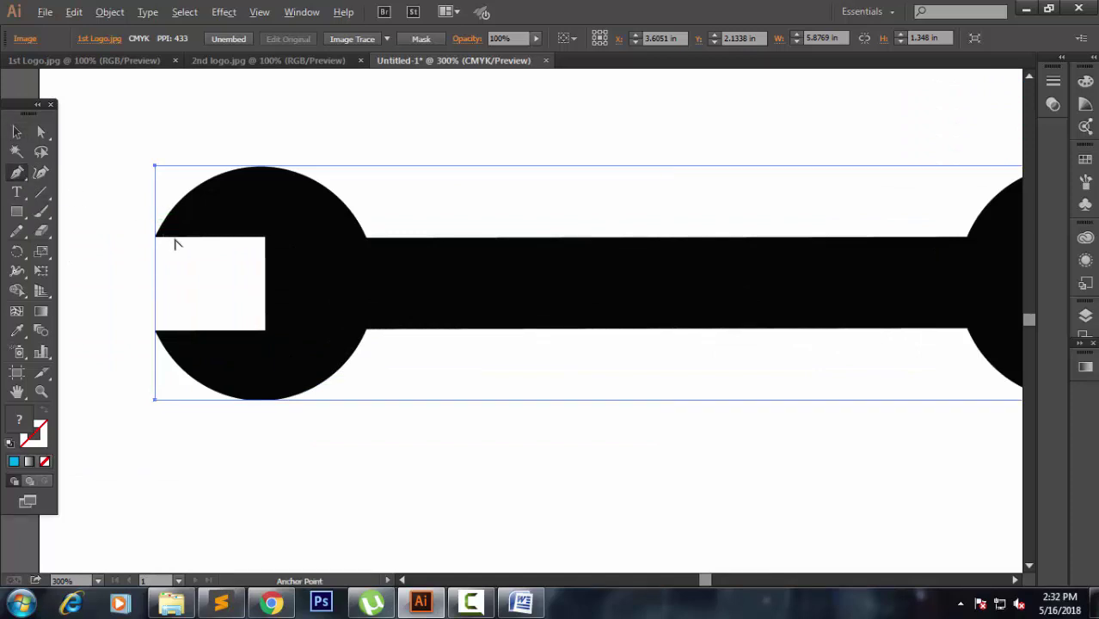
alt+scroll(177, 245, up, 2)
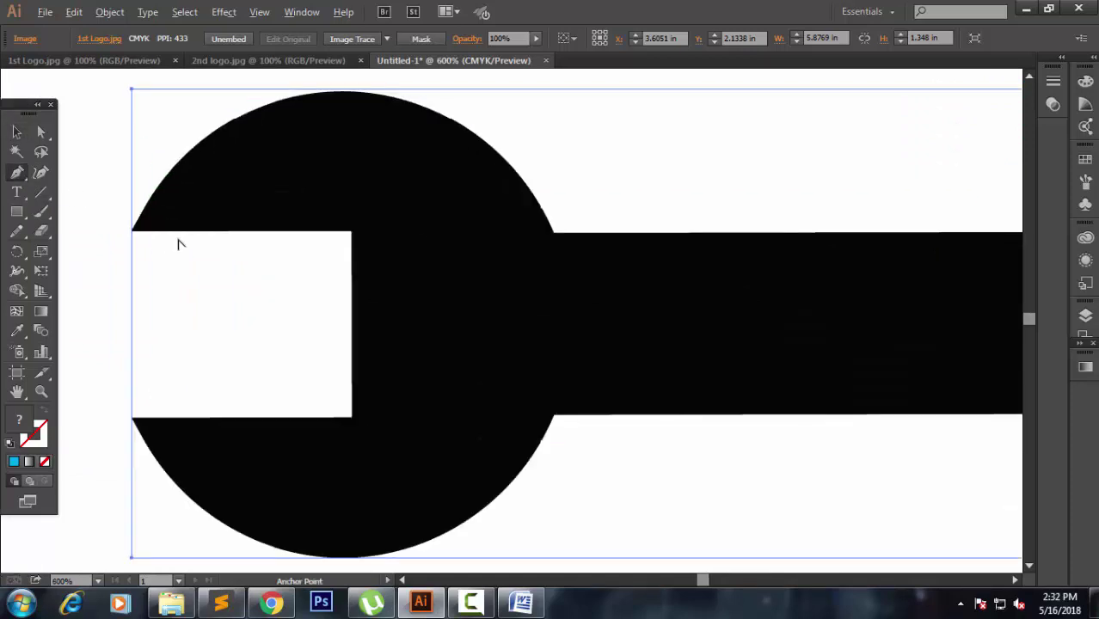
click(133, 229)
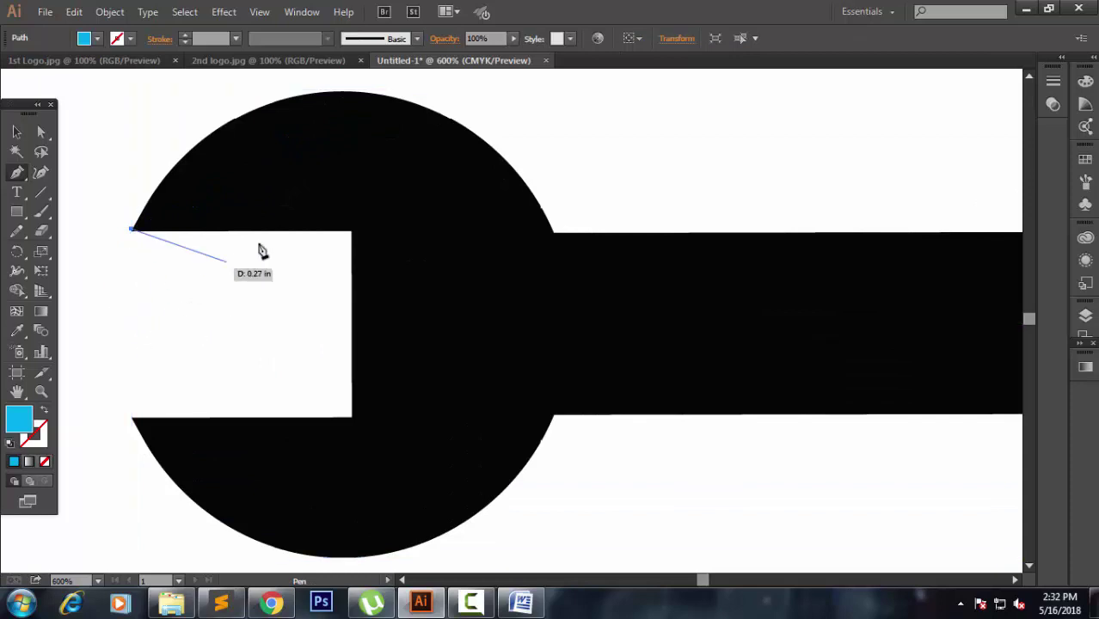
key(ctrl+z)
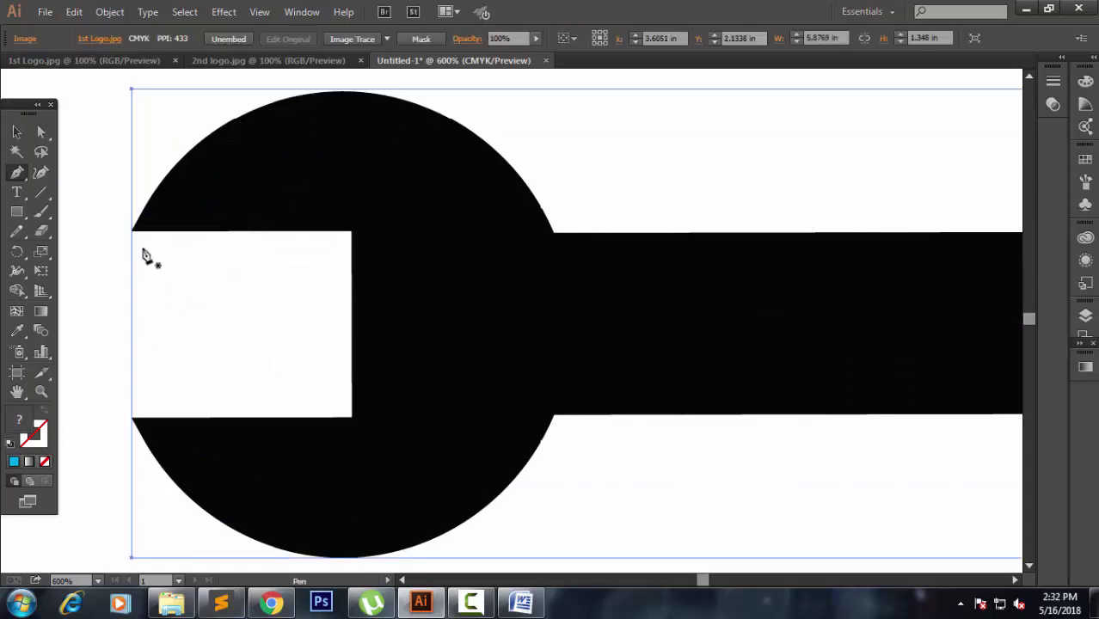
click(133, 230)
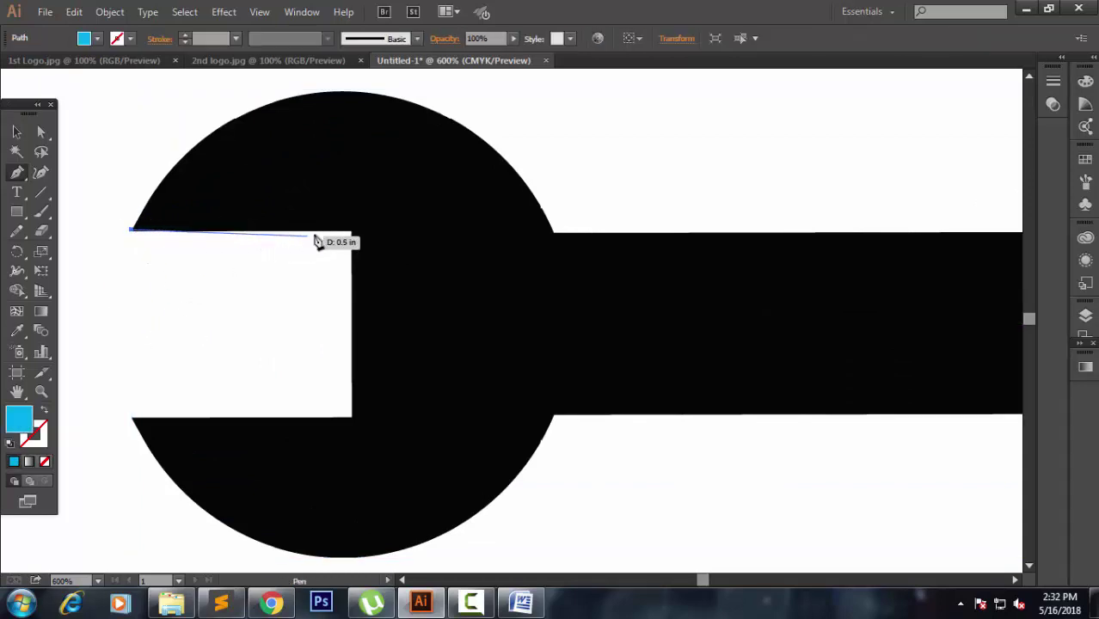
click(350, 230)
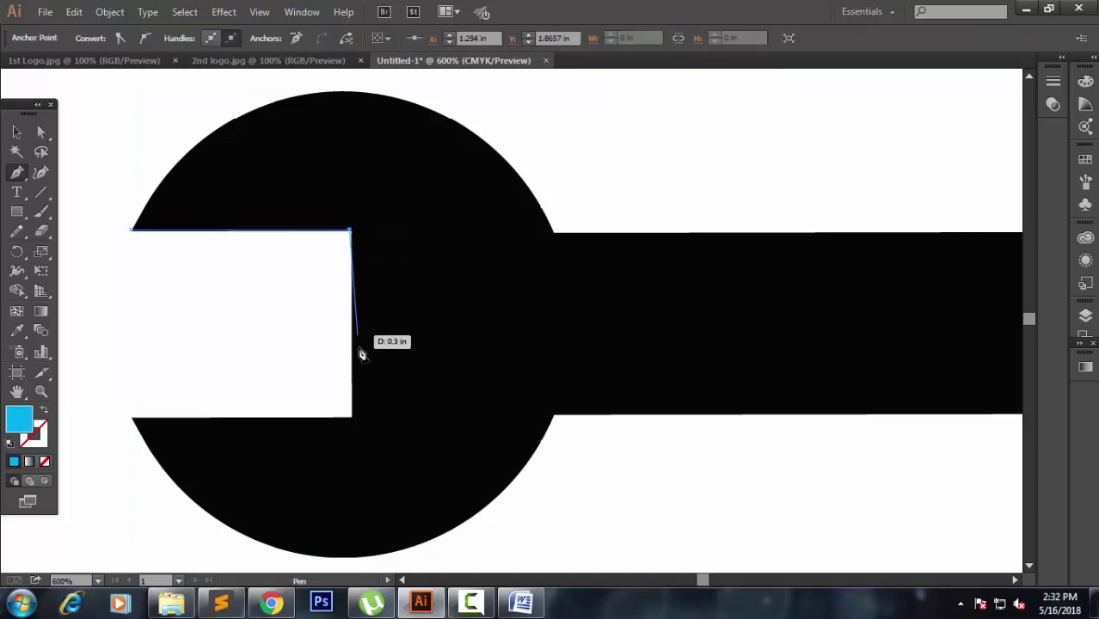
click(352, 420)
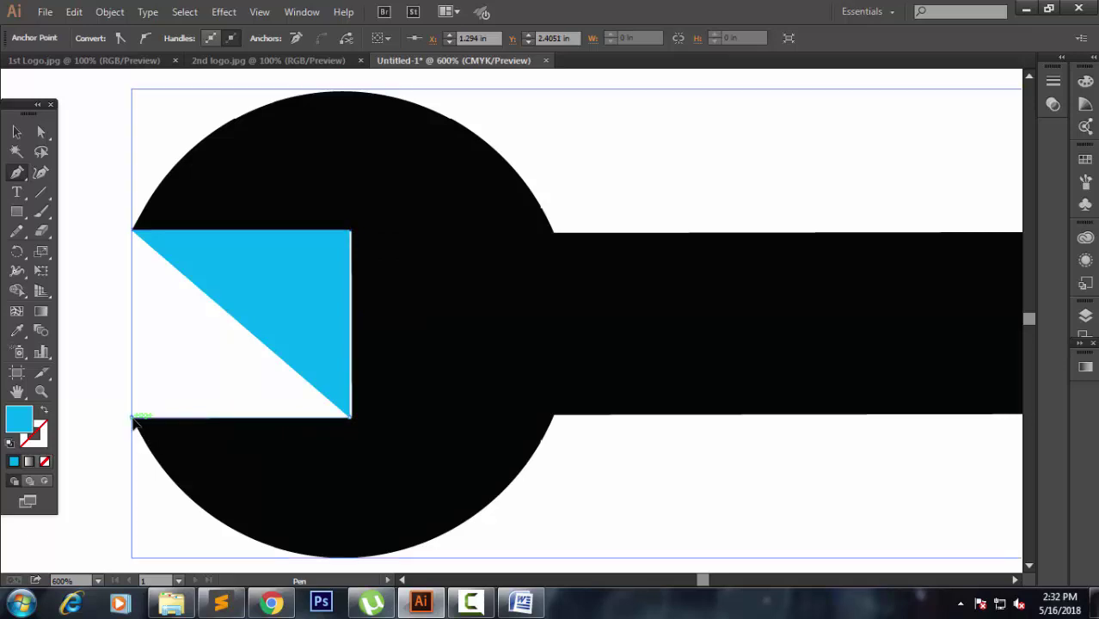
click(133, 419)
click(46, 463)
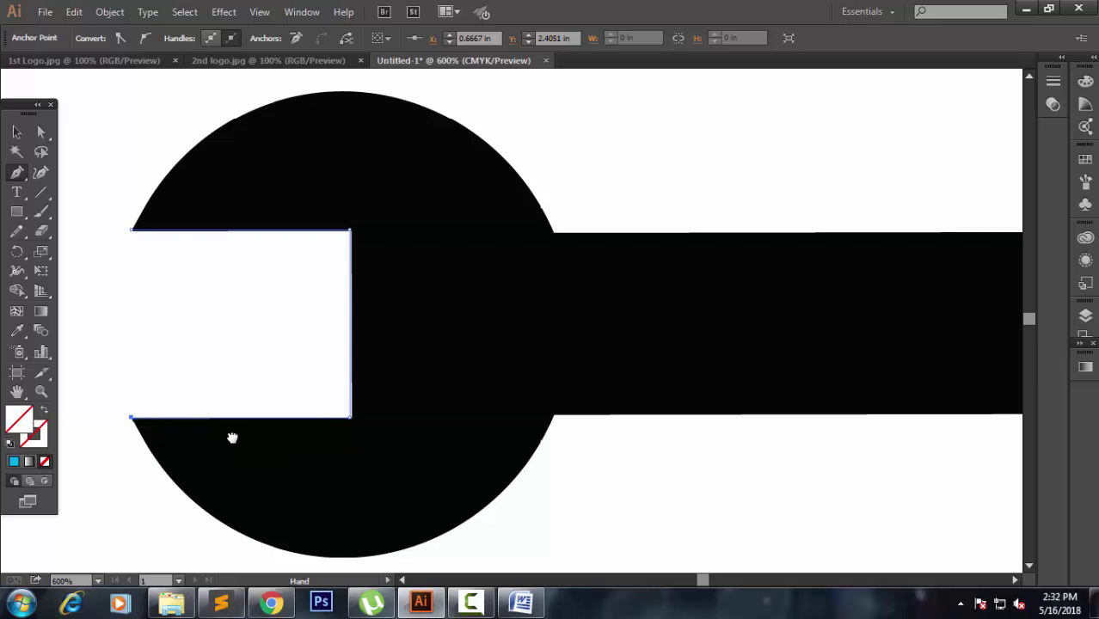
Curve the path along the left circle's lower edge to where it meets the handle.
drag(232, 438, 269, 258)
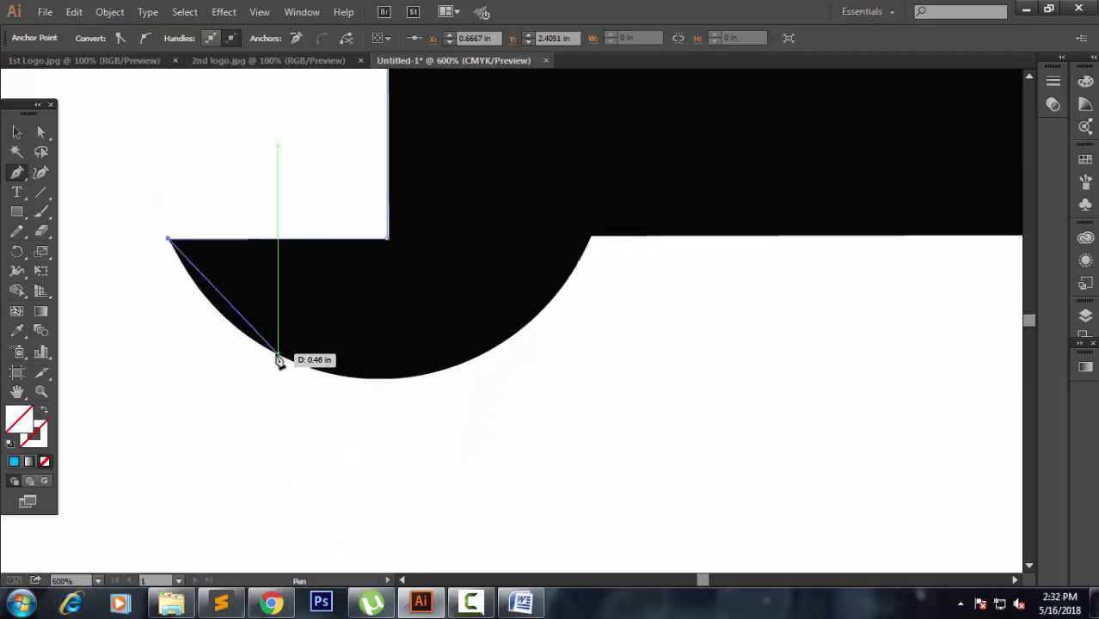
drag(277, 354, 338, 382)
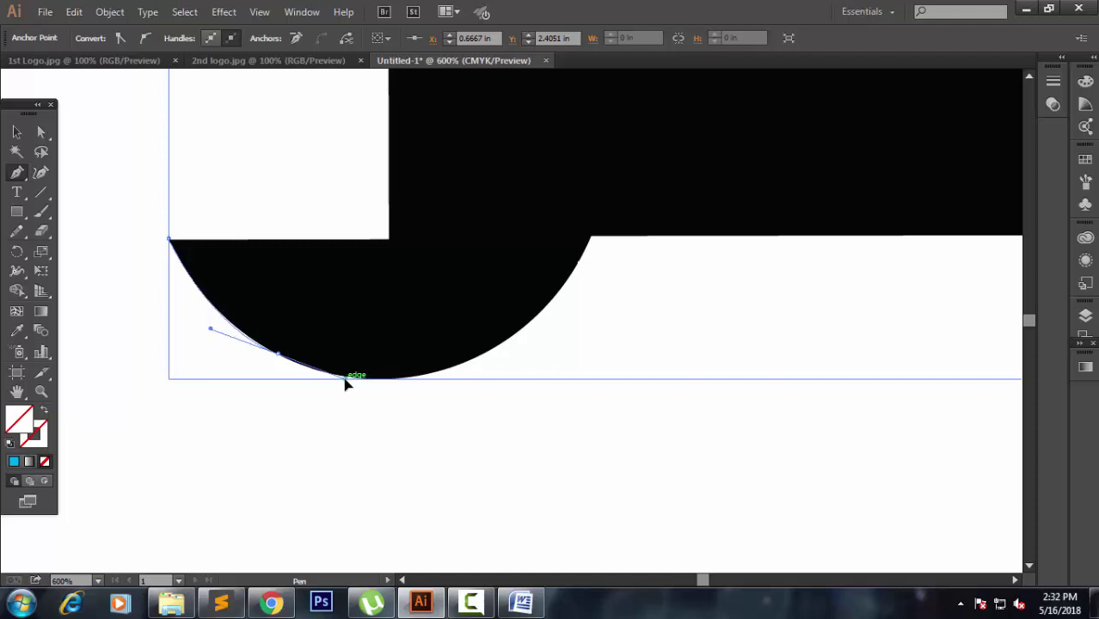
click(277, 354)
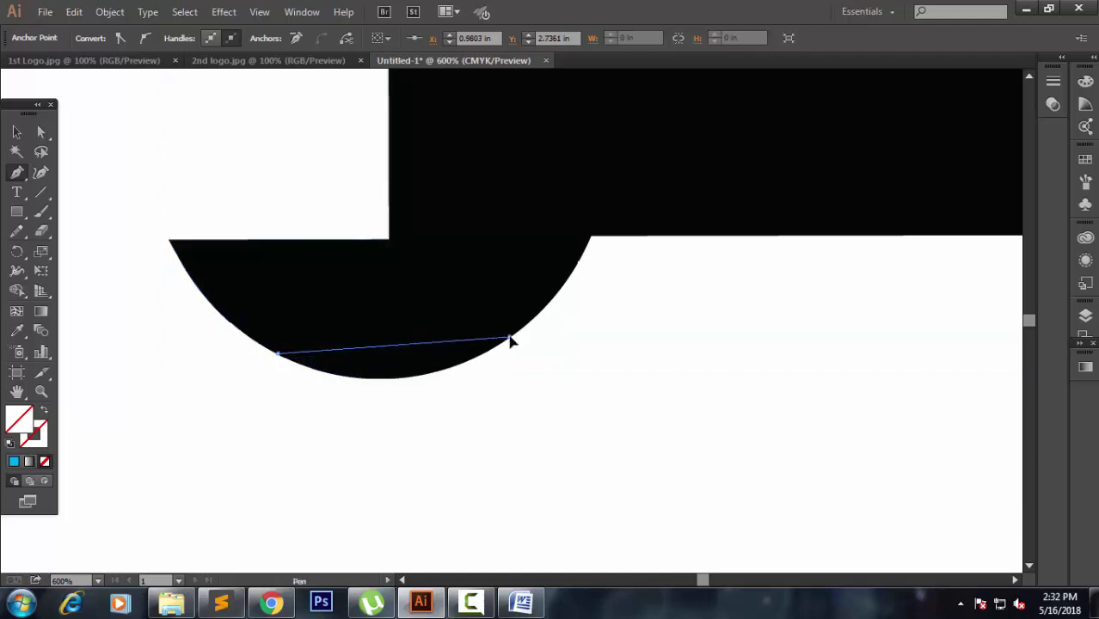
drag(510, 339, 631, 255)
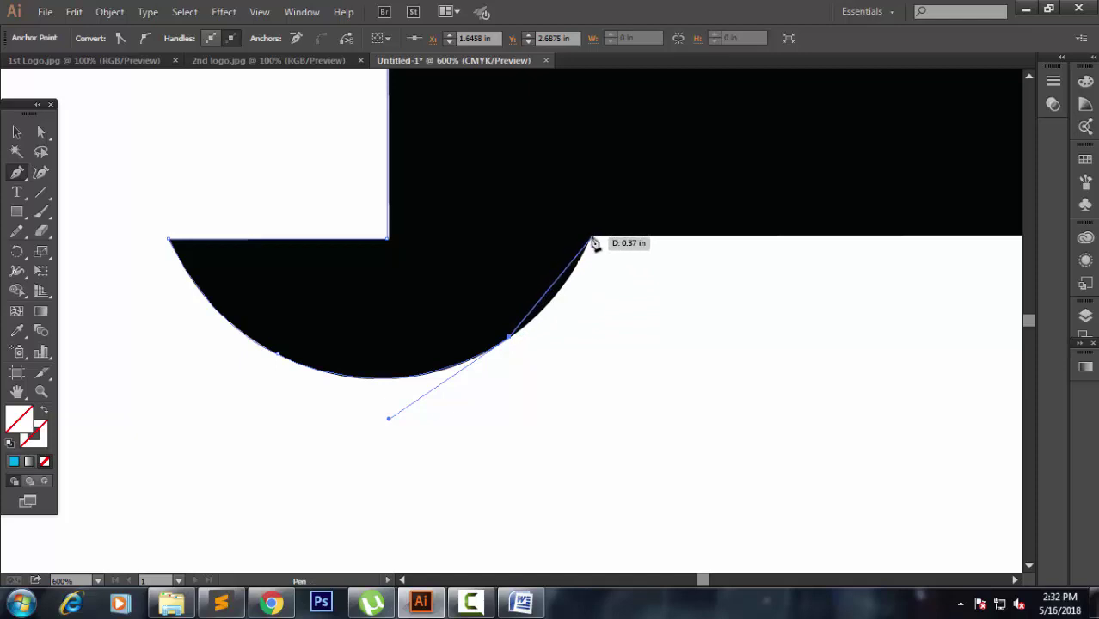
drag(592, 239, 589, 214)
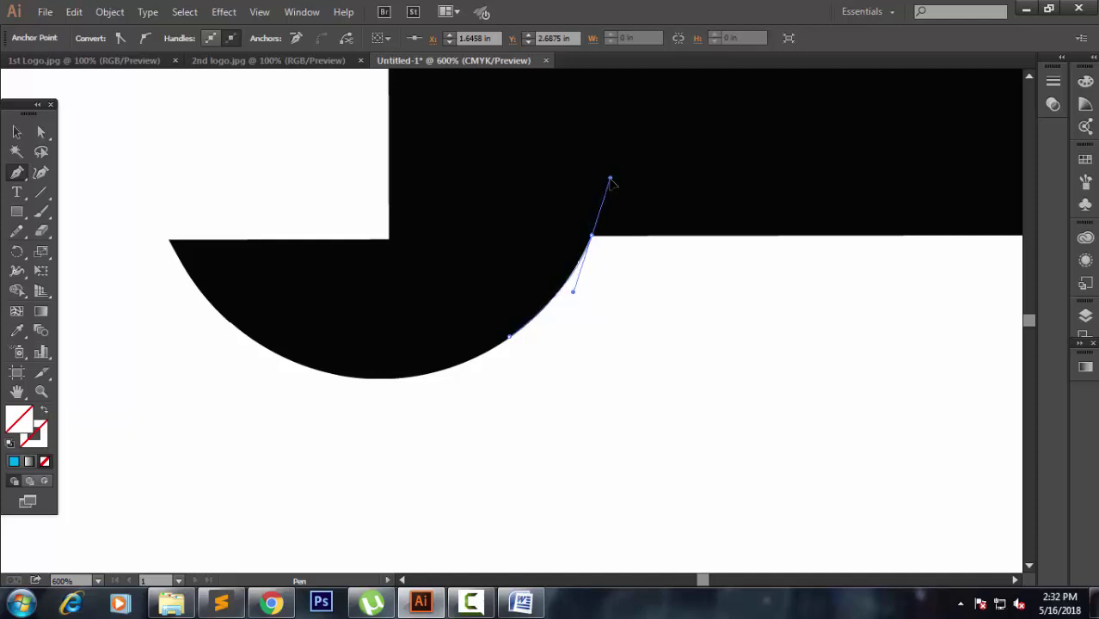
key(alt)
Follow the handle's bottom edge right to where it meets the right circle.
drag(602, 249, 176, 286)
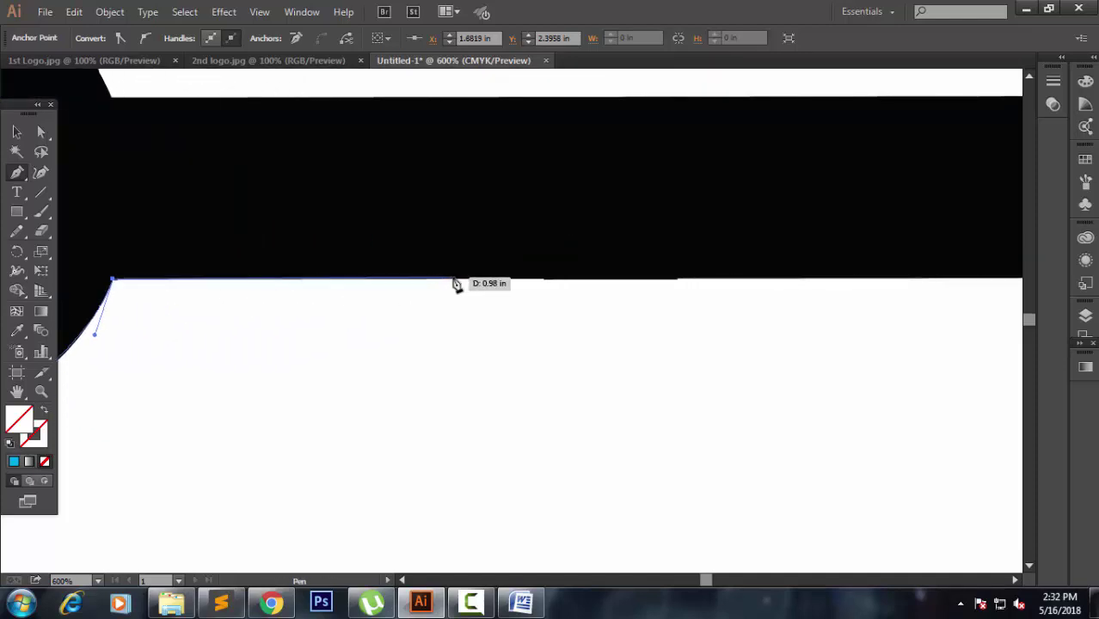
drag(529, 295, 251, 293)
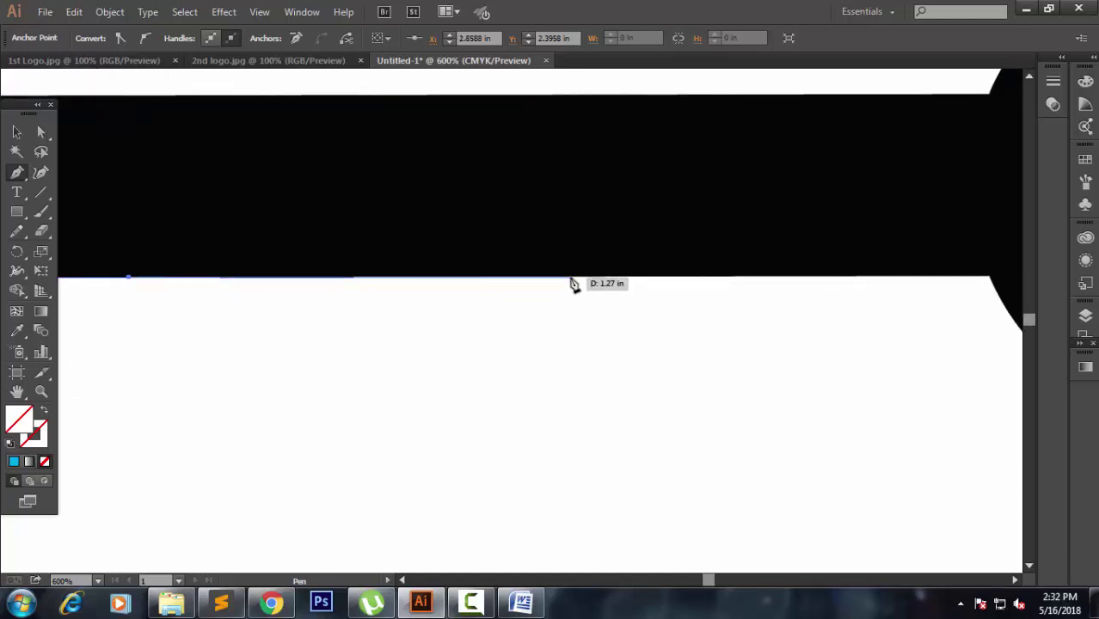
drag(598, 282, 402, 292)
click(325, 288)
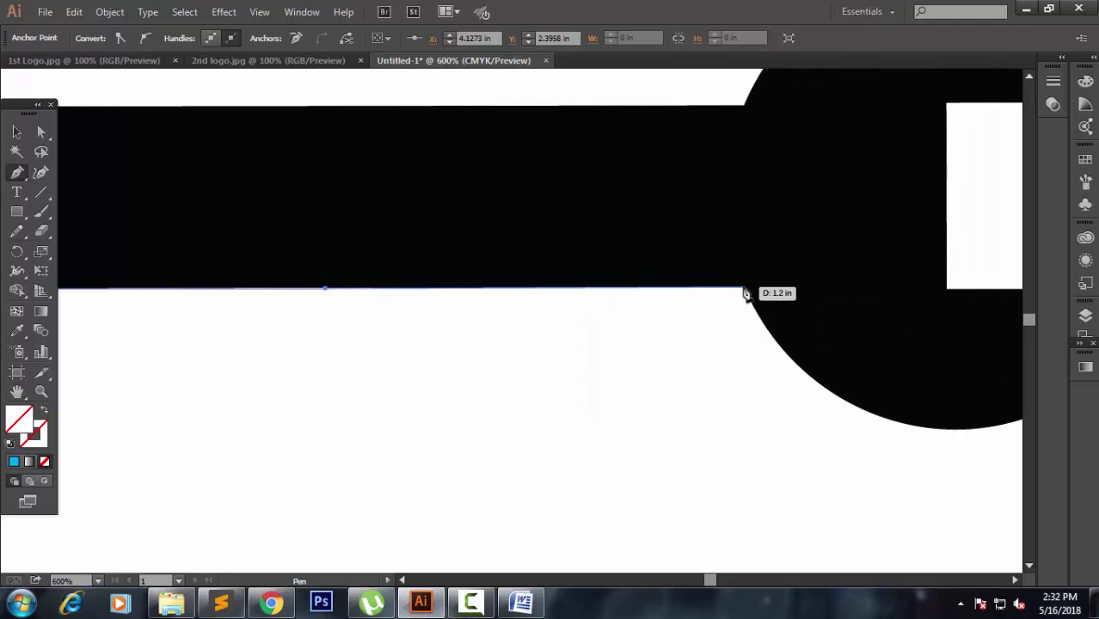
click(746, 290)
drag(755, 312, 485, 291)
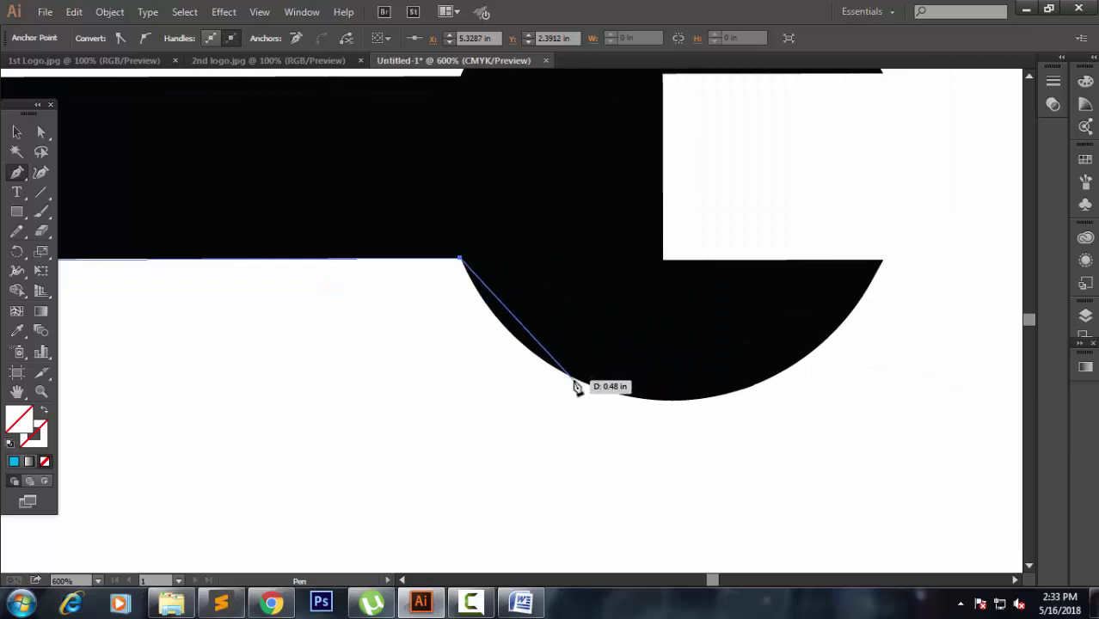
Curve around the right circle's lower edge up to the jaw's lower tip.
drag(574, 379, 583, 378)
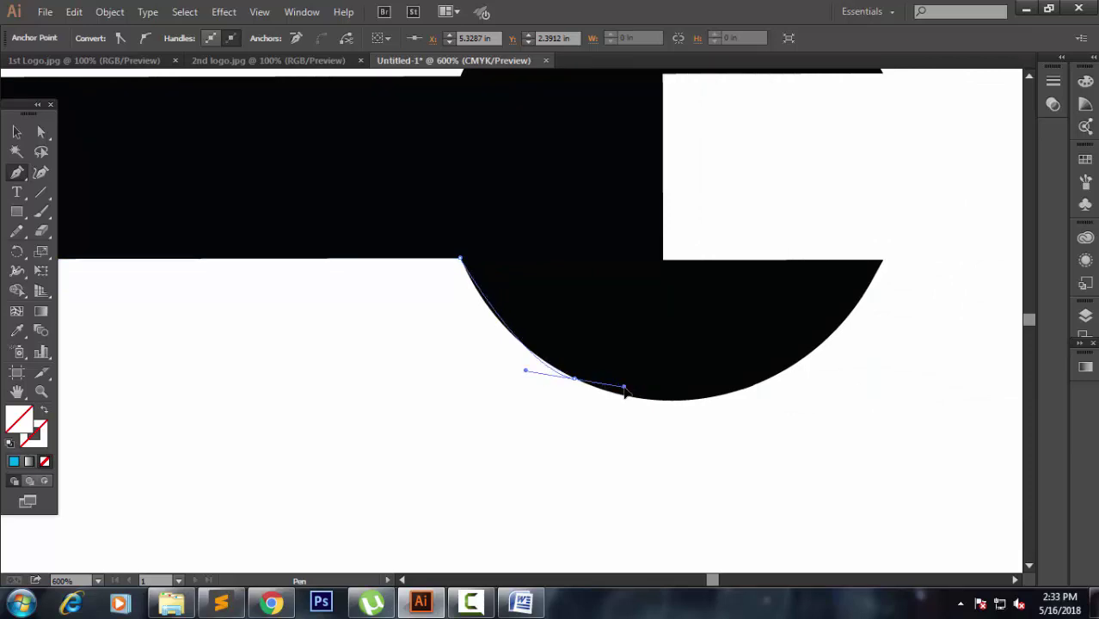
drag(641, 402, 660, 421)
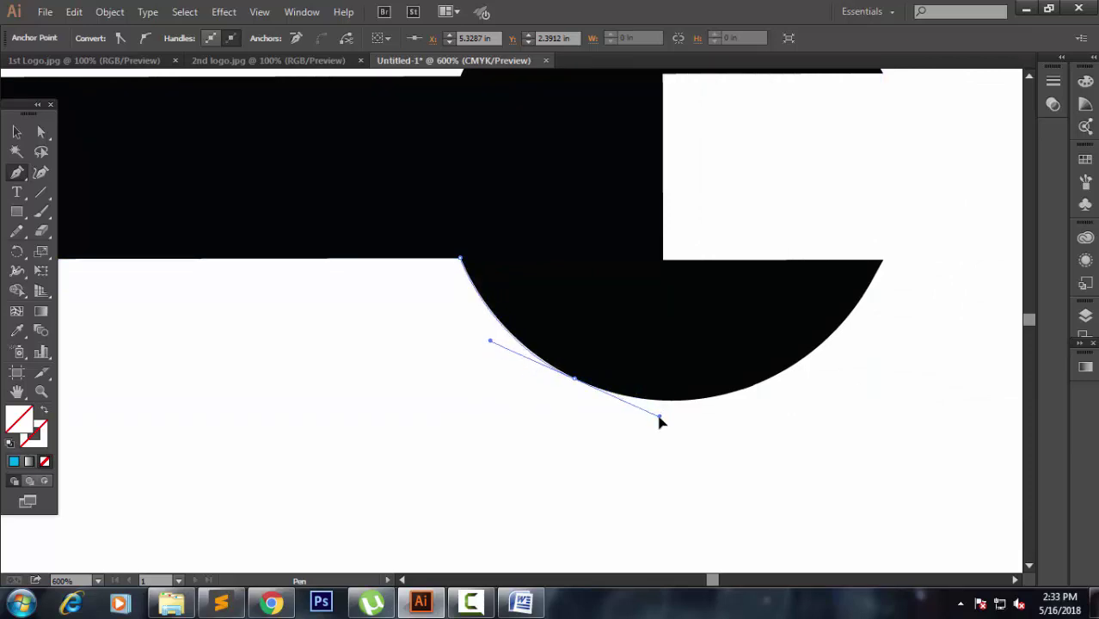
click(573, 380)
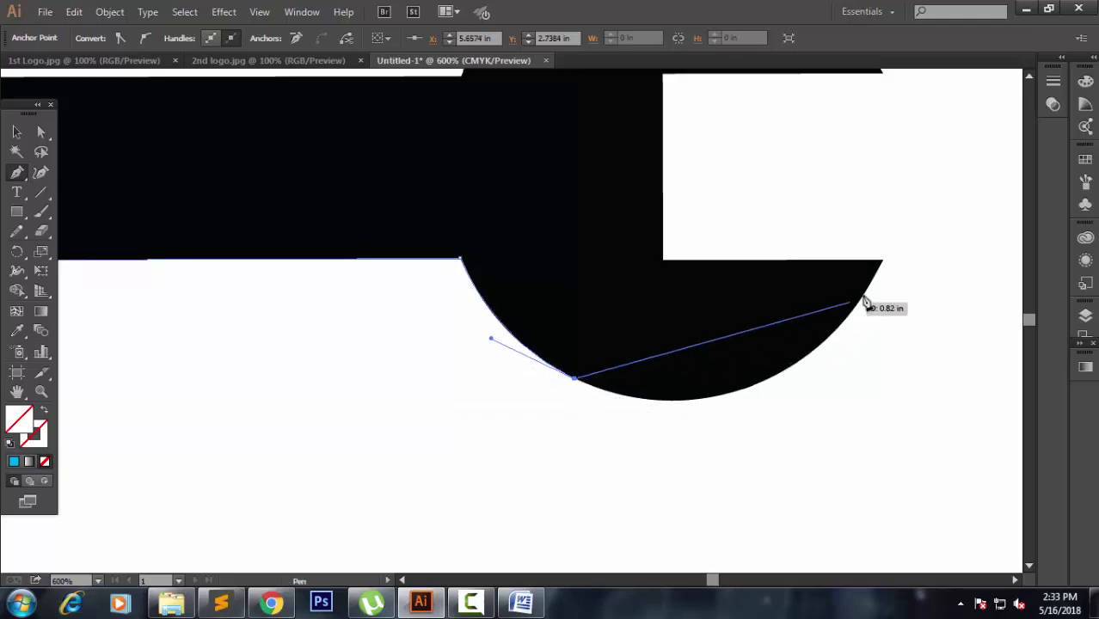
drag(883, 259, 960, 95)
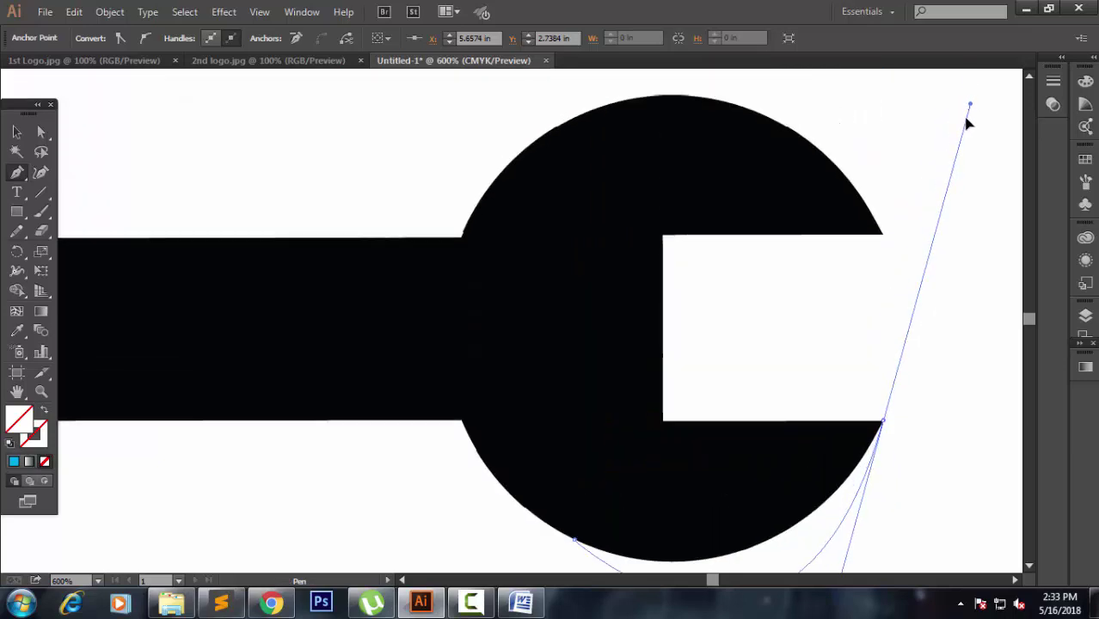
mouse_move(960, 95)
mouse_down()
mouse_move(961, 197)
mouse_move(983, 214)
mouse_move(1002, 205)
mouse_up()
Trace the right jaw opening with corners at its inner lower, inner upper and upper tip.
click(883, 421)
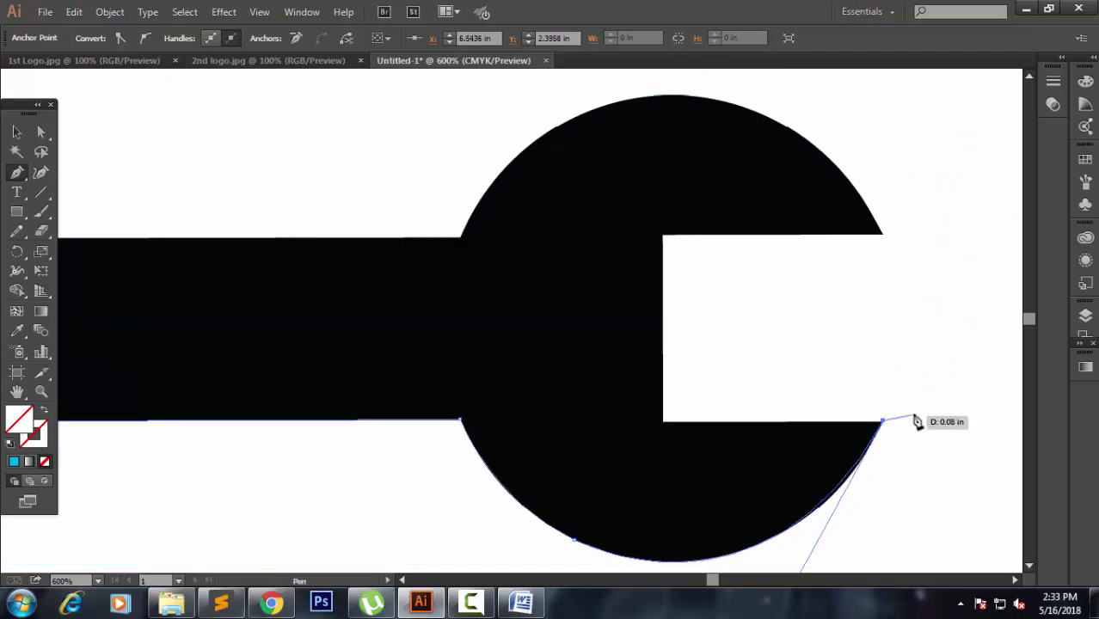
scroll(916, 422, down, 1)
scroll(917, 412, down, 2)
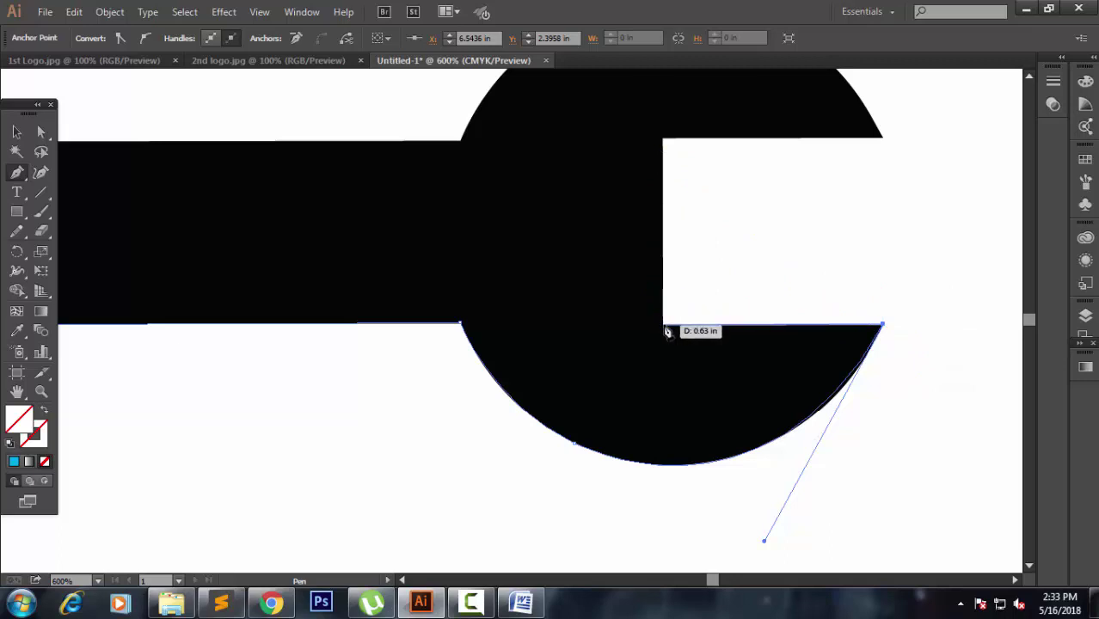
click(663, 325)
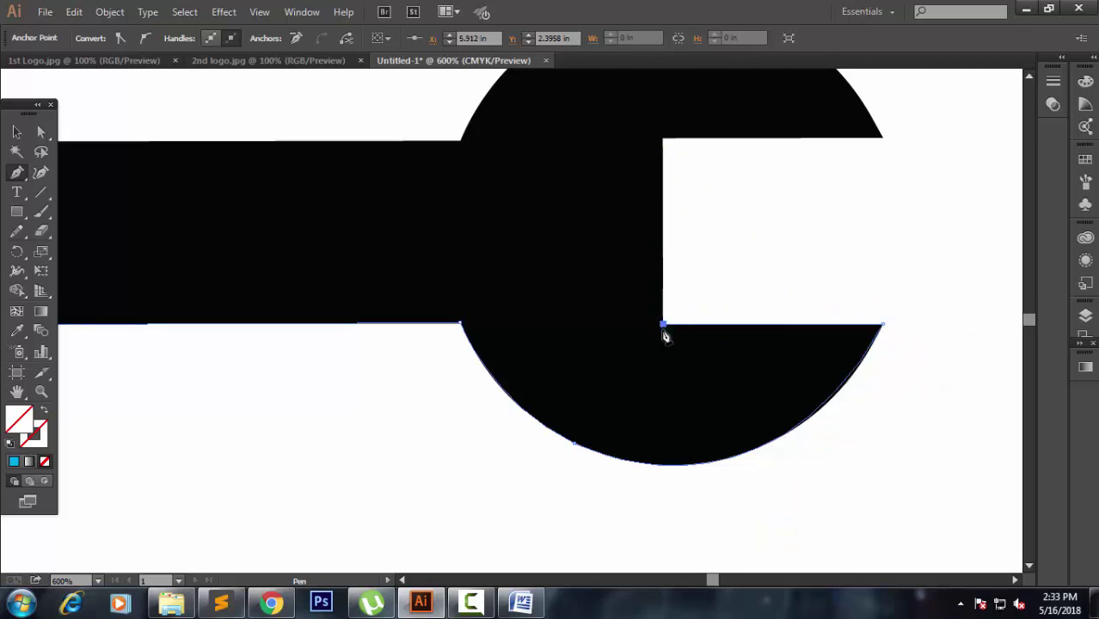
click(663, 140)
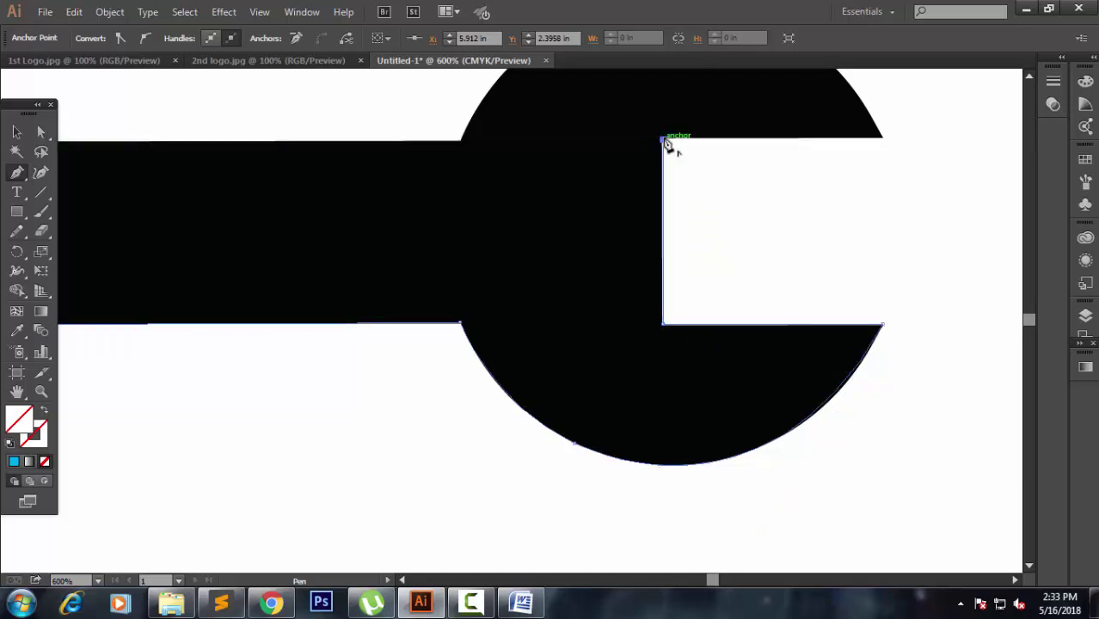
click(884, 140)
Curve the path over the right circle's top to where it meets the bar.
scroll(929, 172, up, 1)
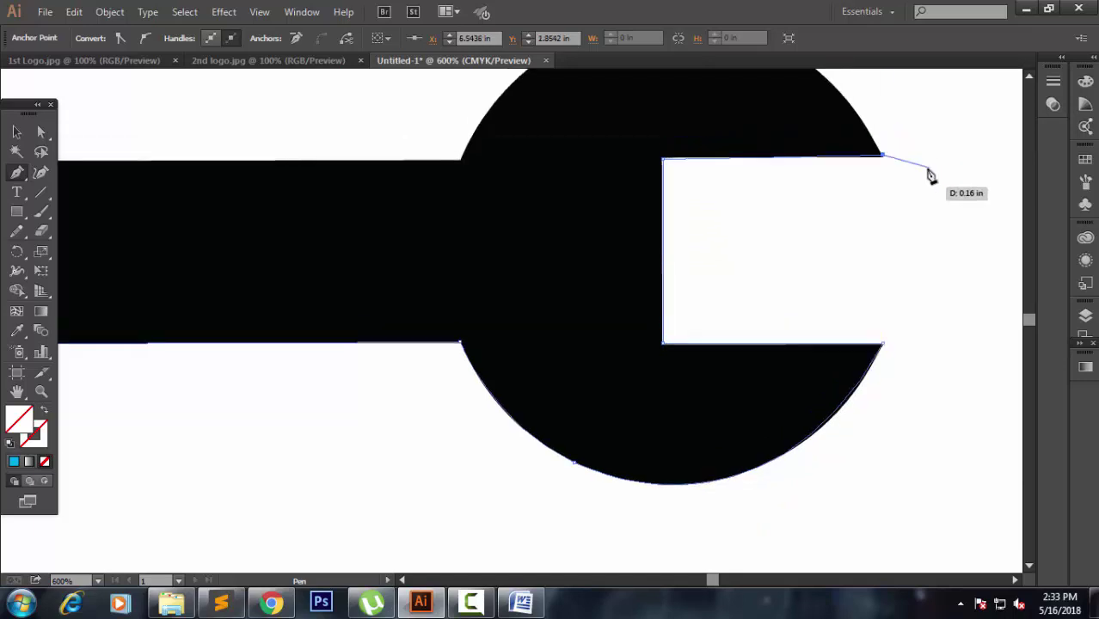
scroll(930, 176, up, 2)
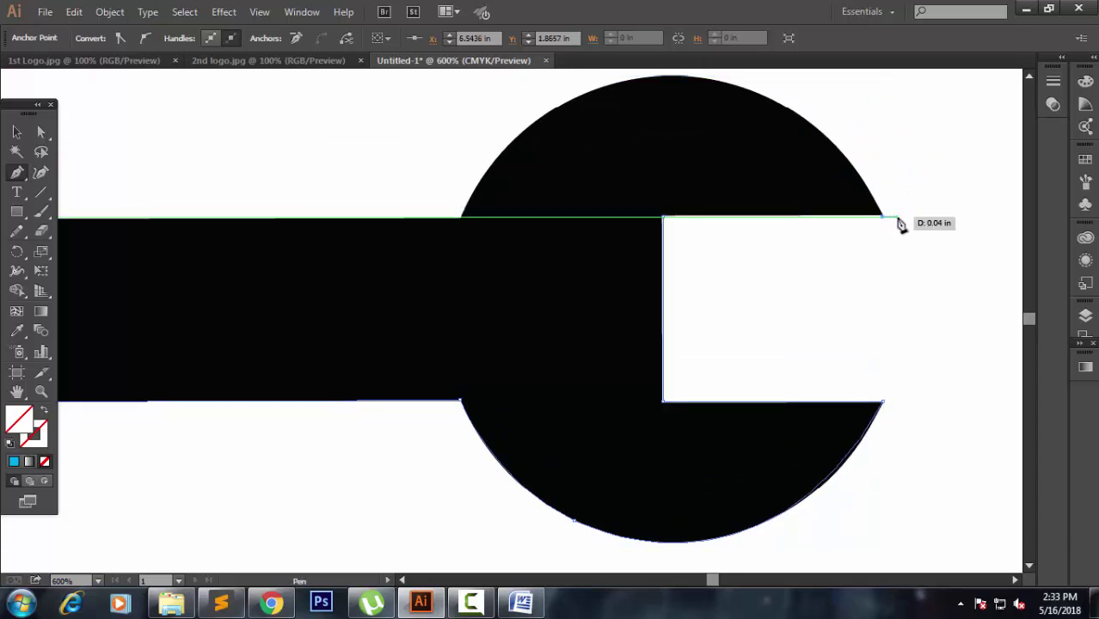
scroll(901, 221, up, 2)
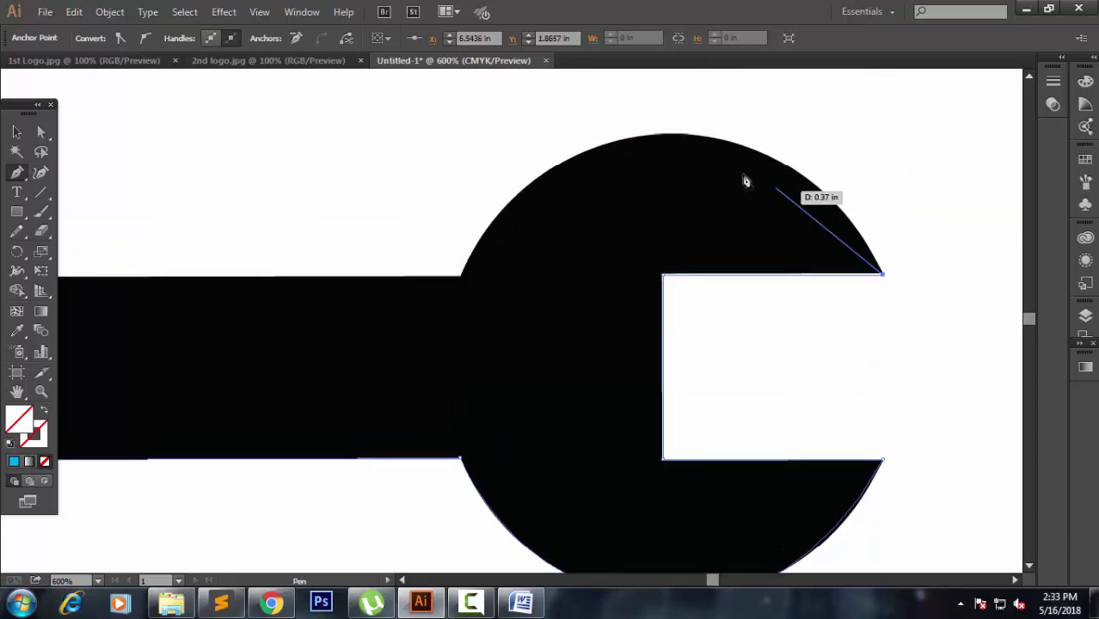
click(701, 135)
drag(700, 135, 558, 111)
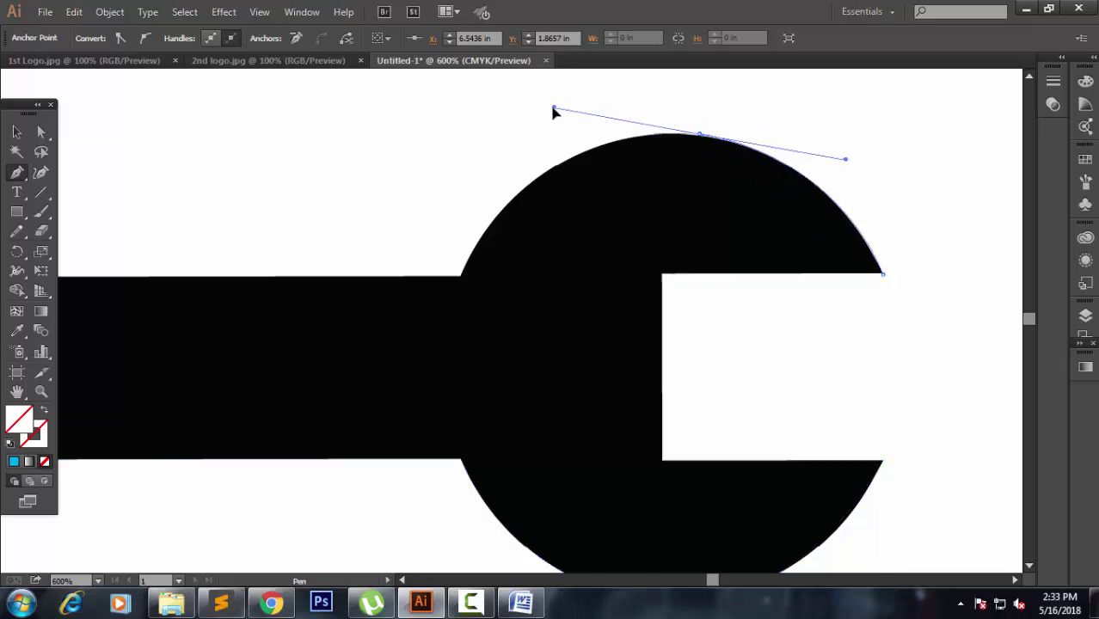
drag(554, 112, 553, 109)
click(700, 136)
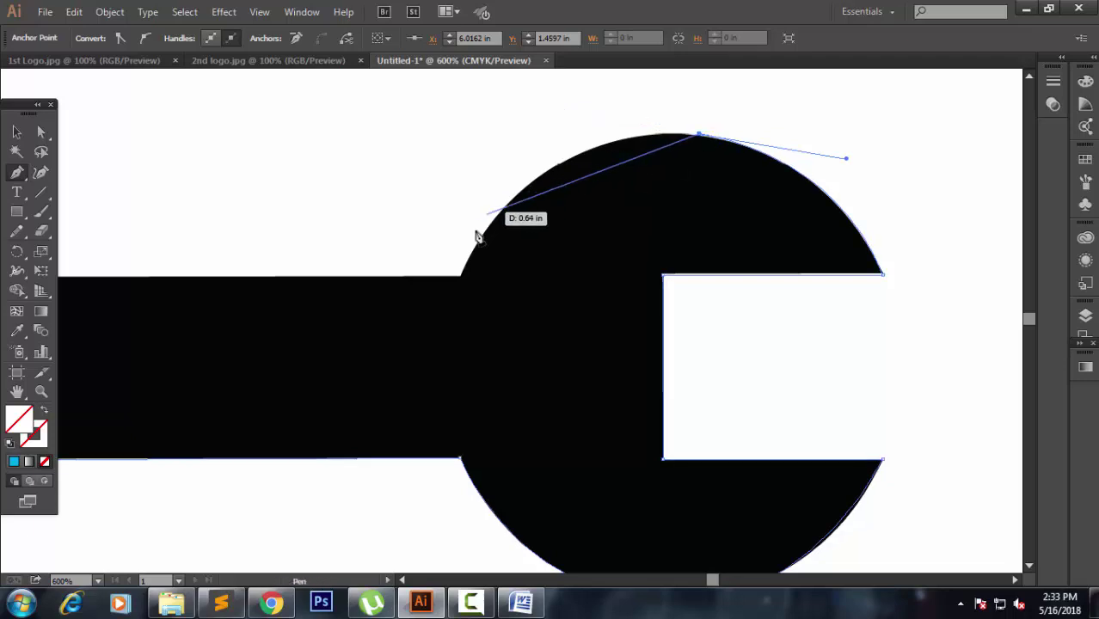
mouse_move(462, 276)
mouse_down()
mouse_move(419, 436)
mouse_move(405, 434)
mouse_up()
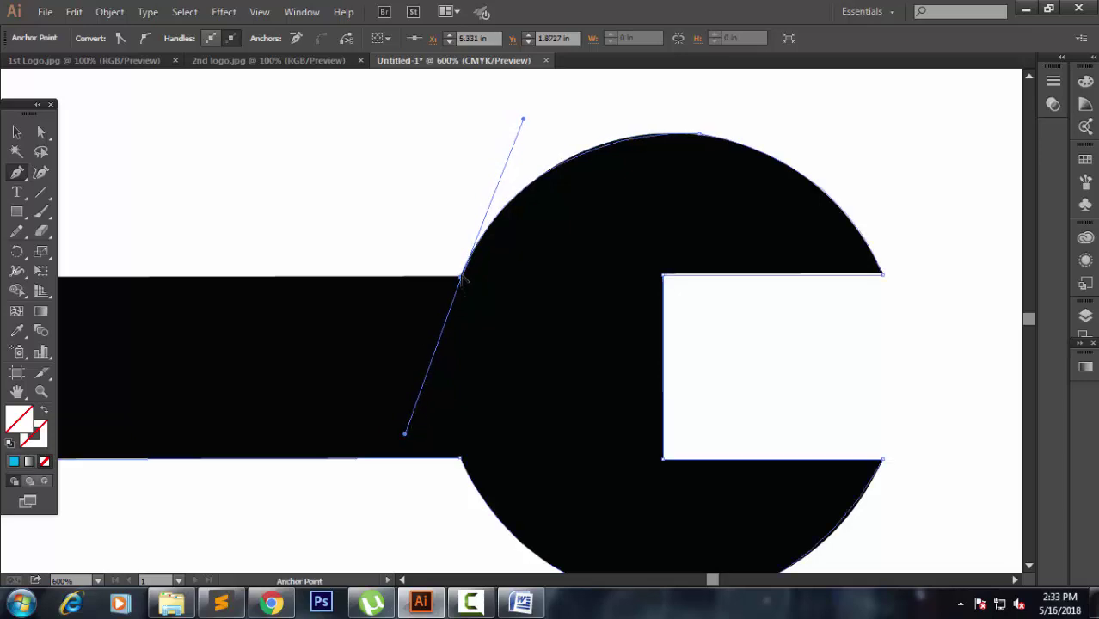
Follow the bar to the left circle, arc over its top, and close the path at the start.
drag(468, 291, 817, 255)
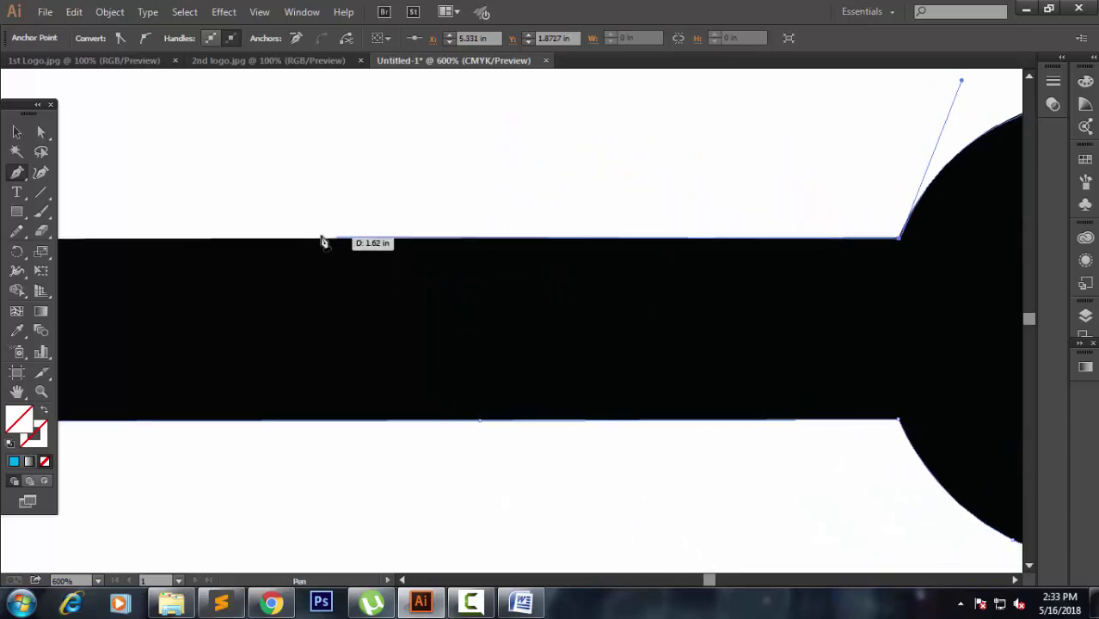
drag(258, 294, 507, 278)
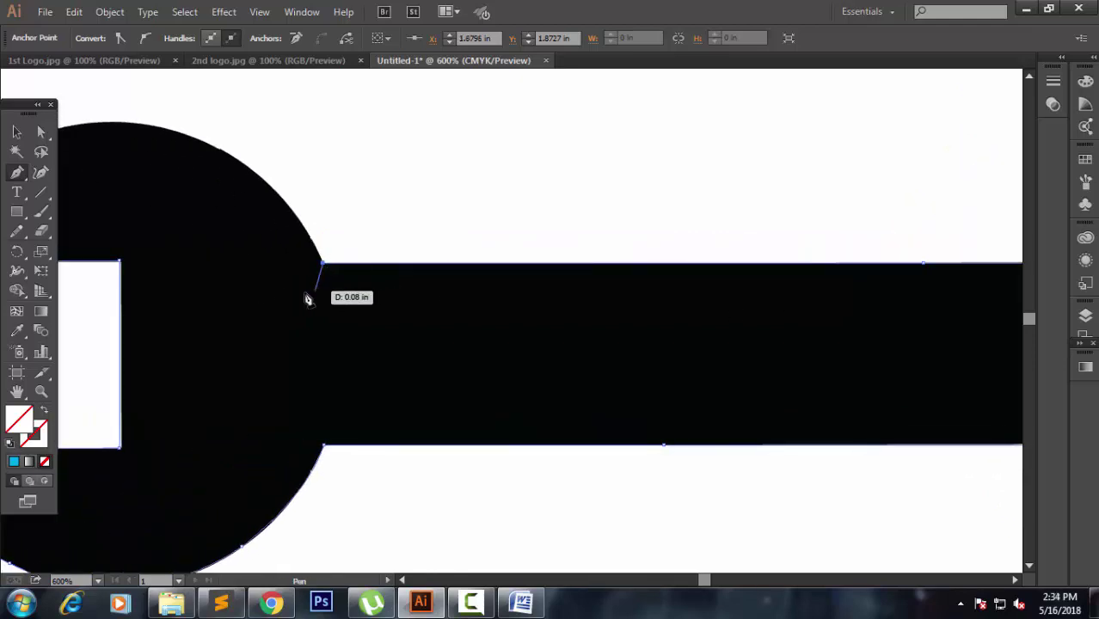
drag(369, 308, 708, 410)
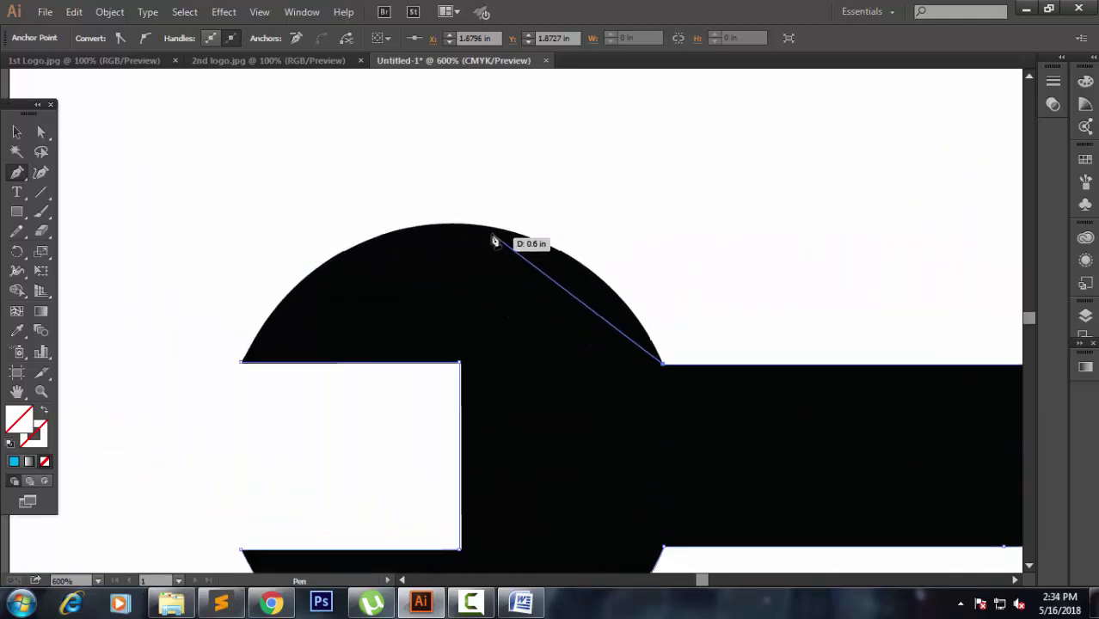
drag(480, 227, 367, 224)
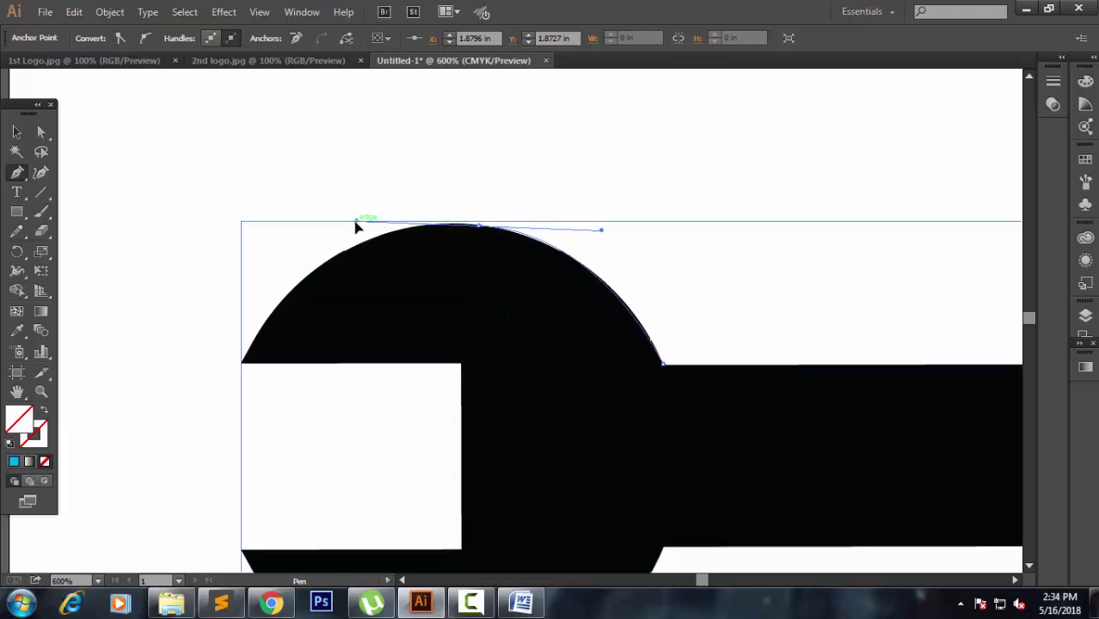
drag(356, 221, 355, 221)
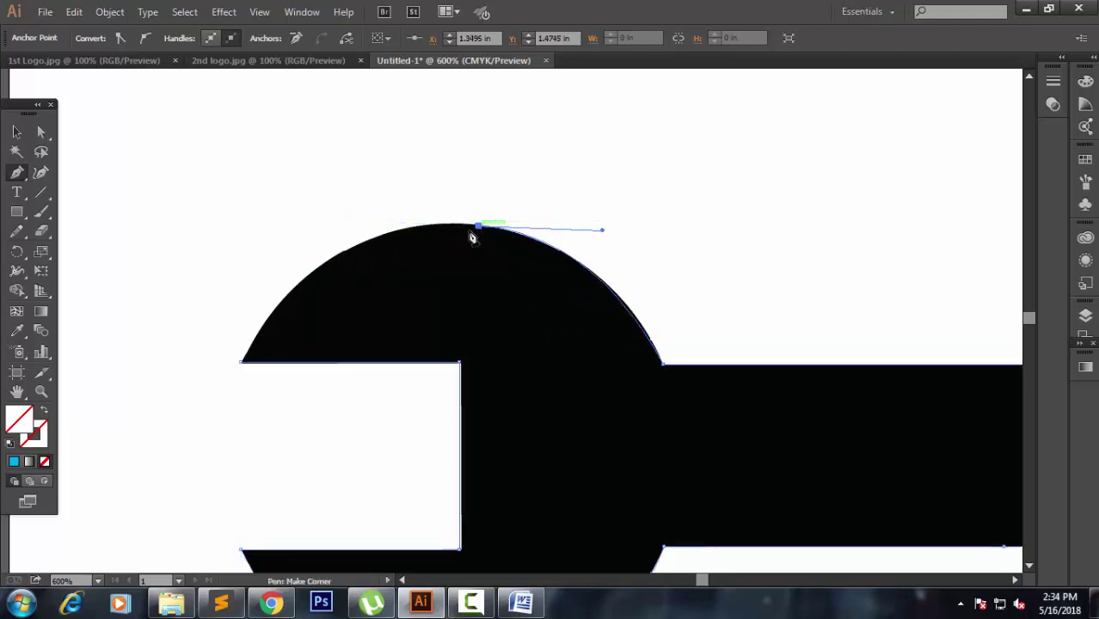
click(243, 360)
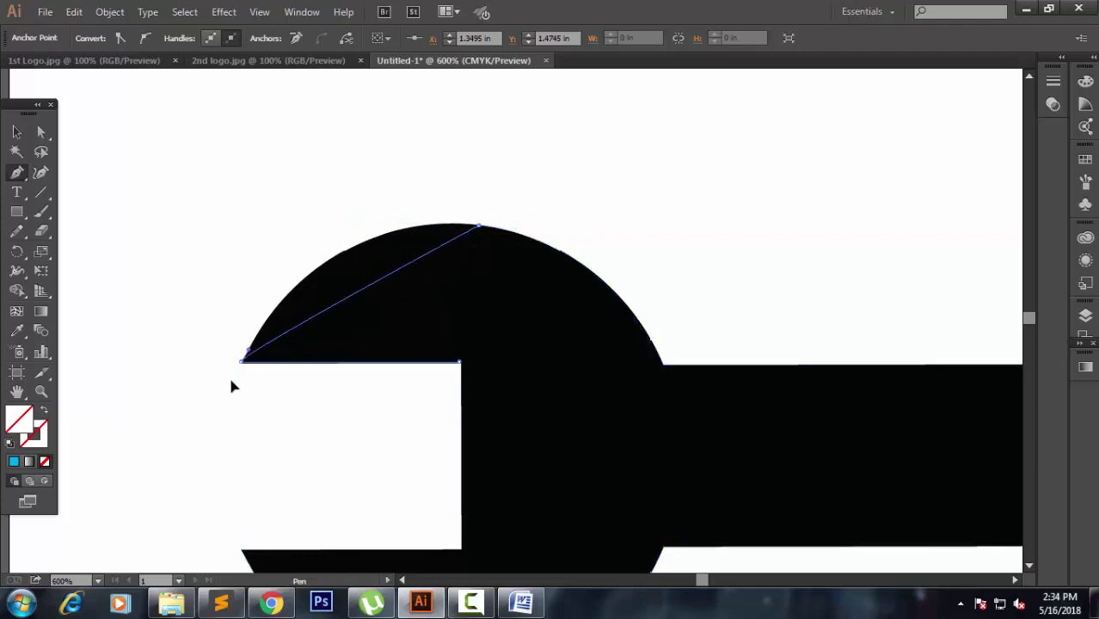
drag(231, 381, 170, 529)
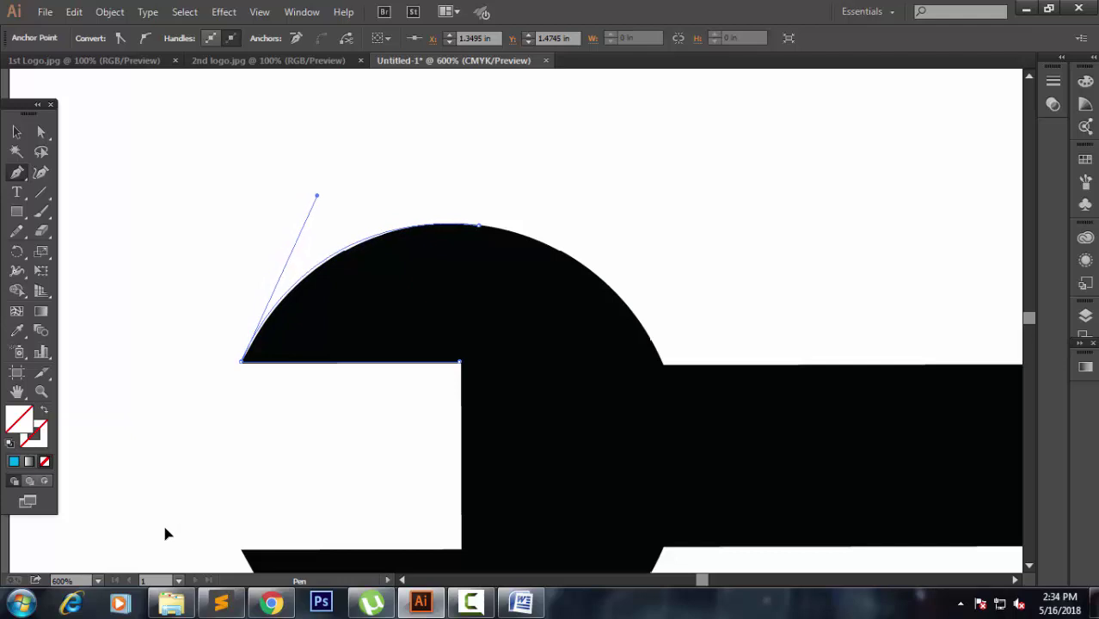
drag(163, 533, 176, 528)
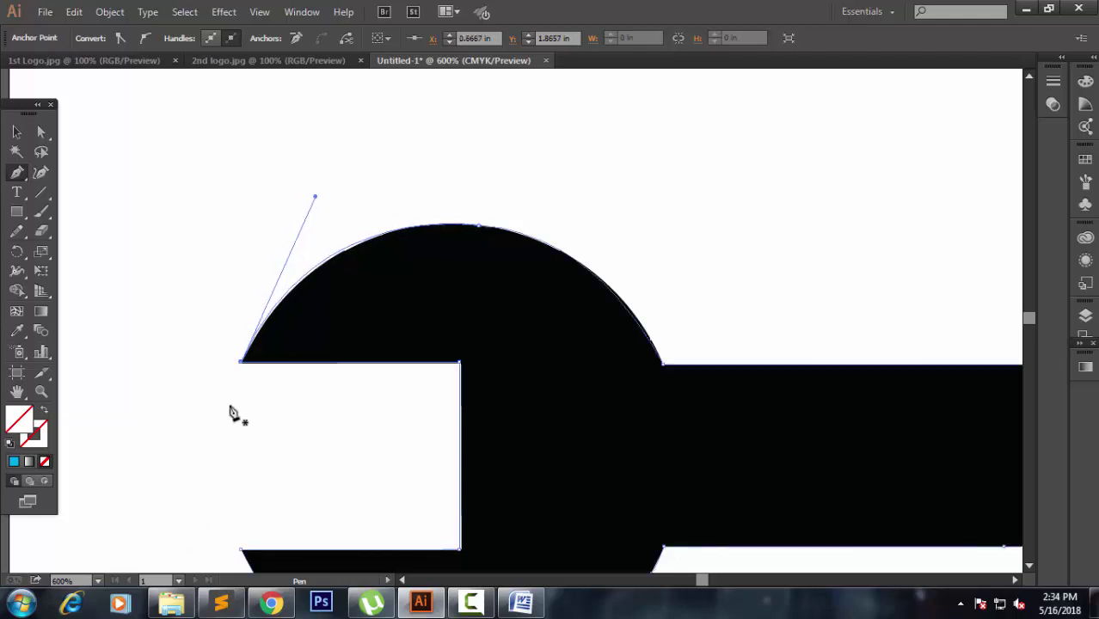
click(16, 131)
Move the traced outline off the black wrench image and delete that image.
scroll(414, 268, down, 3)
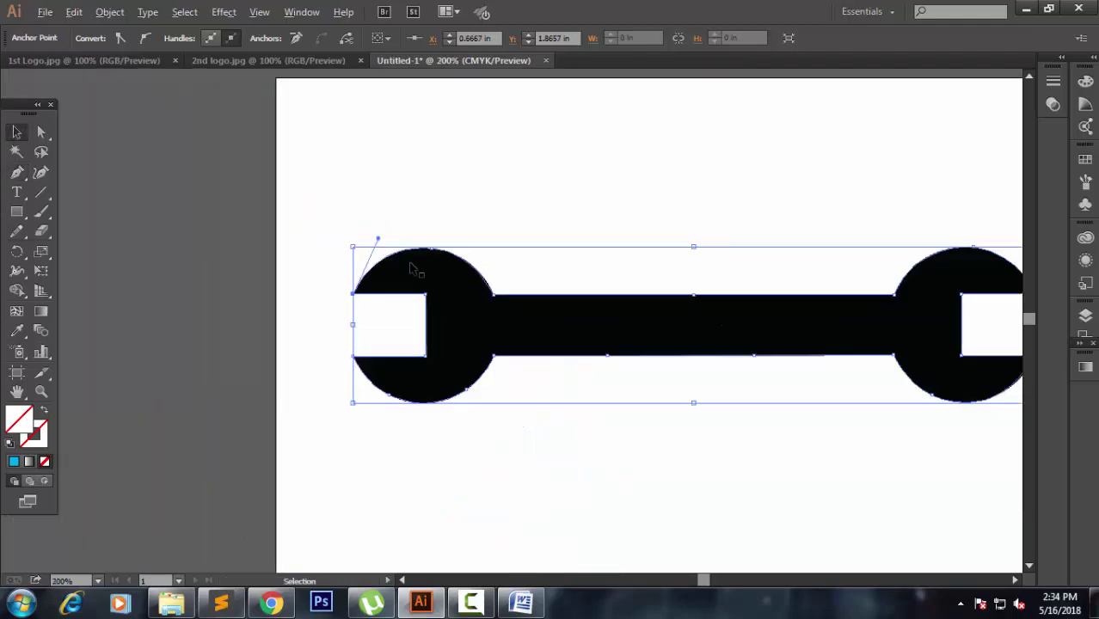
scroll(413, 270, down, 1)
click(468, 606)
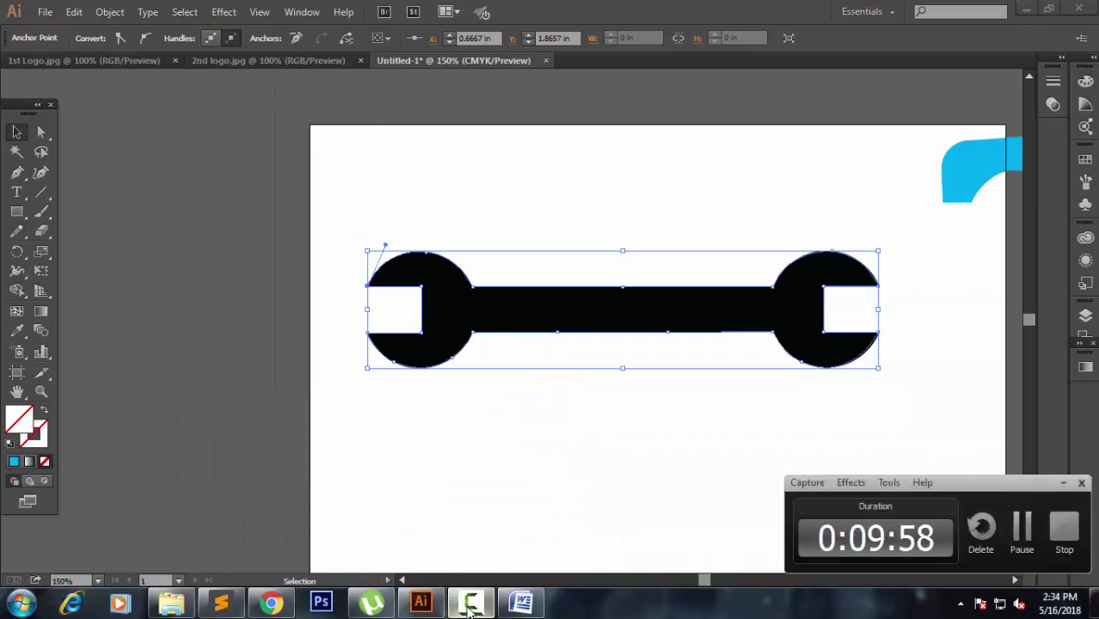
click(468, 607)
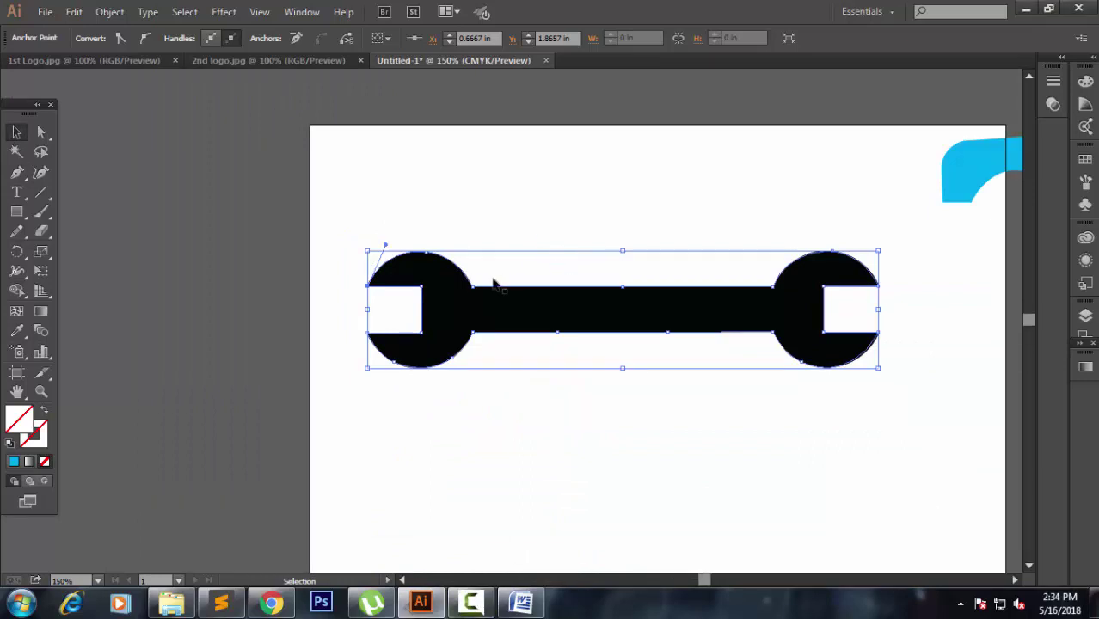
drag(479, 287, 566, 180)
click(633, 336)
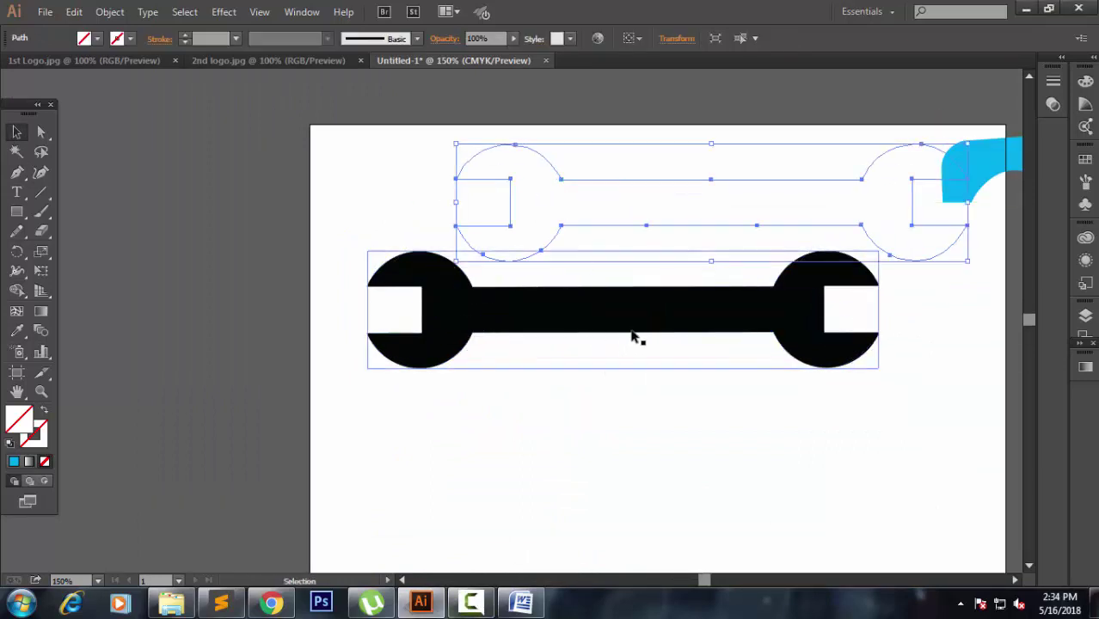
key(Delete)
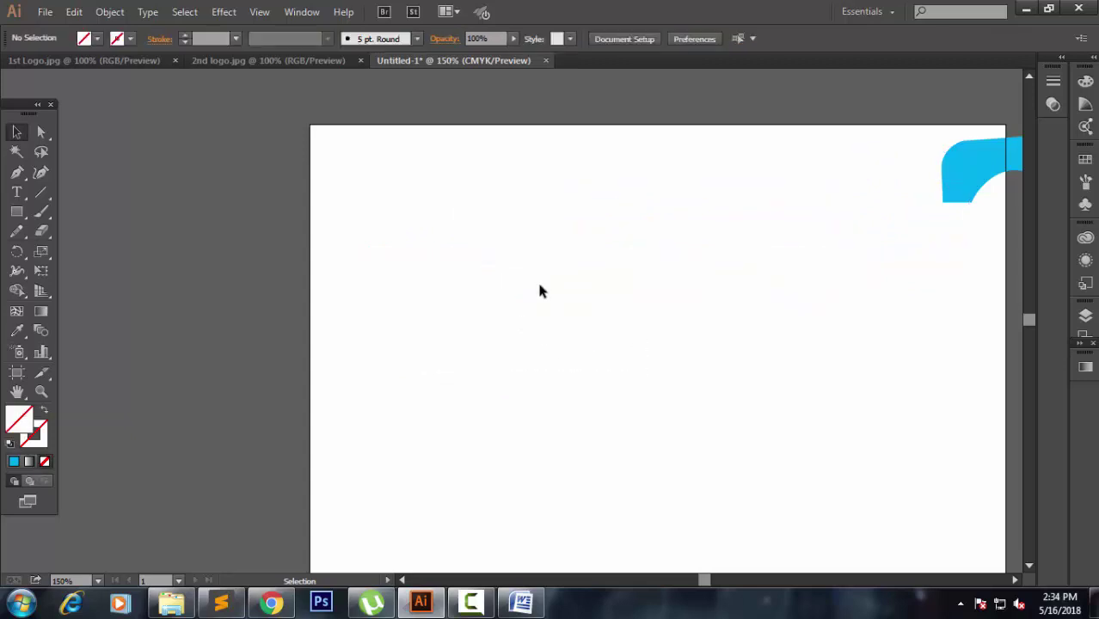
Reposition the traced wrench outline to the middle of the page below the car.
drag(526, 184, 628, 277)
drag(644, 209, 555, 365)
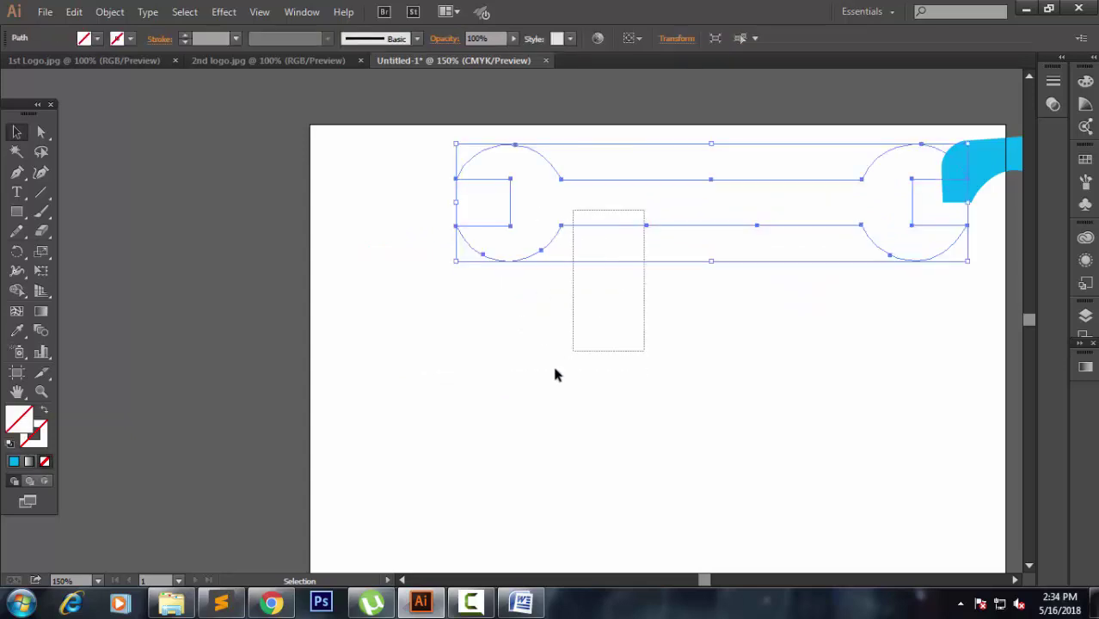
click(686, 415)
mouse_move(650, 239)
mouse_down()
mouse_move(596, 206)
mouse_move(555, 374)
mouse_up()
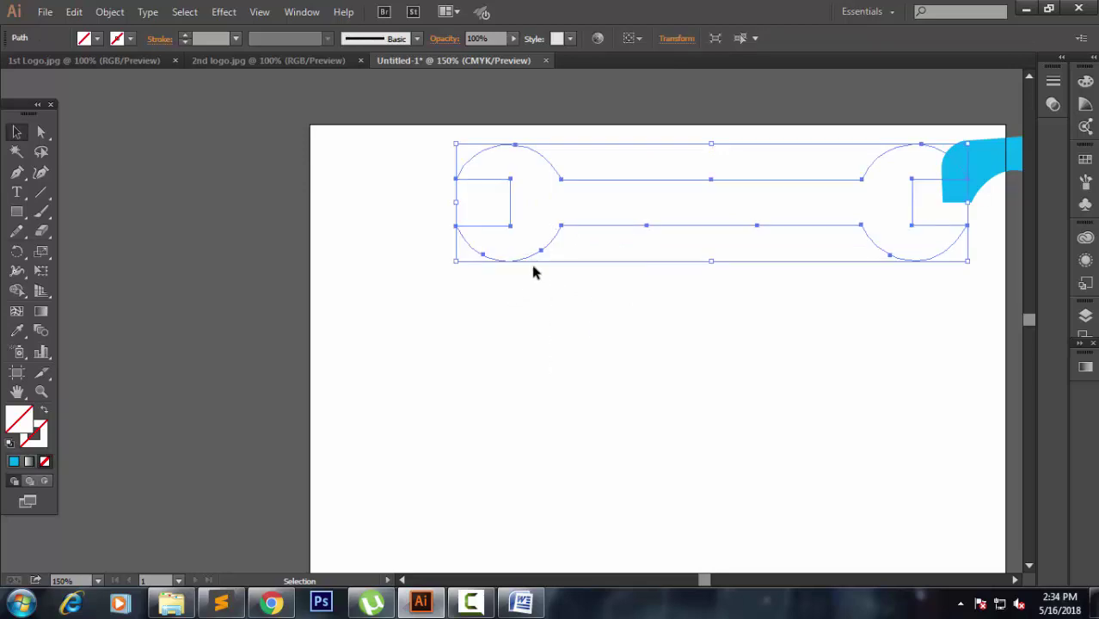
drag(531, 259, 472, 425)
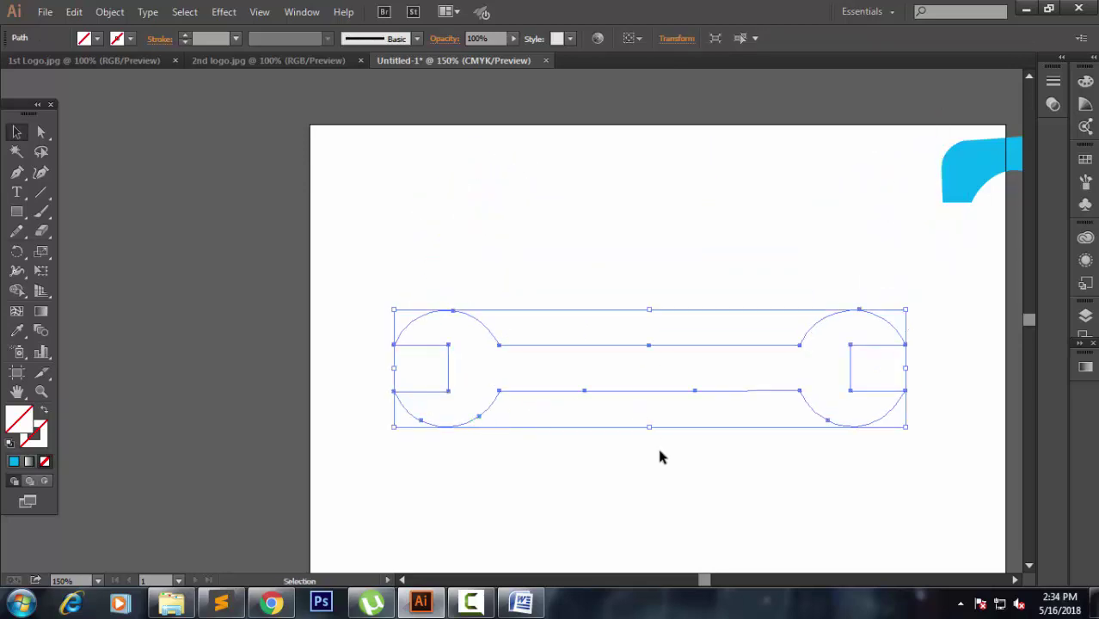
Fill the wrench red from the swatches, then darken it to #a5020e in the Color Picker.
click(98, 39)
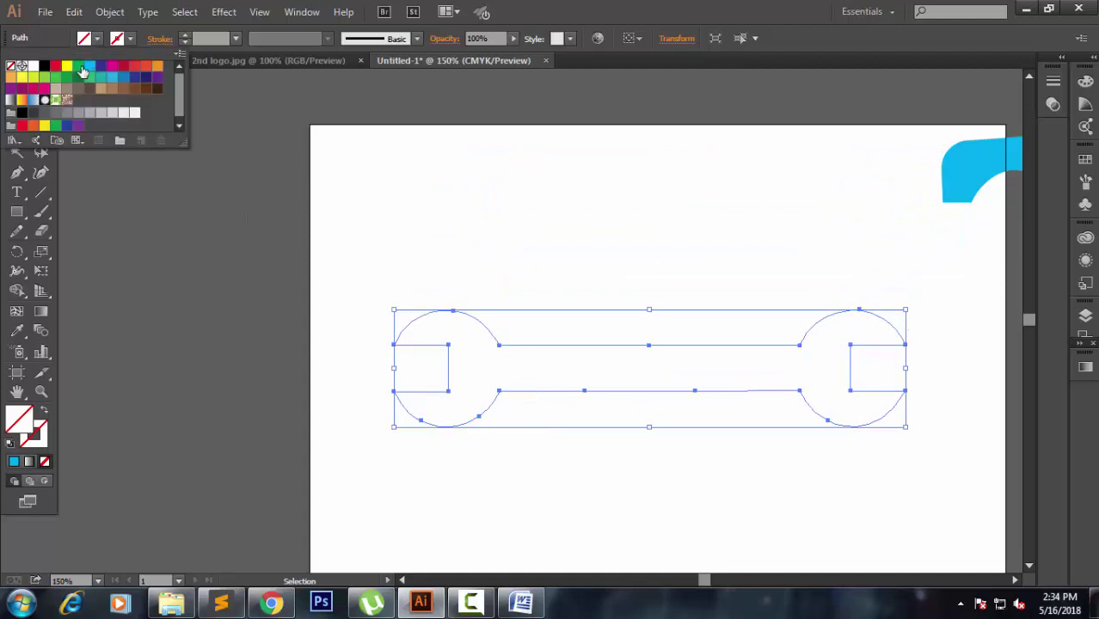
click(56, 67)
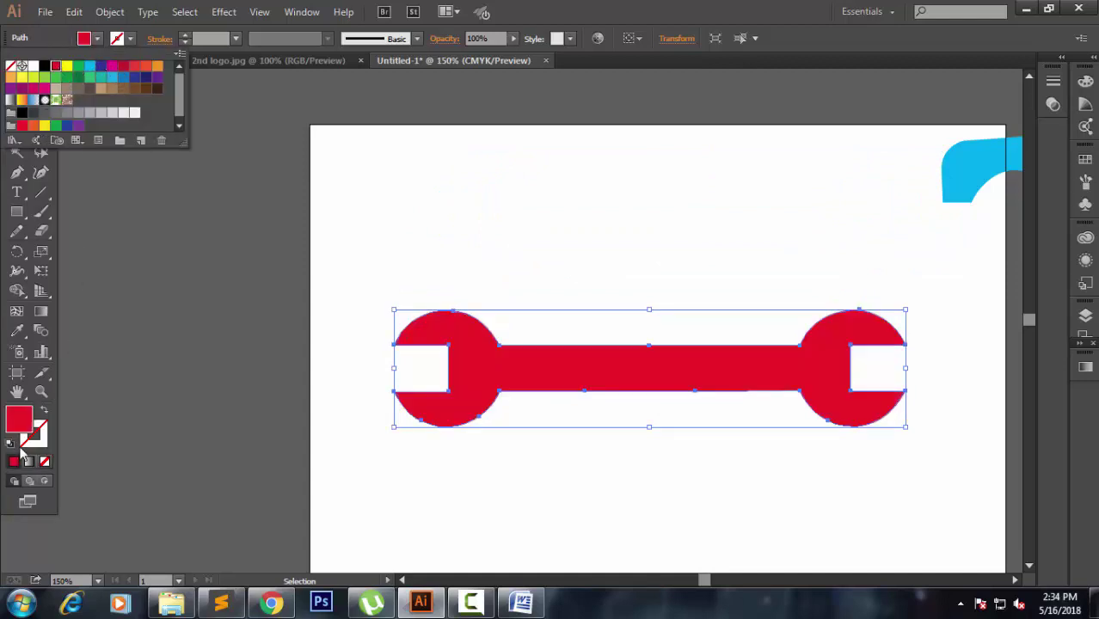
double_click(26, 423)
click(681, 421)
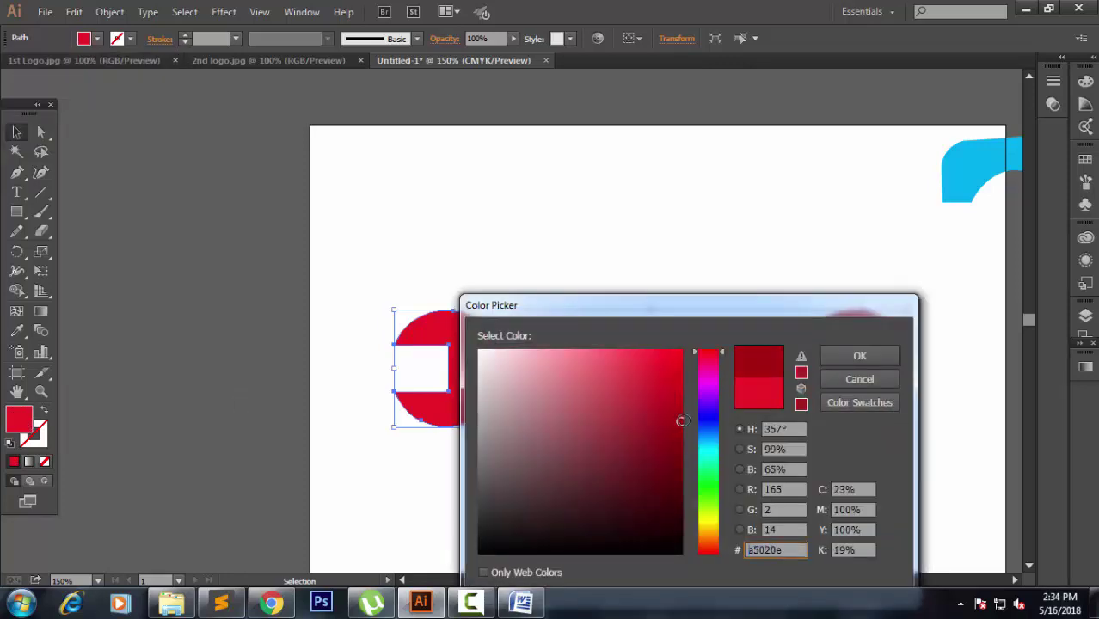
click(829, 355)
click(696, 247)
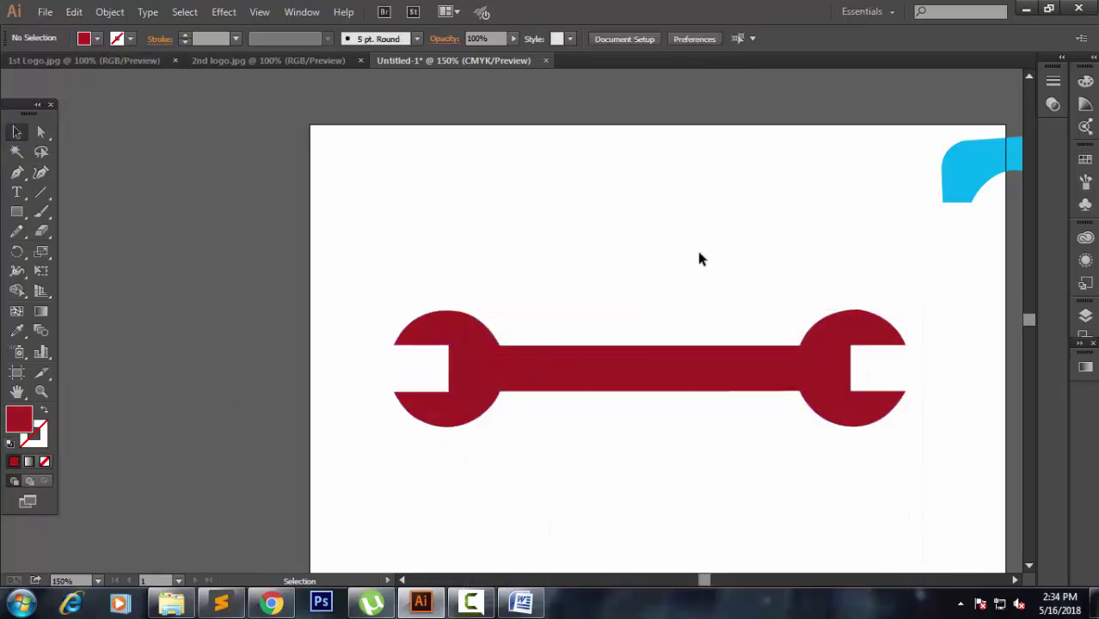
key(ctrl+minus)
key(ctrl+plus)
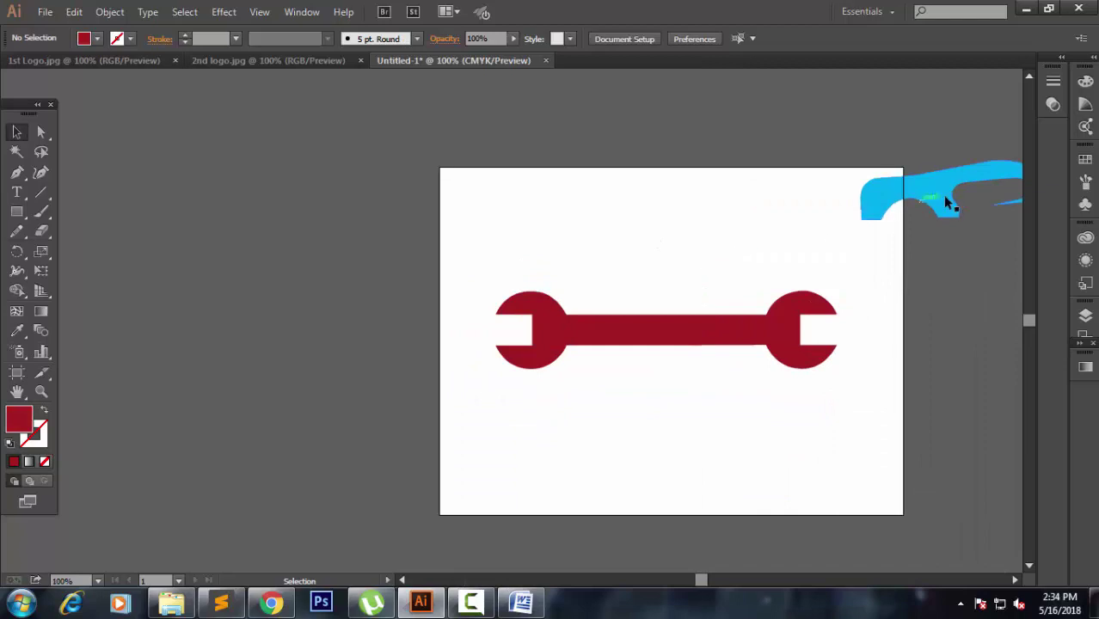
Move the cyan car down onto the dark red wrench.
drag(942, 195, 612, 269)
click(670, 394)
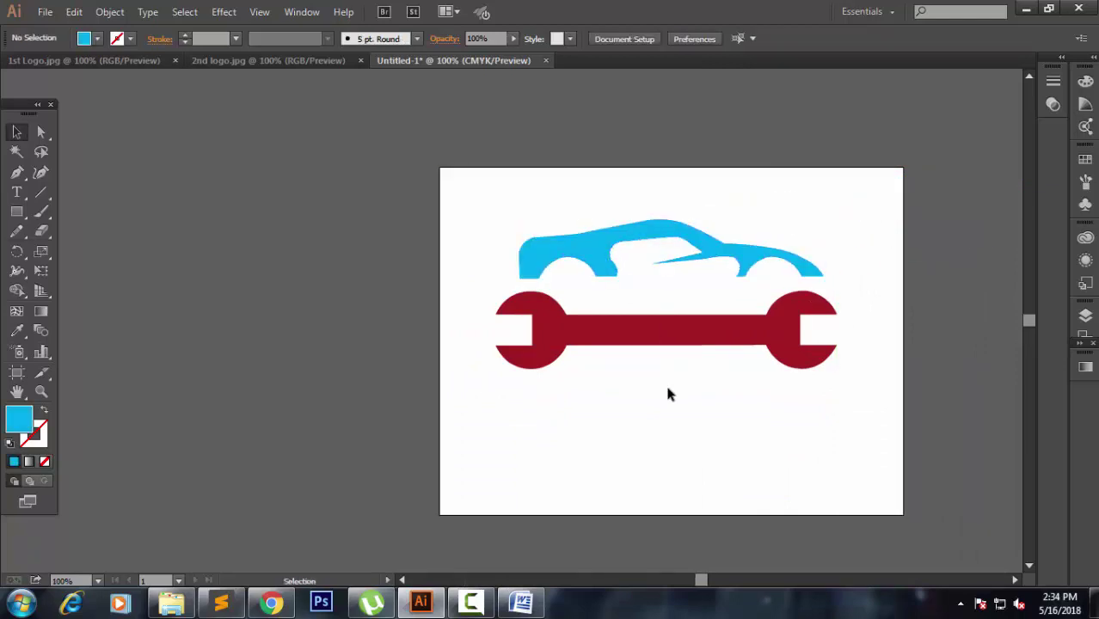
key(ctrl+plus)
drag(651, 168, 590, 191)
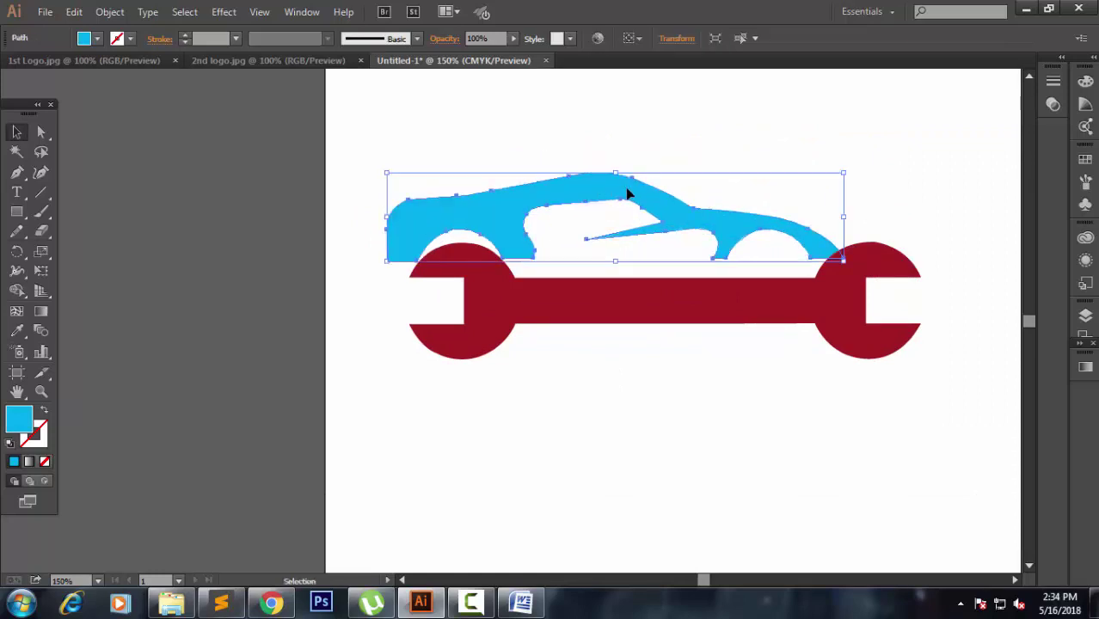
Shrink the wrench and nudge the car so its wheel arches line up with the wrench ends.
click(842, 275)
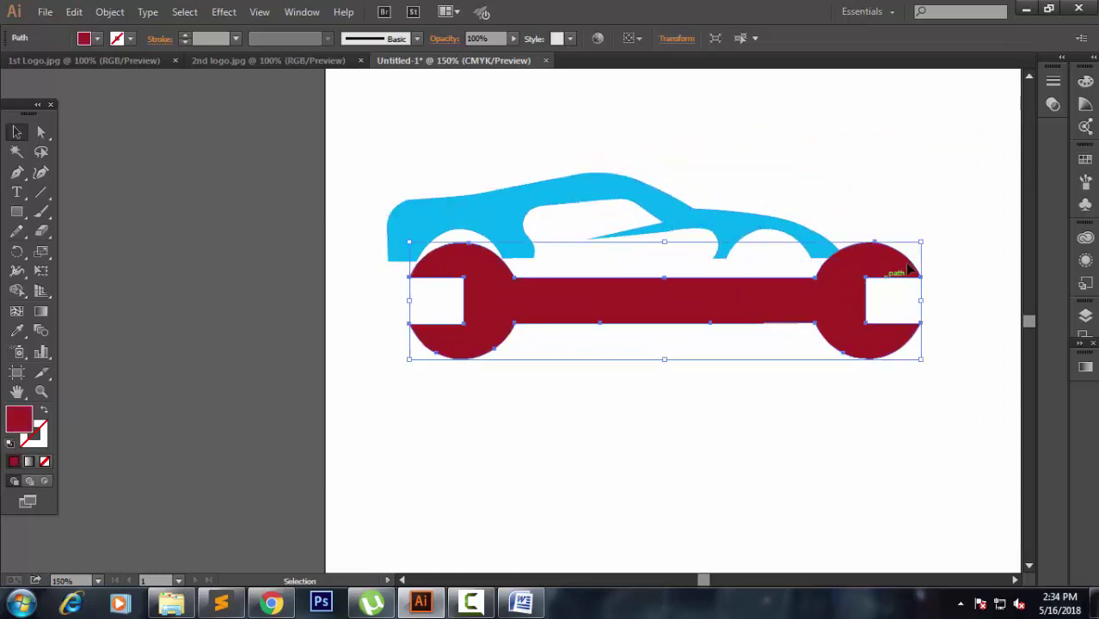
drag(922, 241, 881, 268)
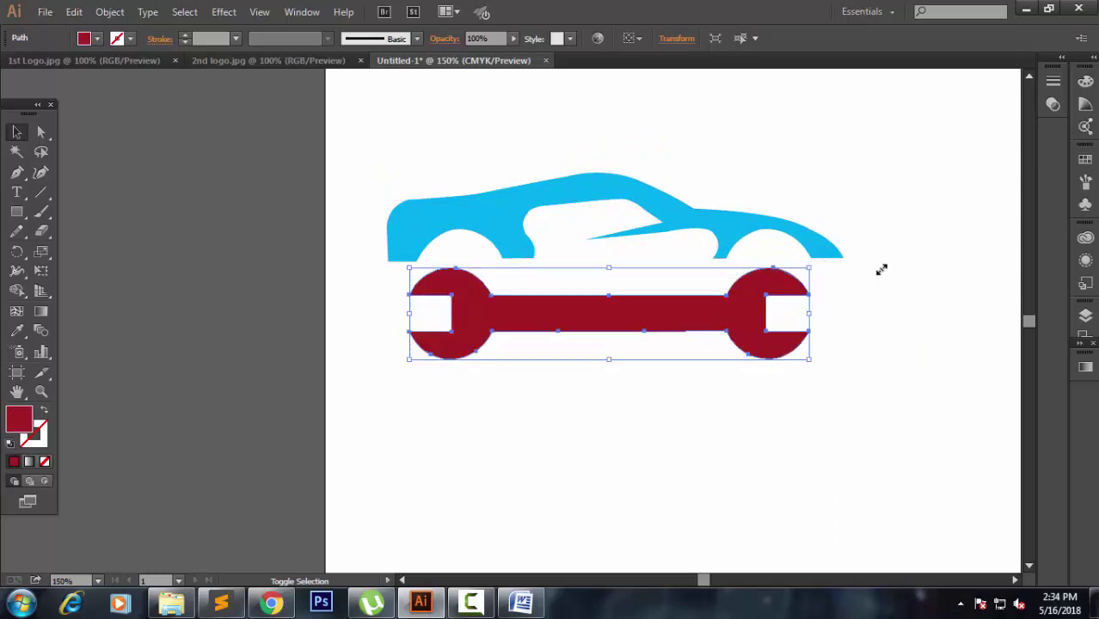
click(881, 261)
drag(816, 248, 818, 270)
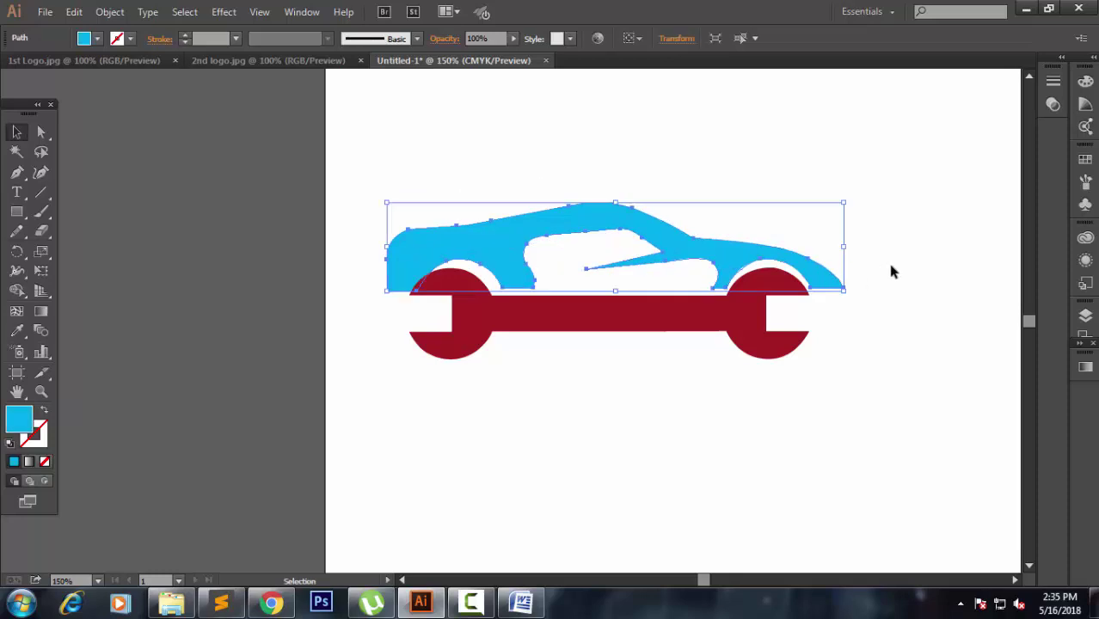
key(Left)
key(Left)
key(Left)
key(Left)
key(Left)
key(Left)
key(Left)
key(Left)
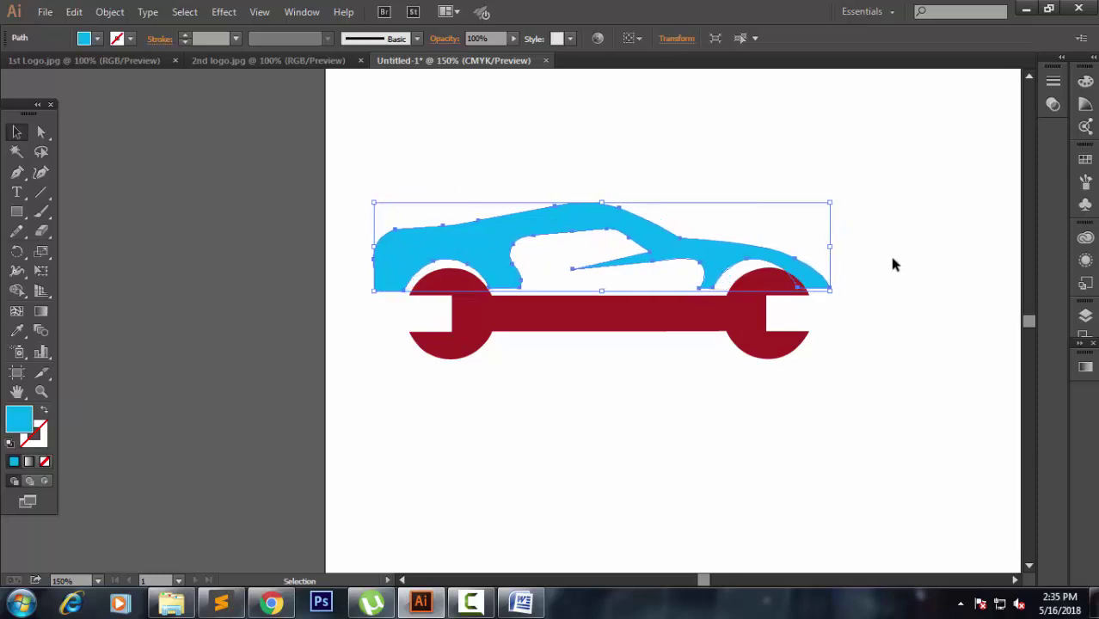
key(Right)
key(Right)
key(Right)
key(Right)
key(Down)
key(Down)
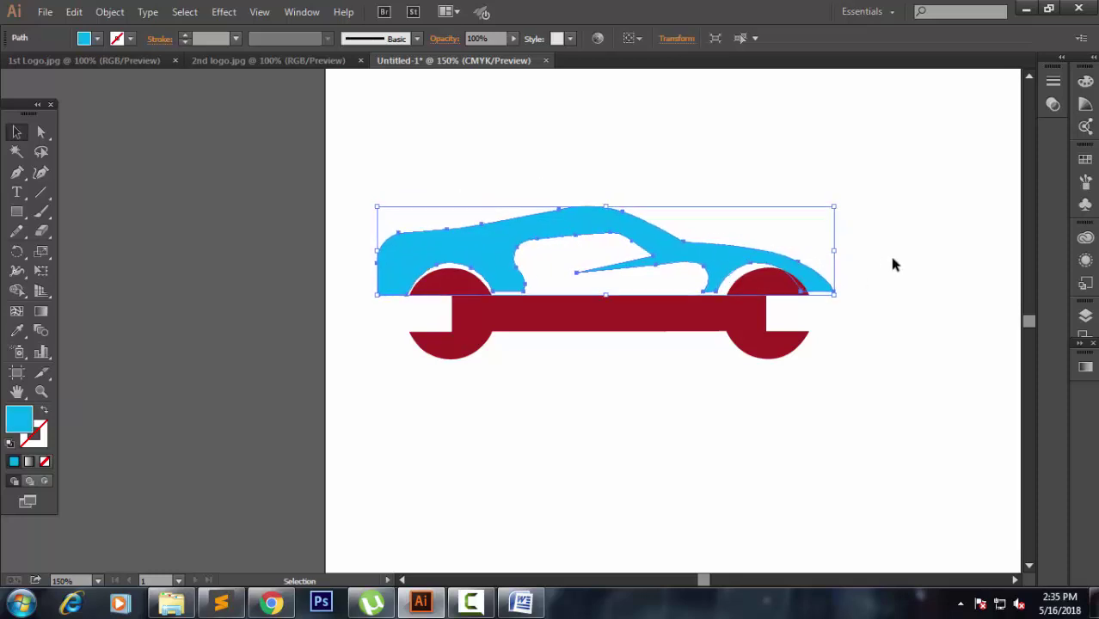
key(Down)
key(Down)
key(Left)
key(Left)
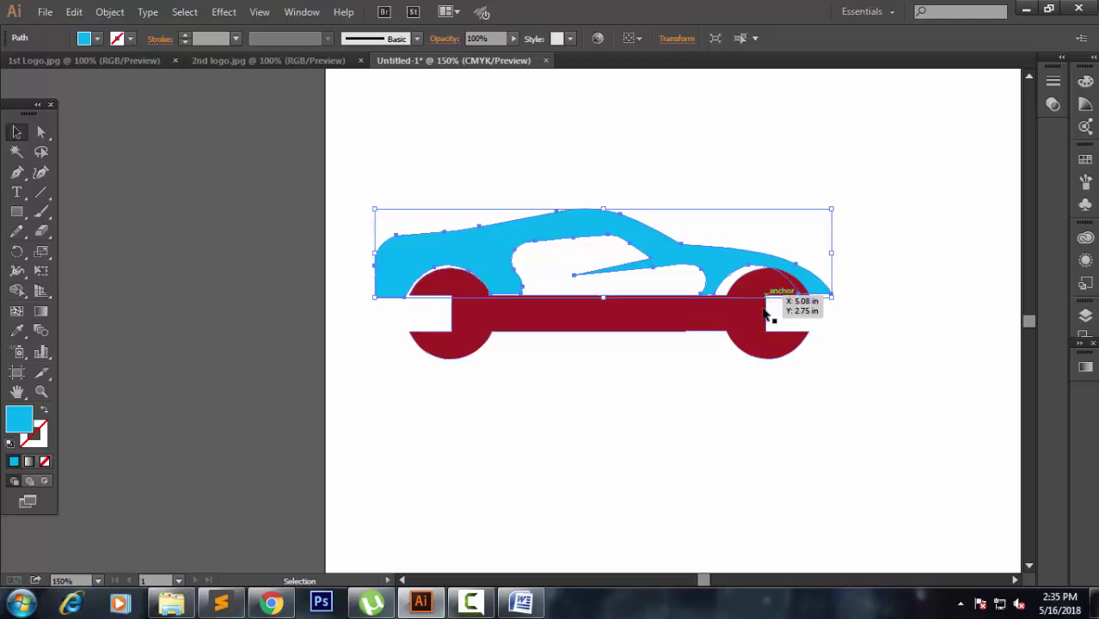
Shrink the wrench slightly to about 4.53 × 1.04 in and nudge it down into the arches.
click(770, 320)
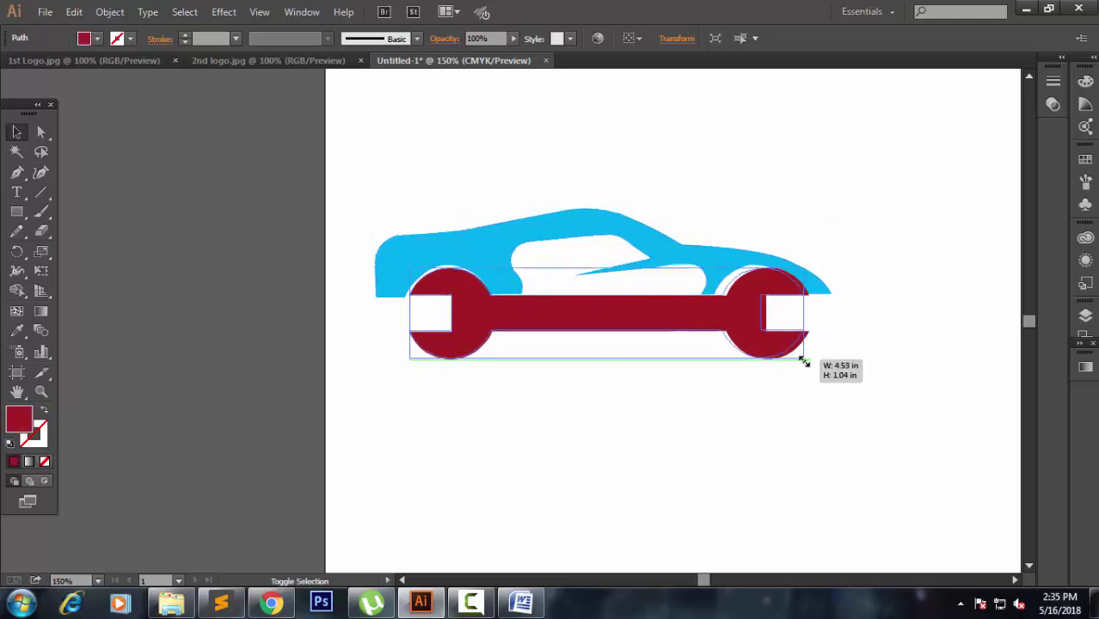
drag(807, 362, 798, 357)
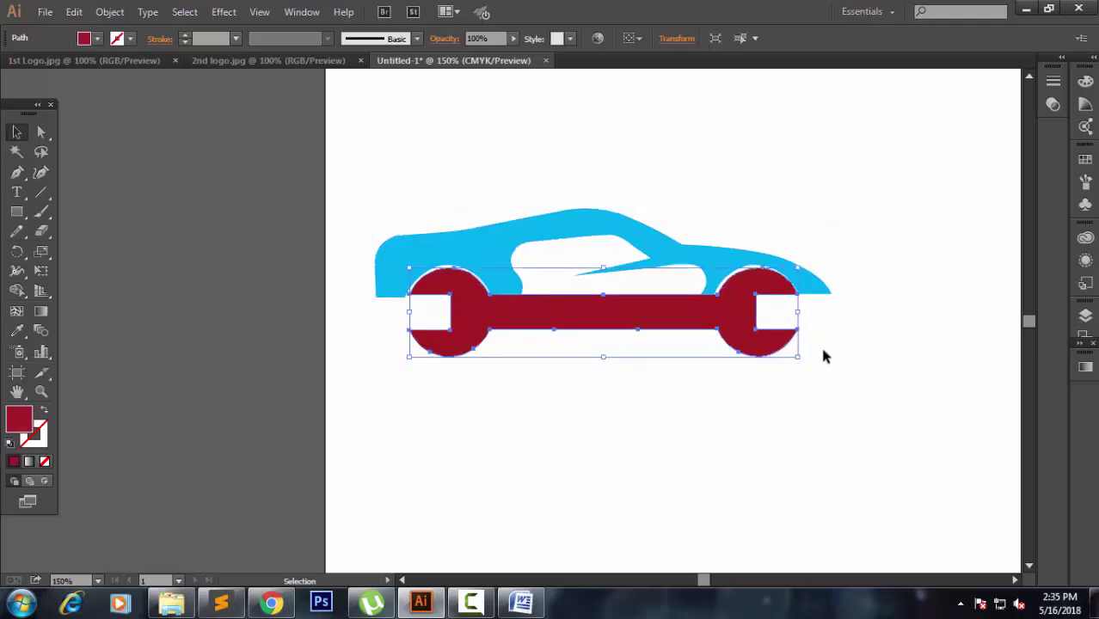
key(Down)
key(Down)
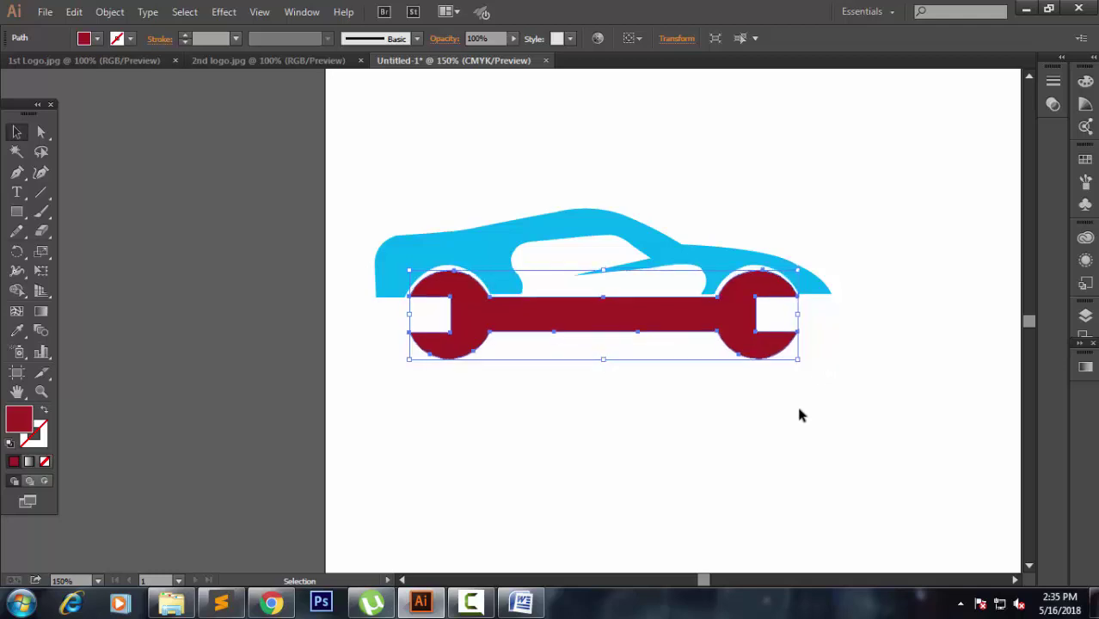
click(797, 402)
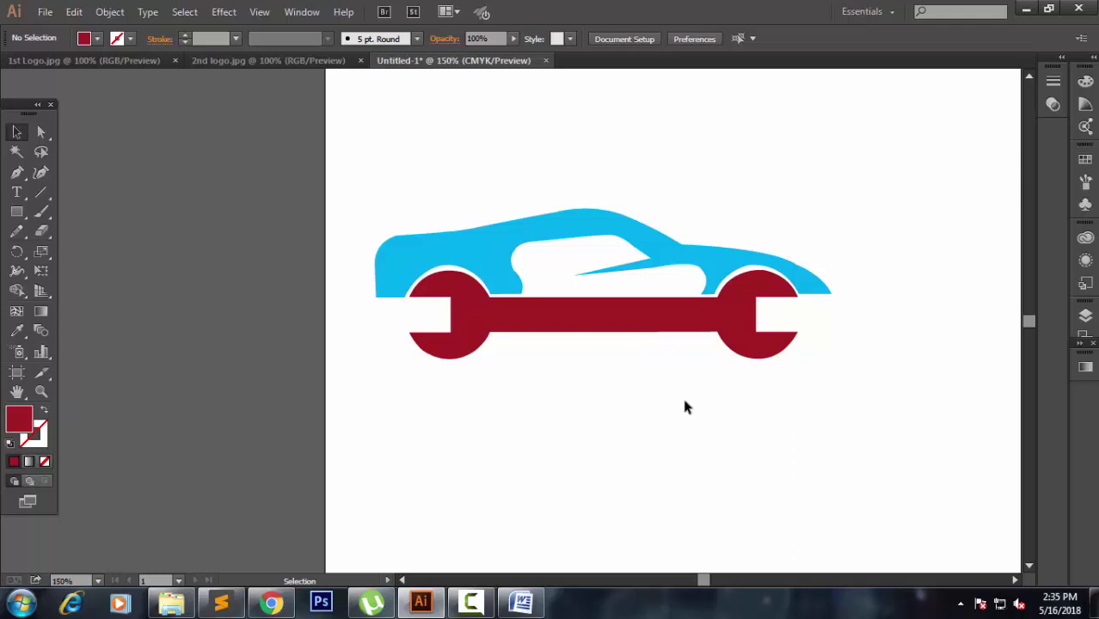
Drag the car outline's anchor at the front wheel arch to meet the wrench.
scroll(687, 402, up, 1)
scroll(690, 401, up, 1)
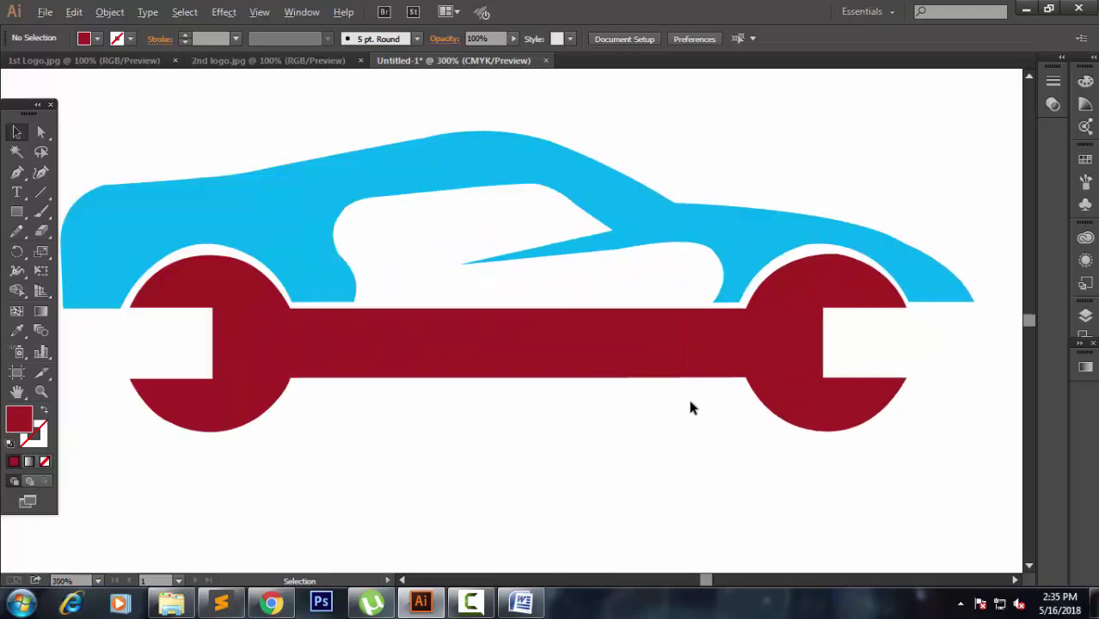
drag(691, 408, 483, 322)
click(221, 78)
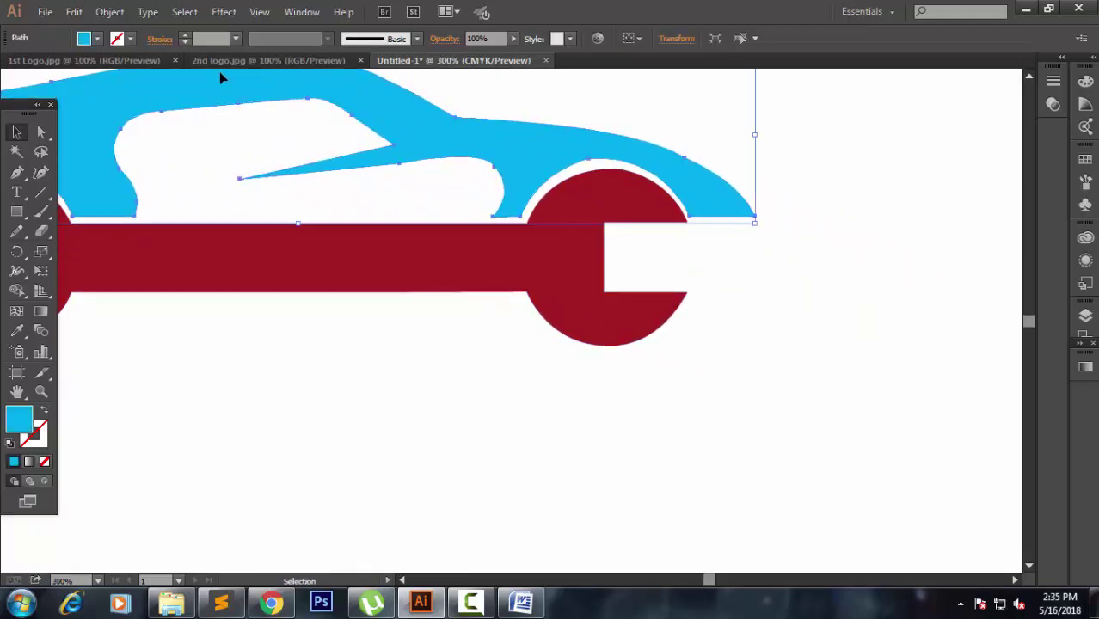
click(41, 133)
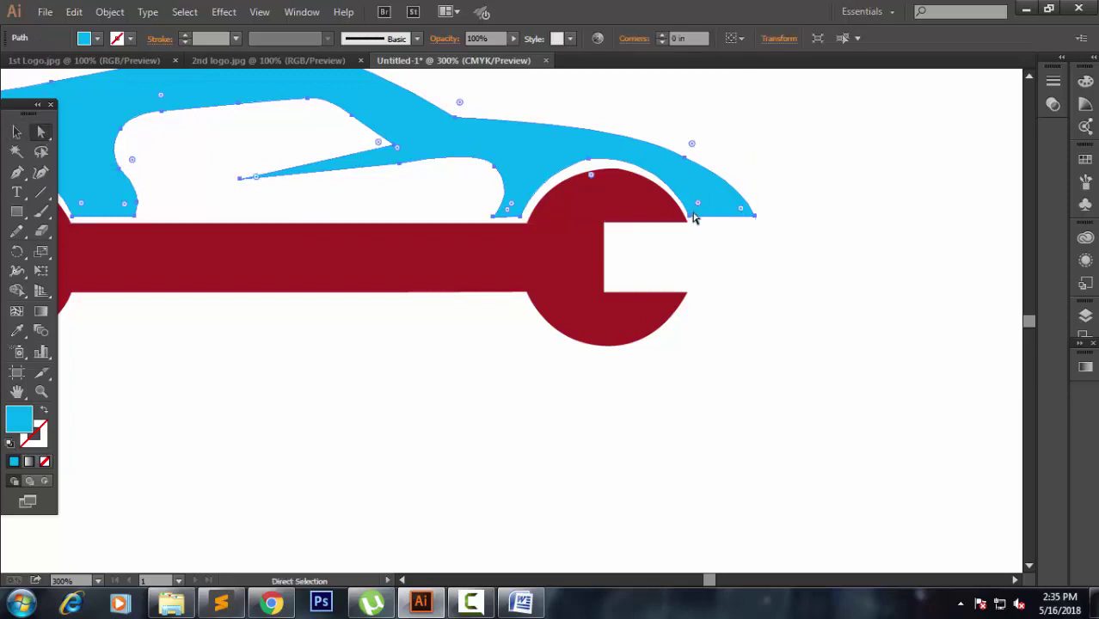
drag(695, 219, 707, 216)
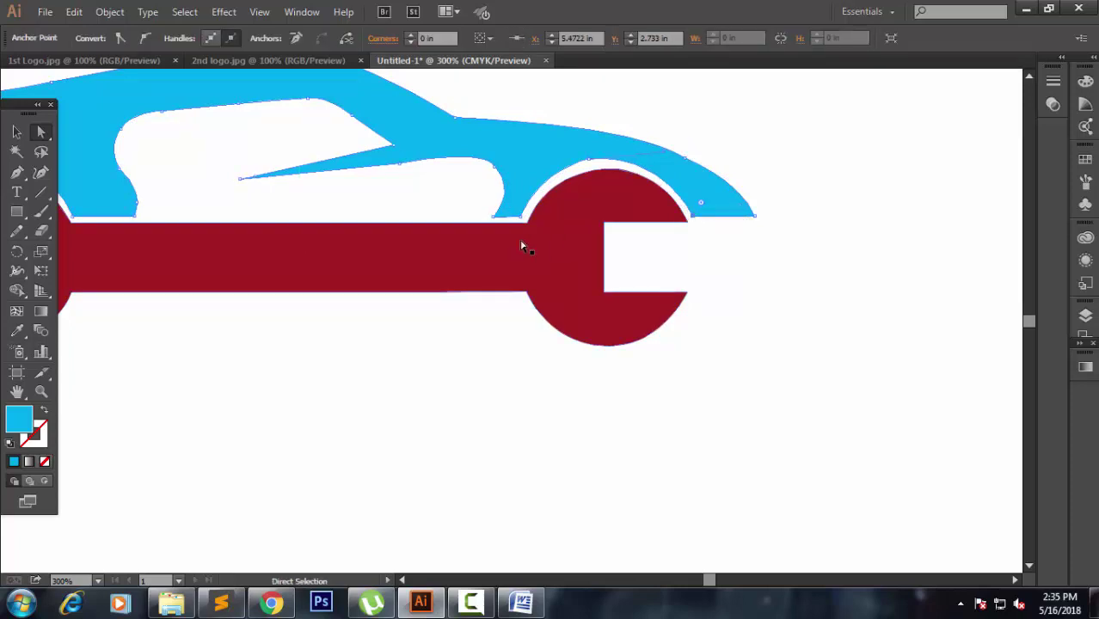
Move the rear wheel-arch anchor slightly right so it sits against the wrench.
alt+scroll(716, 243, down, 1)
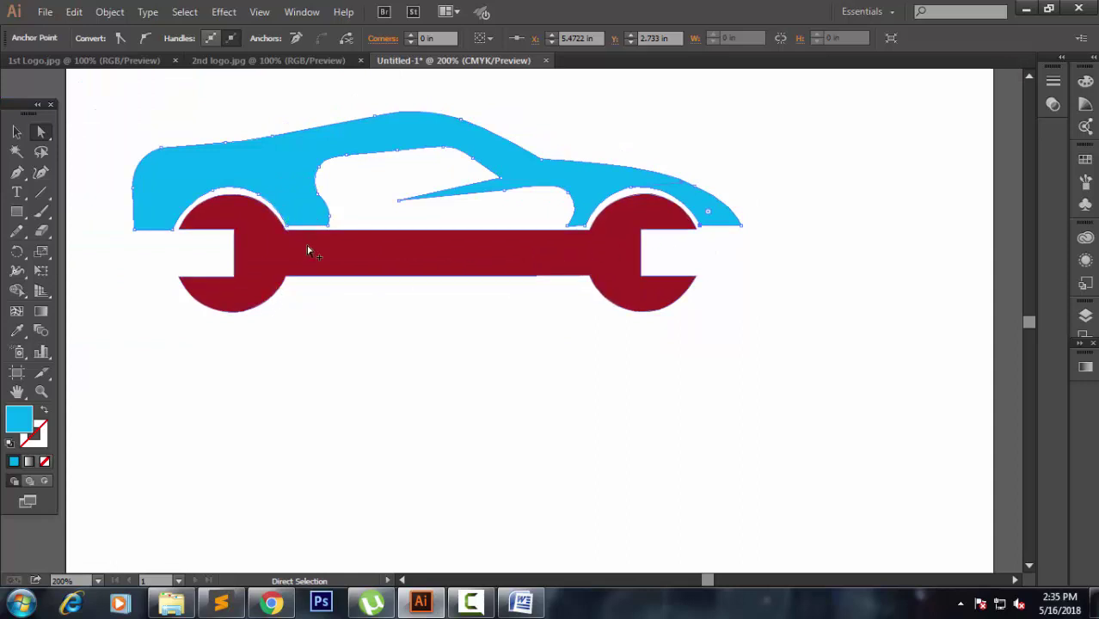
alt+scroll(308, 250, up, 1)
click(272, 221)
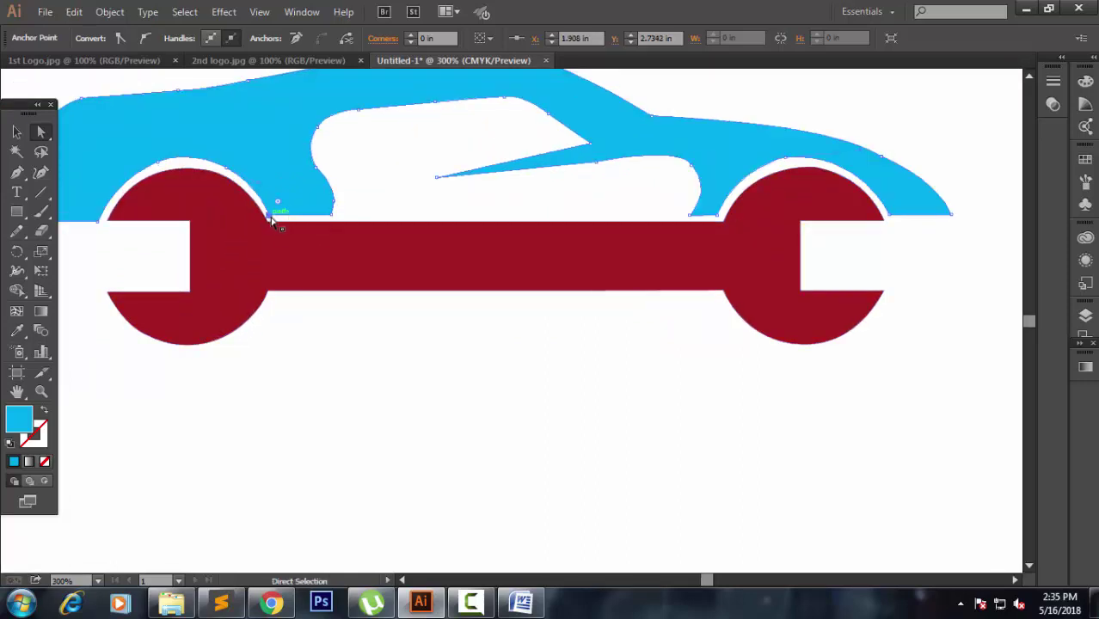
drag(271, 222, 272, 221)
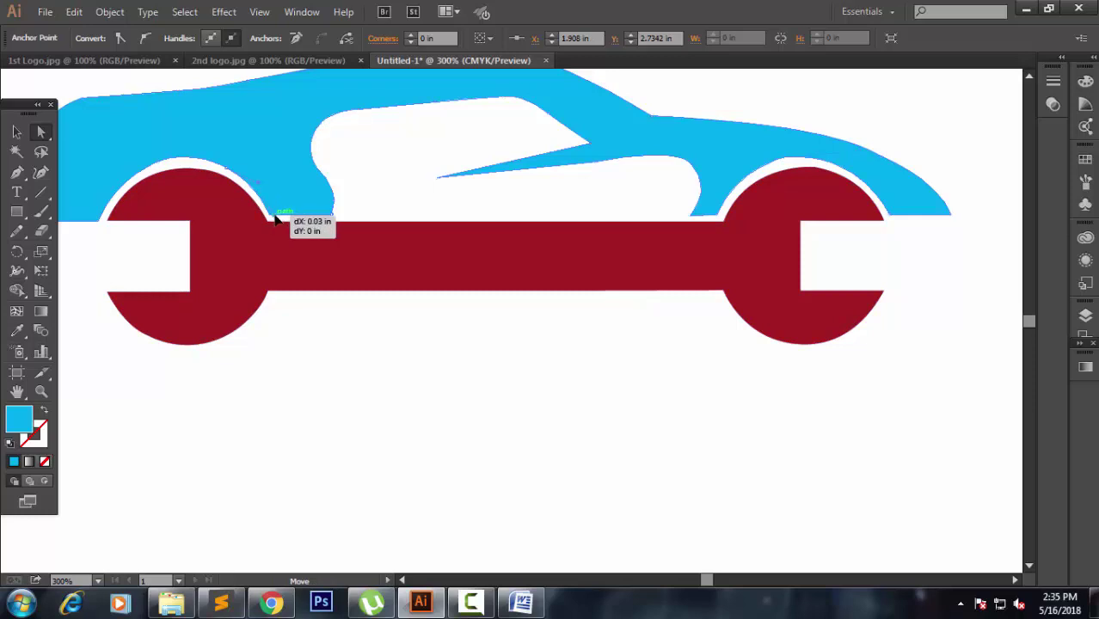
drag(274, 219, 275, 219)
click(319, 317)
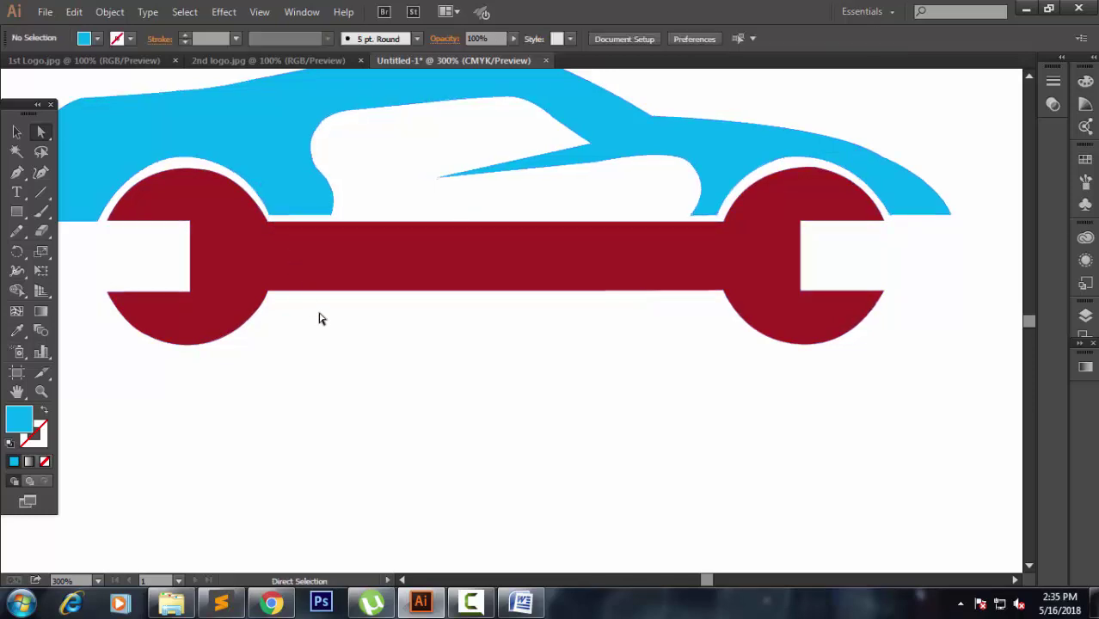
alt+scroll(319, 297, down, 1)
alt+scroll(359, 311, down, 1)
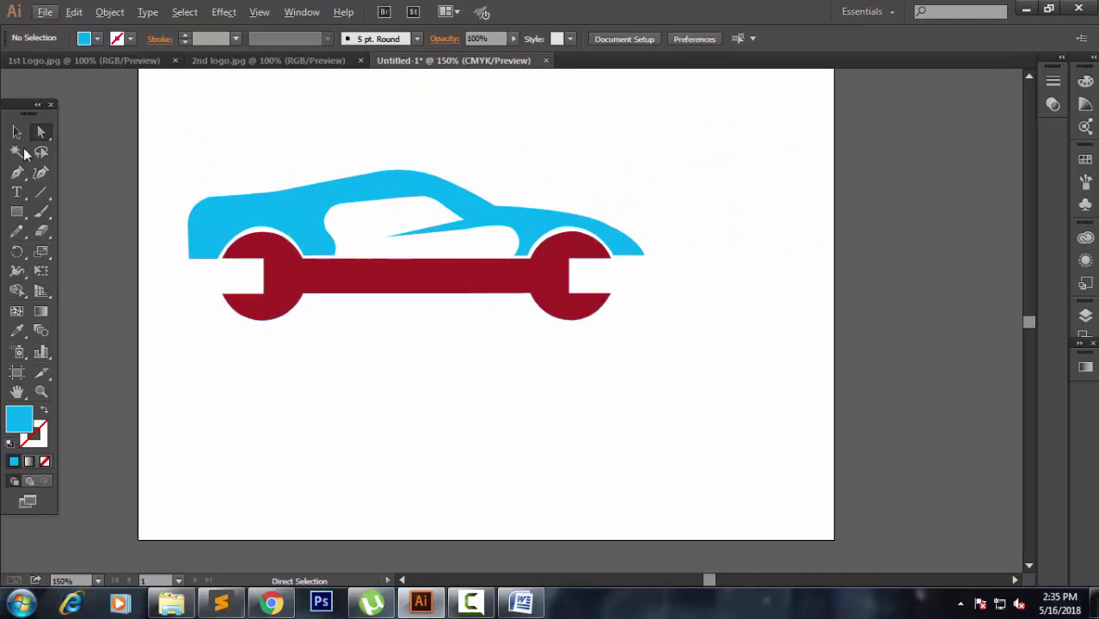
Move the whole car-and-wrench logo up and to the right.
click(16, 131)
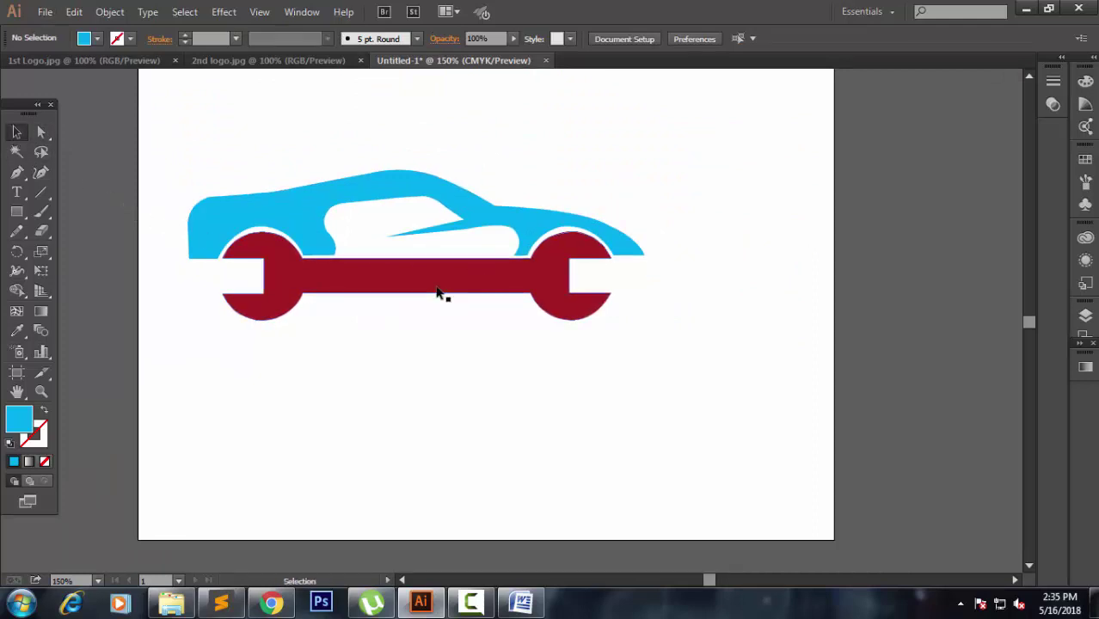
drag(148, 143, 716, 370)
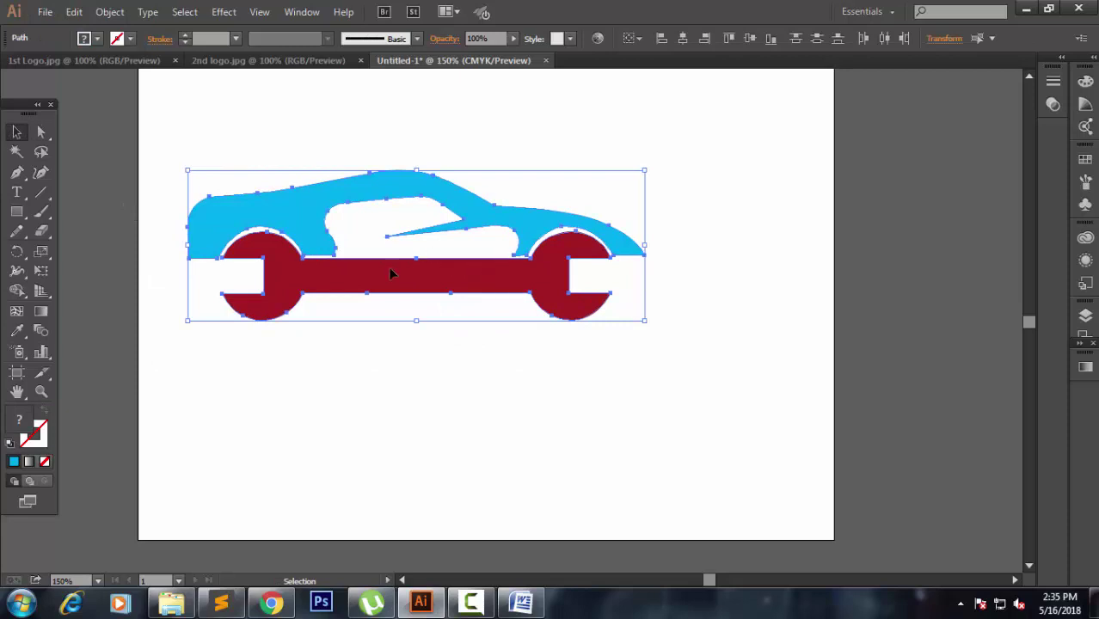
mouse_move(391, 273)
mouse_down()
mouse_move(494, 258)
mouse_move(558, 349)
mouse_move(547, 314)
mouse_up()
click(514, 363)
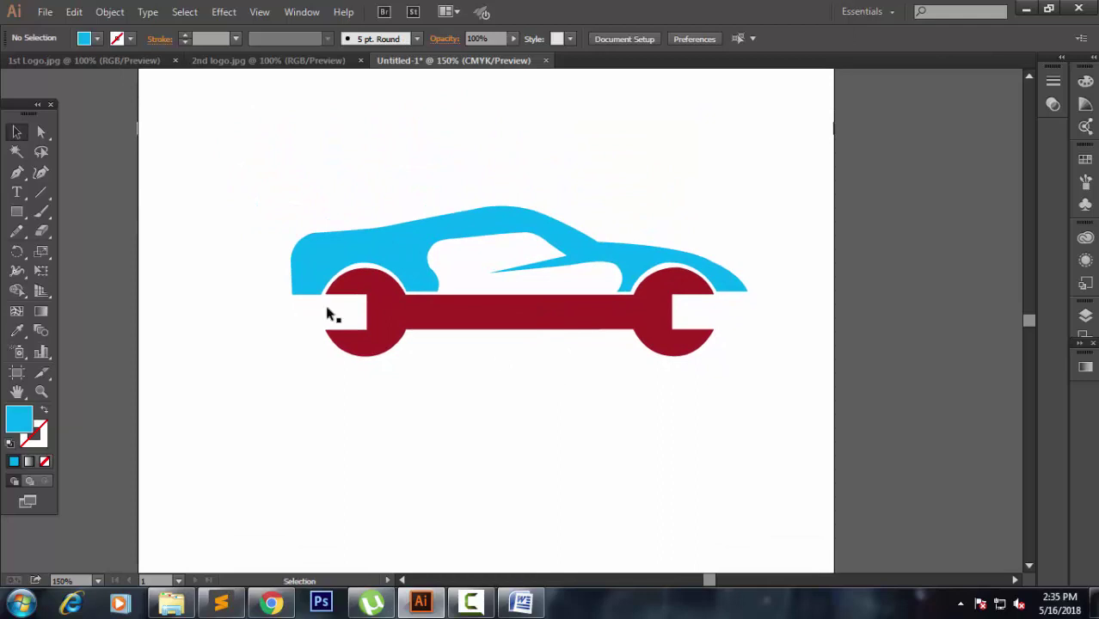
Add 'Logo Name' text on the wrench bar at 22 pt with white fill.
click(16, 192)
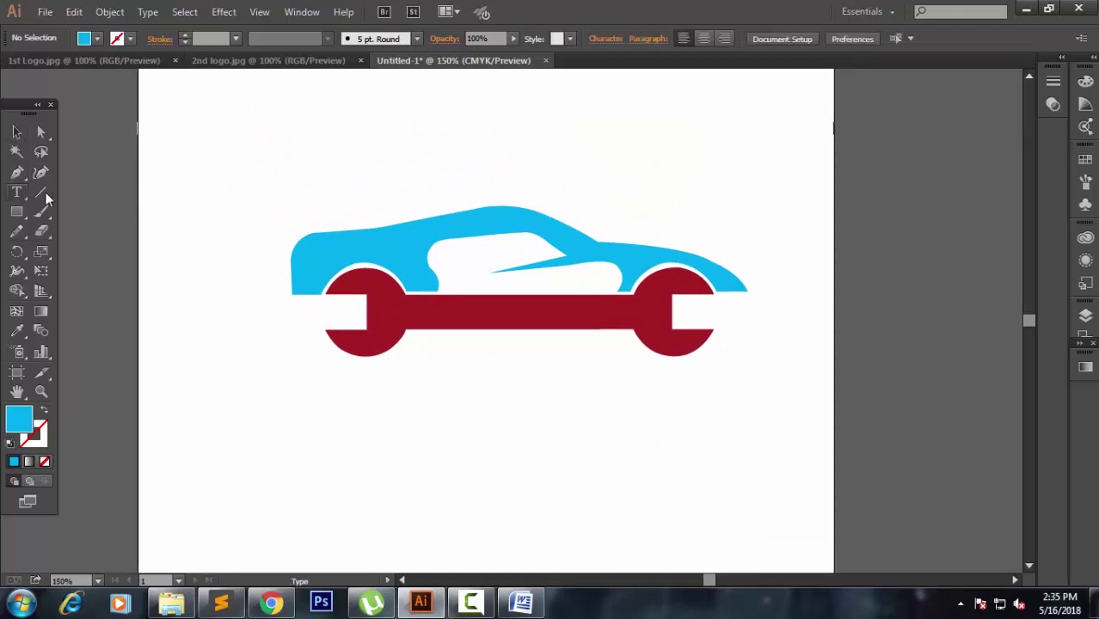
click(447, 317)
text(Logo Name)
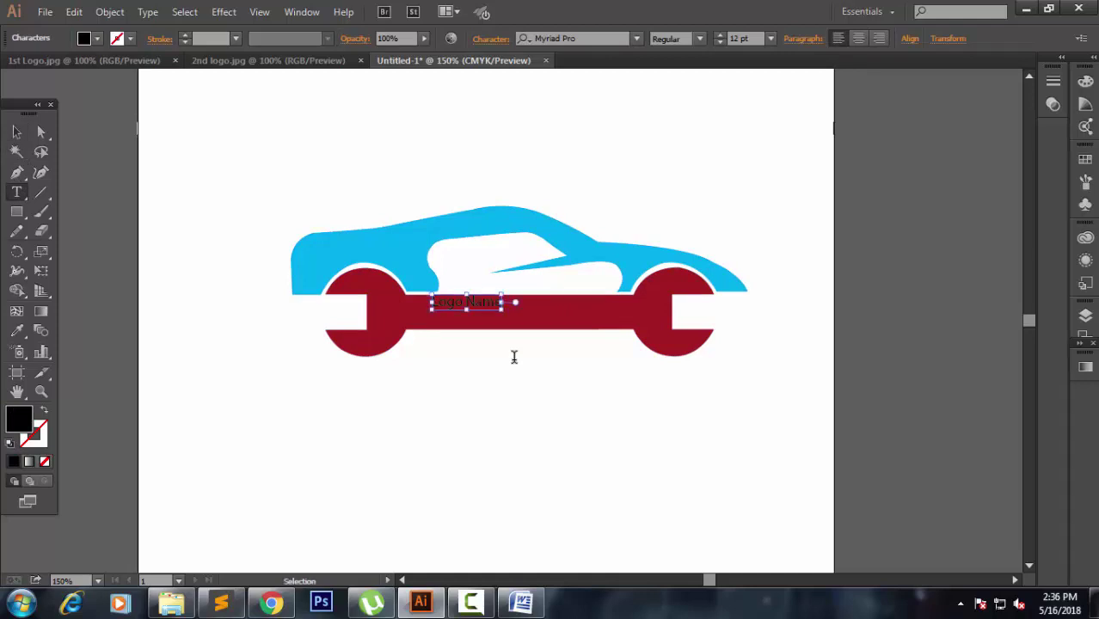
key(ctrl+a)
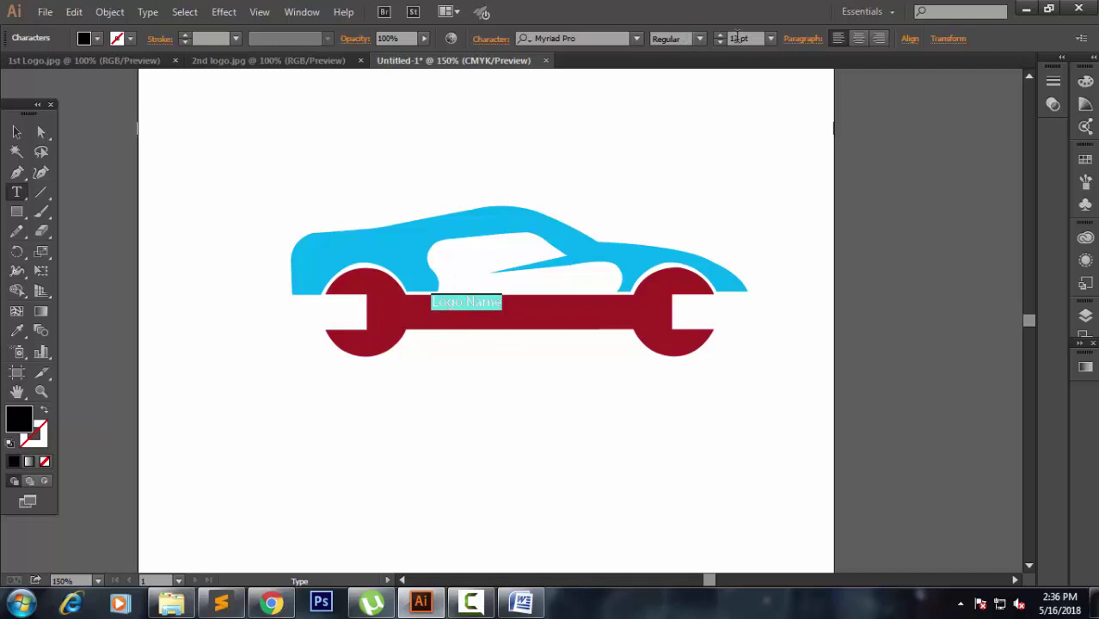
click(738, 38)
key(Up)
key(Up)
key(Up)
key(Up)
key(Up)
key(Up)
key(Up)
key(Up)
key(Up)
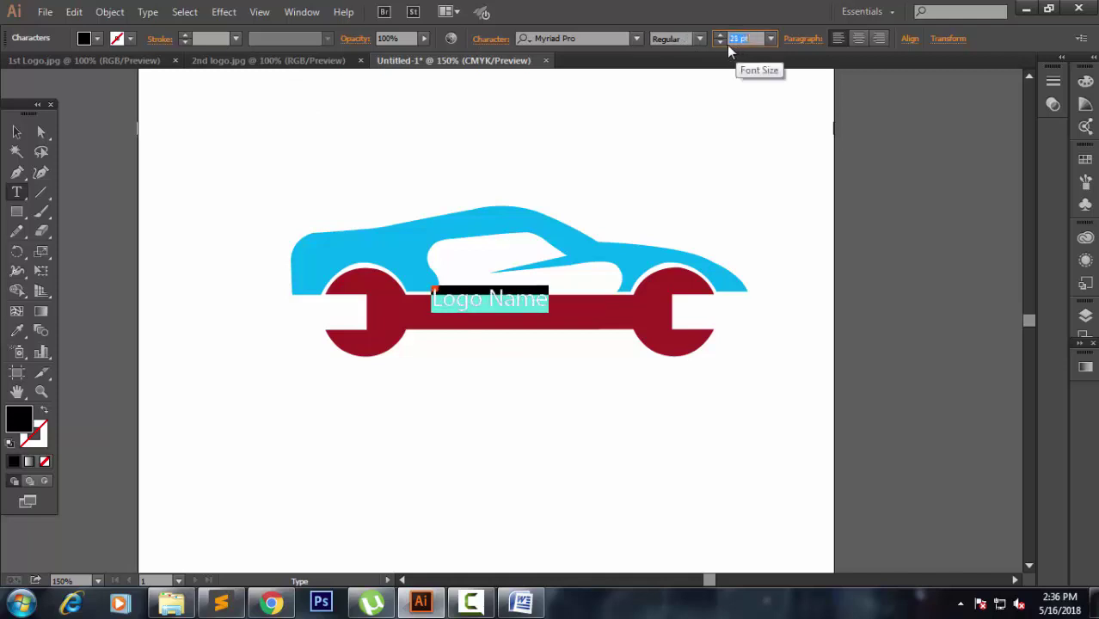
key(Up)
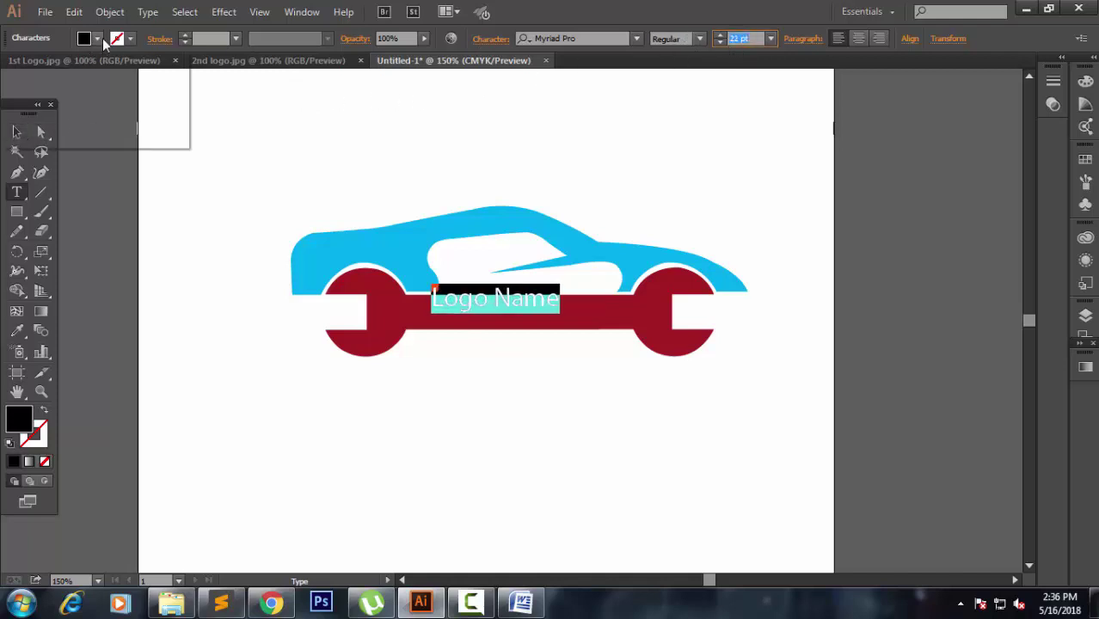
click(98, 37)
click(37, 72)
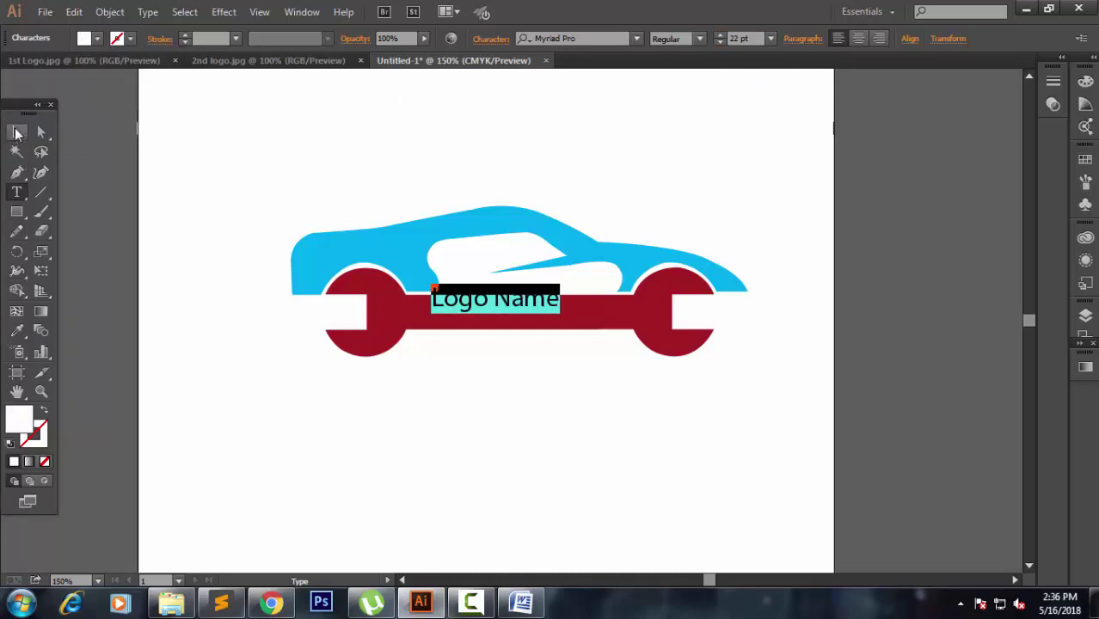
Nudge the 'Logo Name' text down and right to centre it on the wrench bar.
click(17, 133)
key(Down)
key(Down)
key(Down)
key(Down)
key(Down)
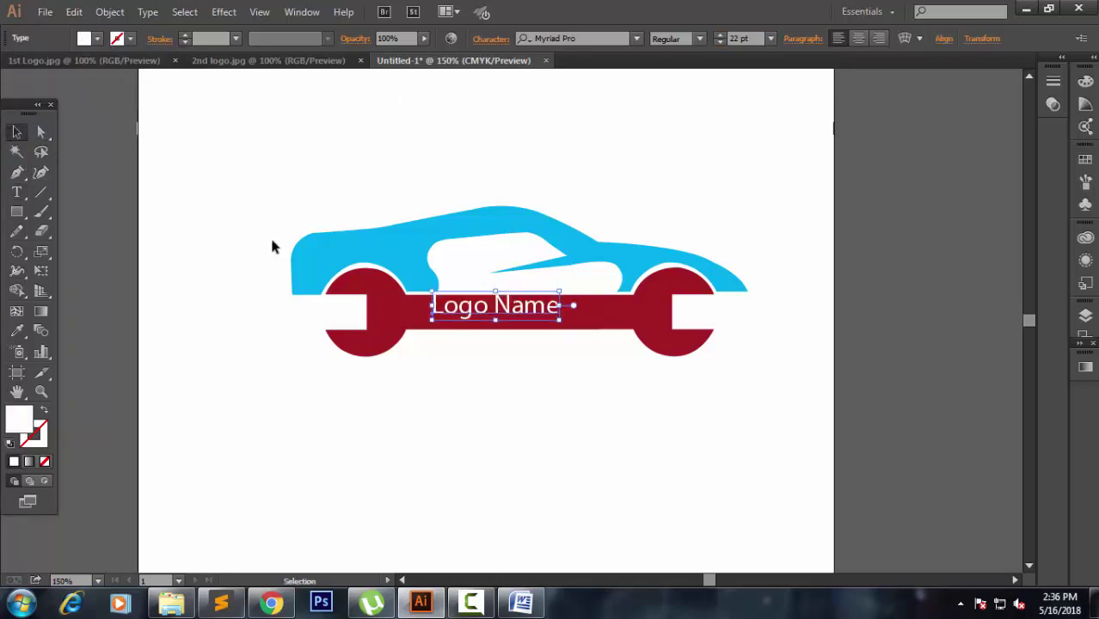
key(Down)
key(Down)
key(Down)
key(Right)
key(Right)
key(Right)
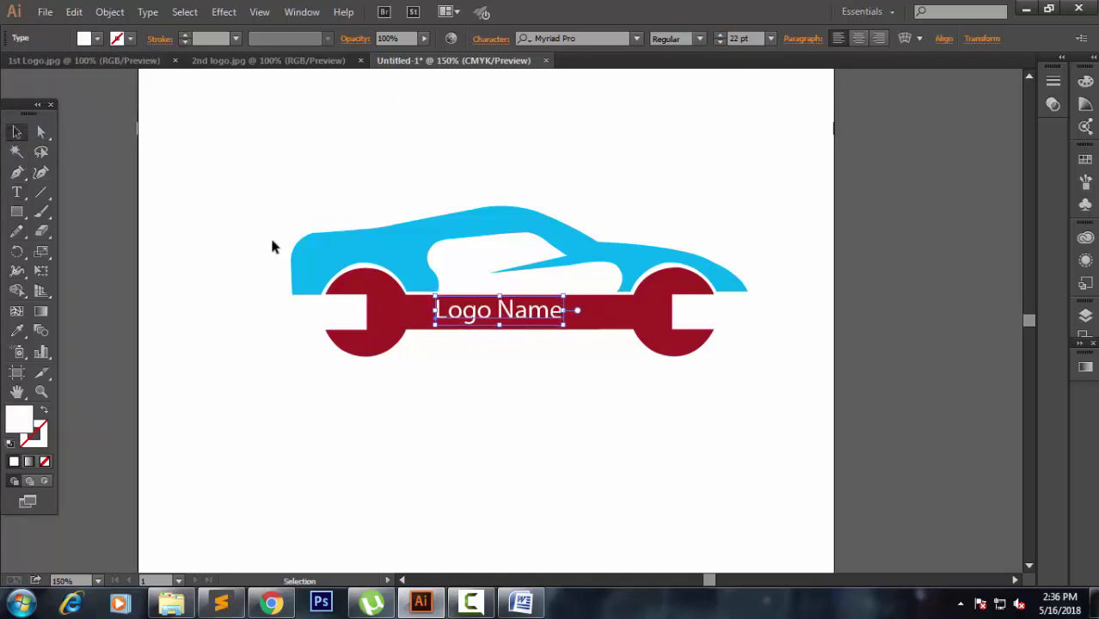
key(Right)
key(Right)
key(Right)
click(414, 420)
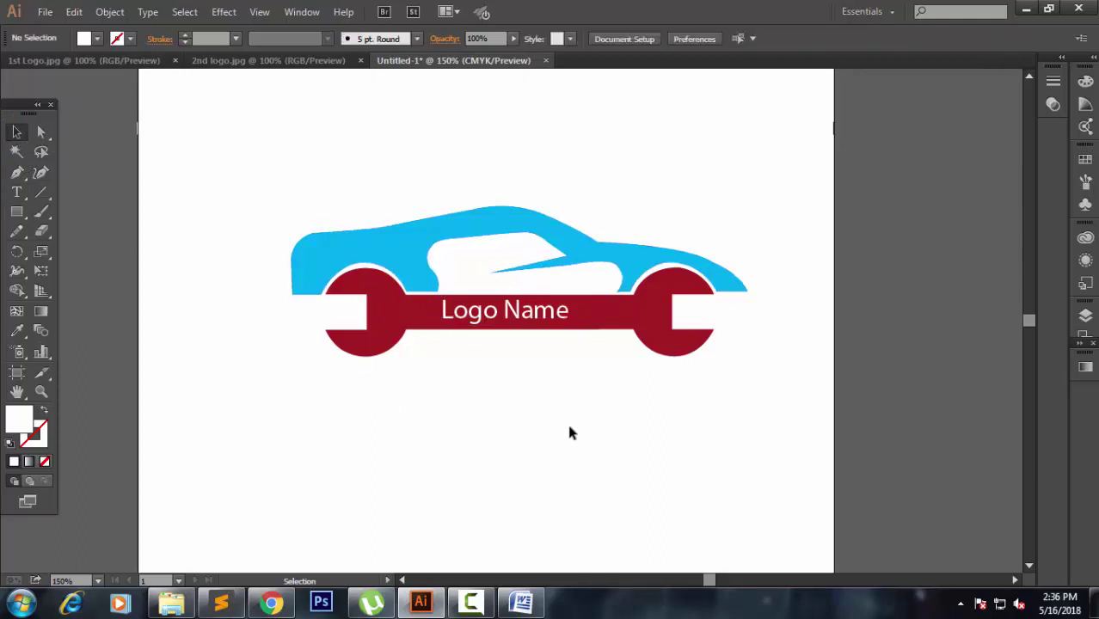
Select and review the whole logo artwork, then clear the selection.
drag(570, 299, 806, 486)
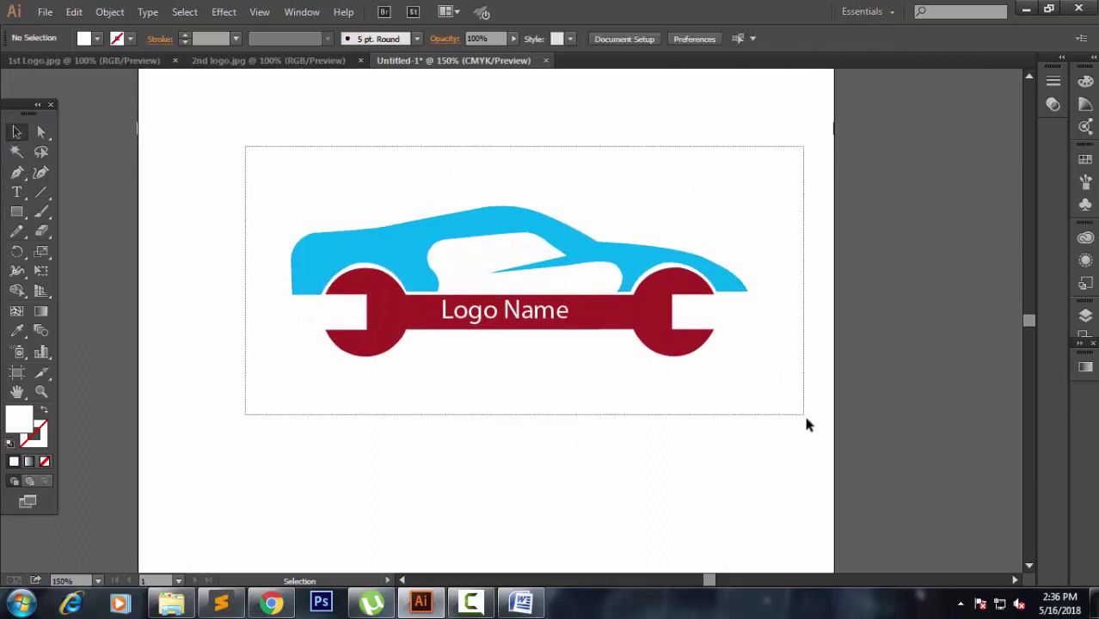
key(ctrl+minus)
key(ctrl+minus)
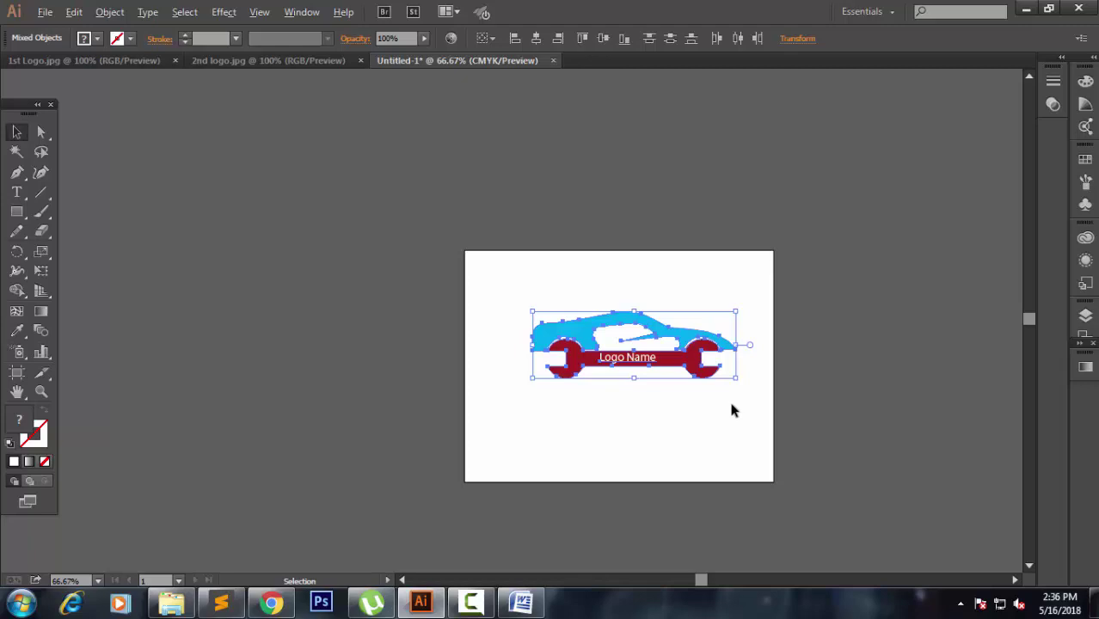
key(ctrl+plus)
key(ctrl+plus)
click(736, 417)
drag(757, 461, 207, 138)
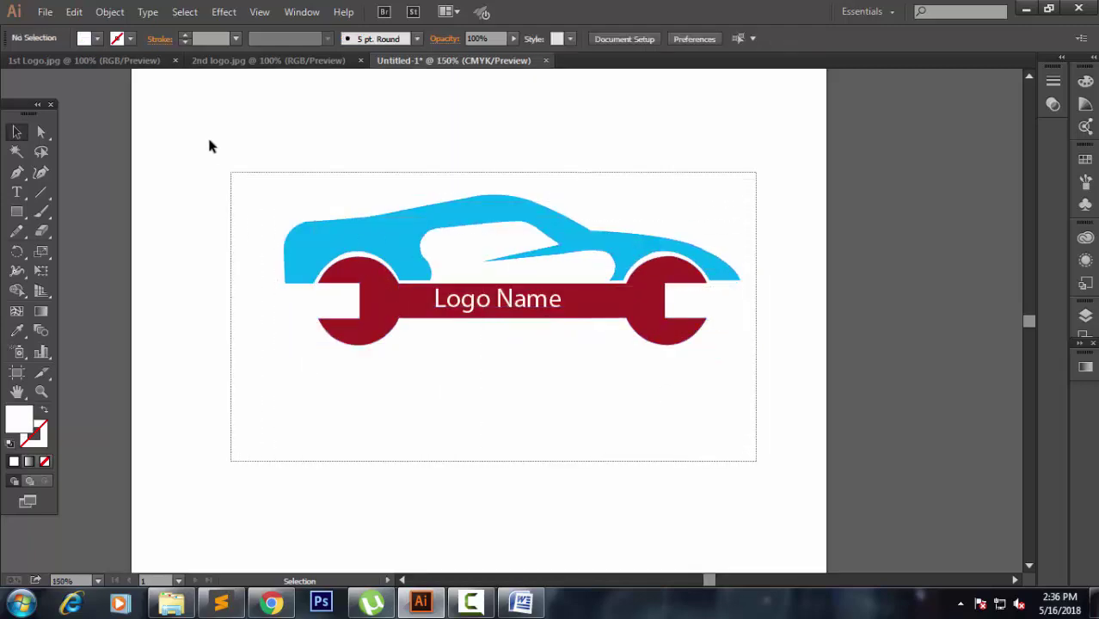
click(247, 179)
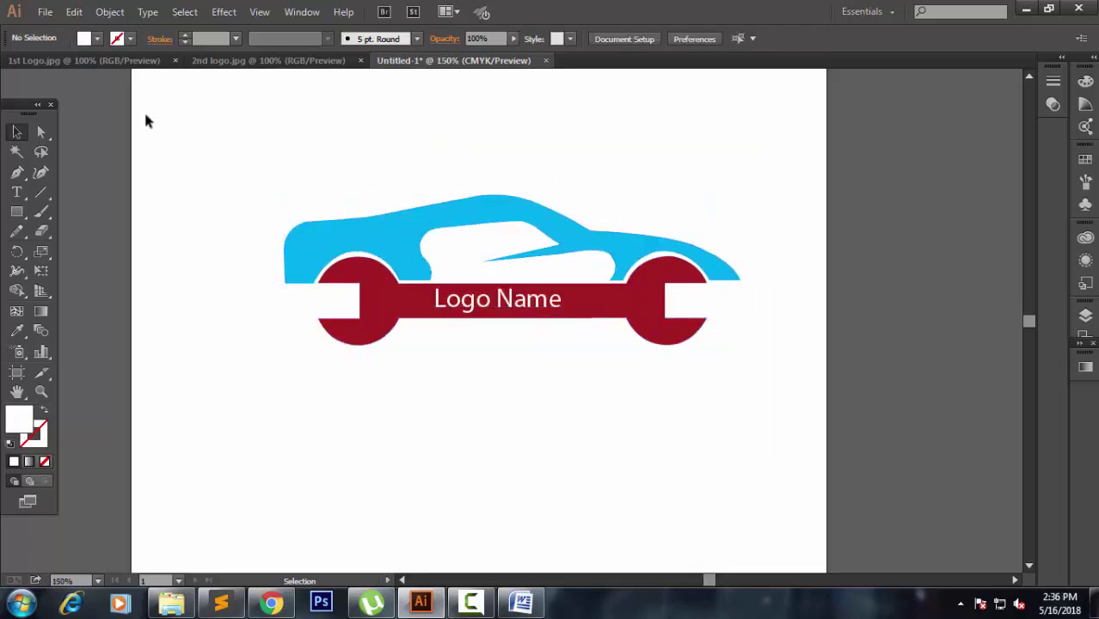
Start exporting the artwork with JPEG as the file format.
click(34, 14)
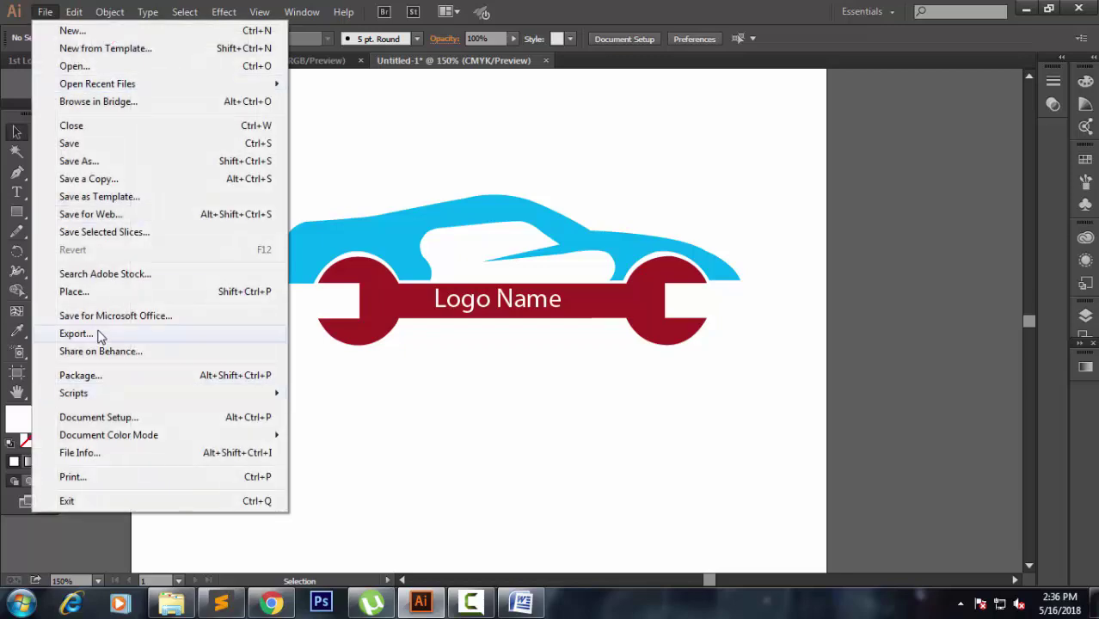
click(68, 333)
click(387, 395)
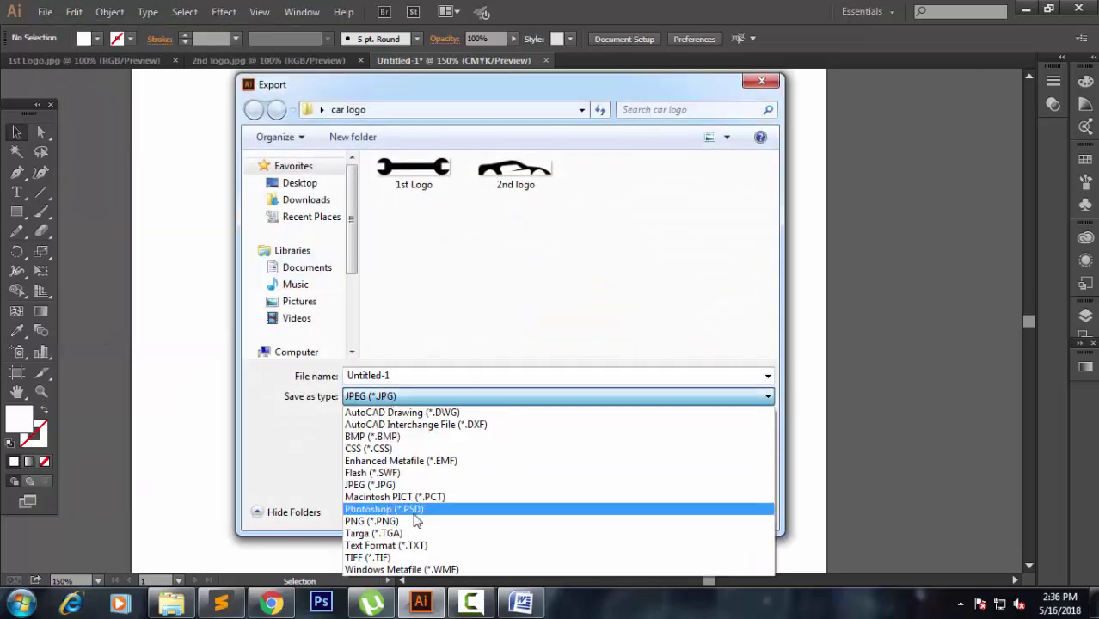
click(411, 501)
click(423, 397)
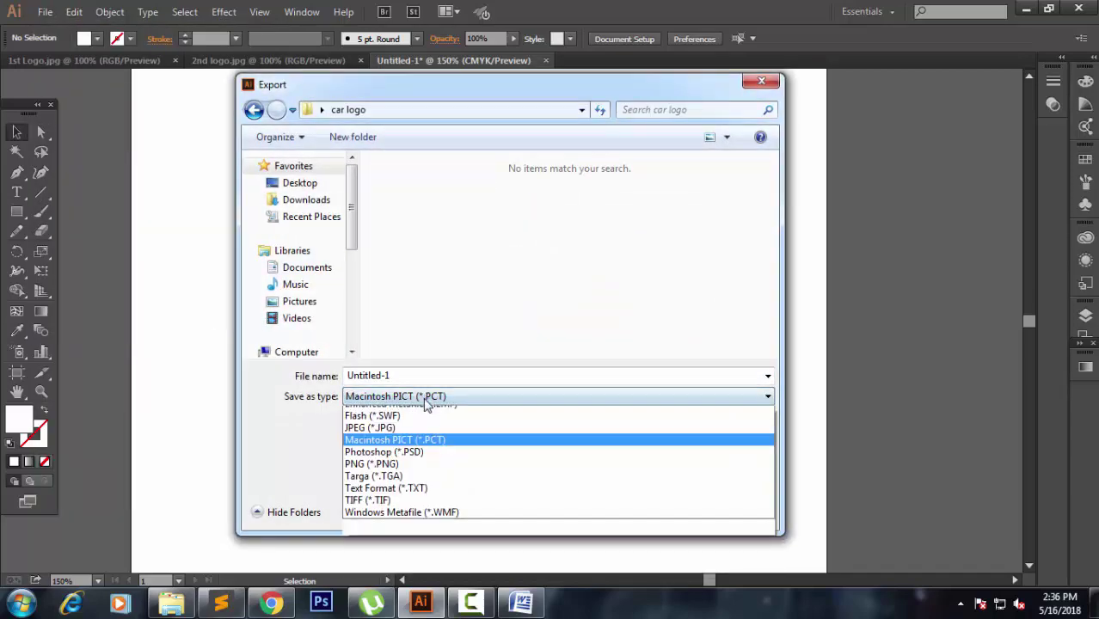
click(420, 486)
Save the export as 'logo' with the RGB colour model.
double_click(402, 376)
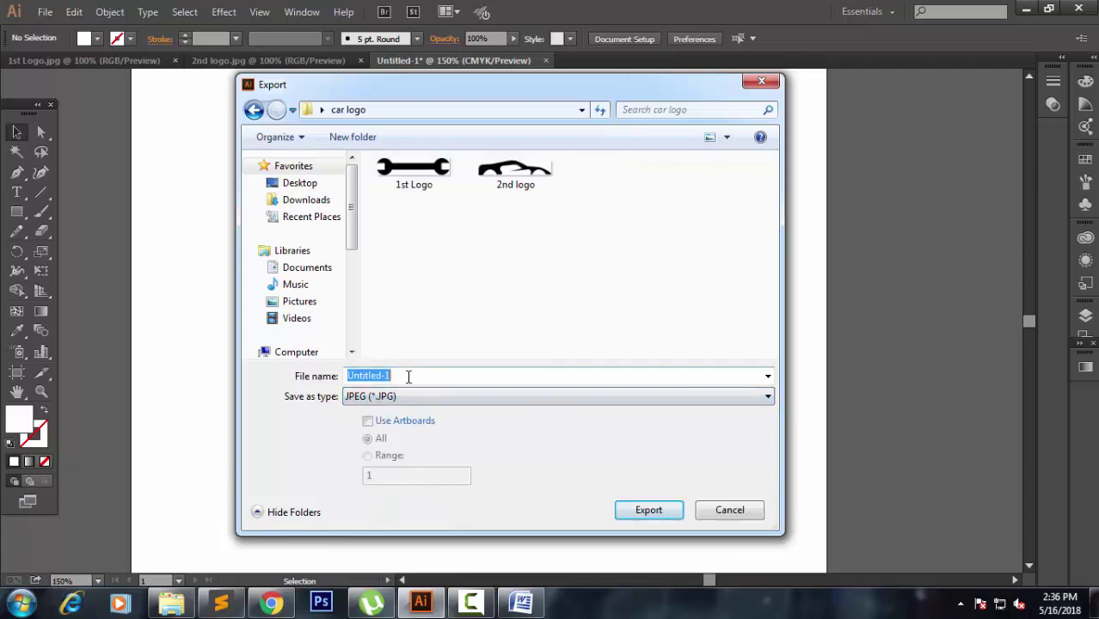
key(BackSpace)
text(logo)
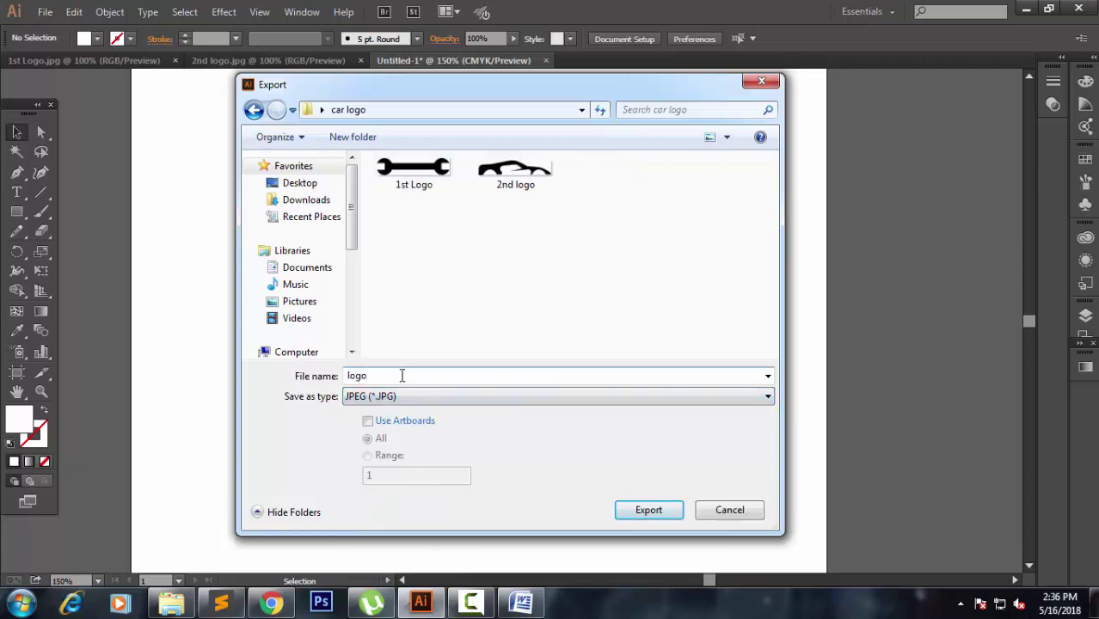
key(Return)
click(495, 193)
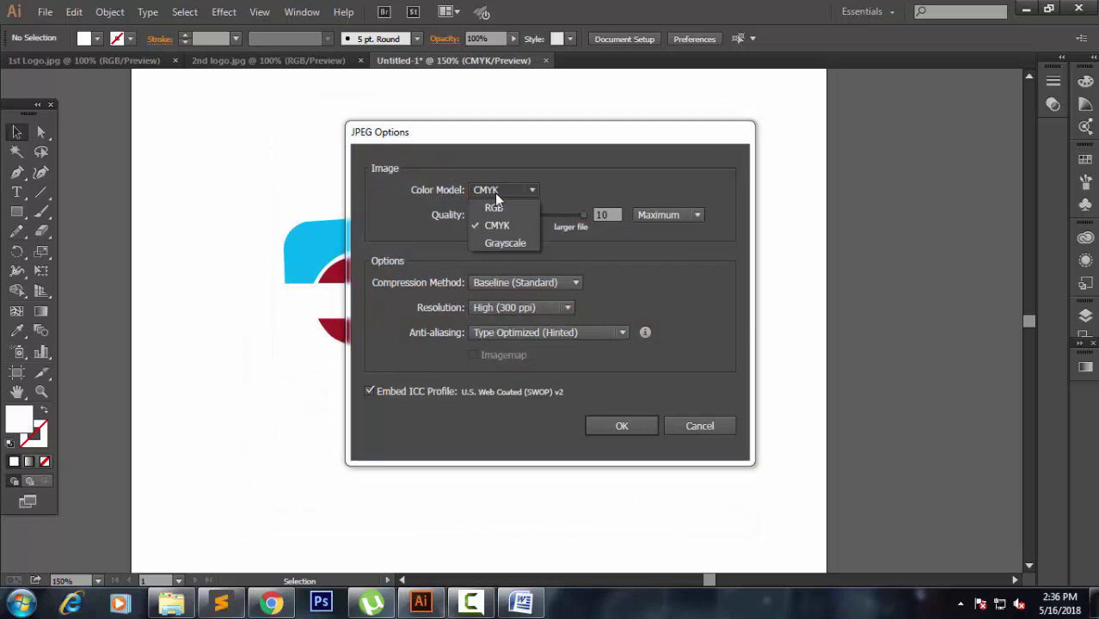
click(505, 210)
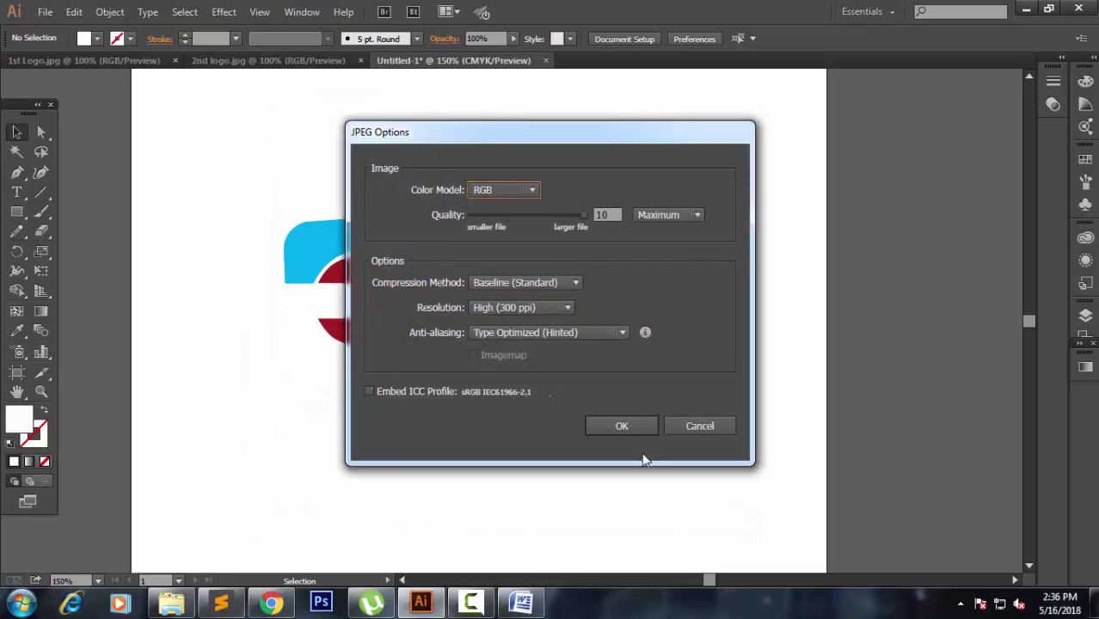
click(625, 427)
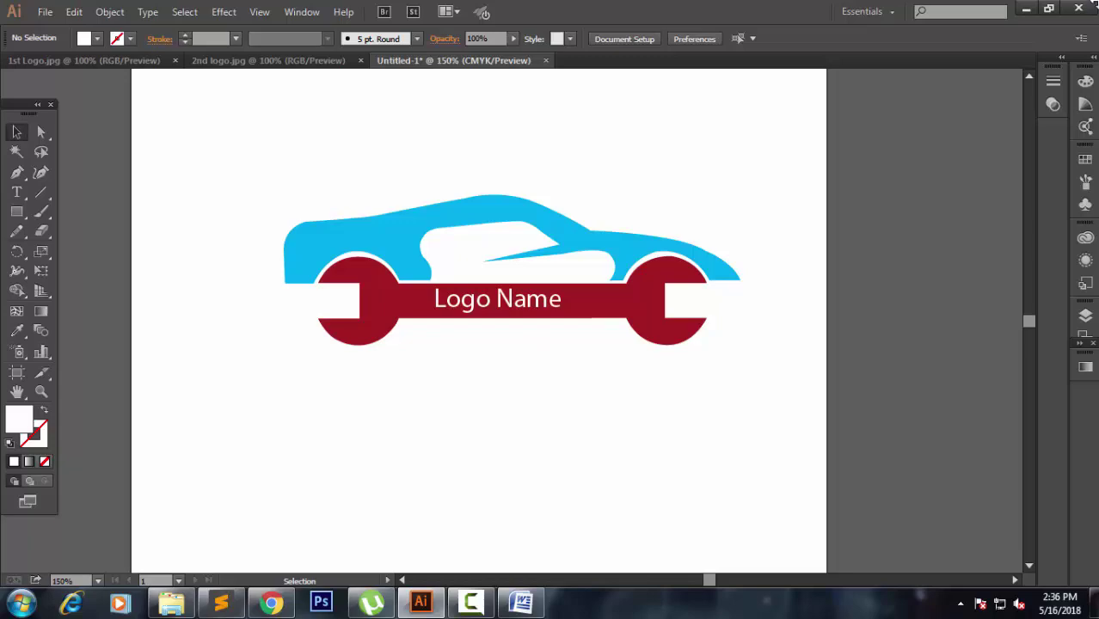
Open the exported logo.jpg in Windows Photo Viewer.
click(1031, 9)
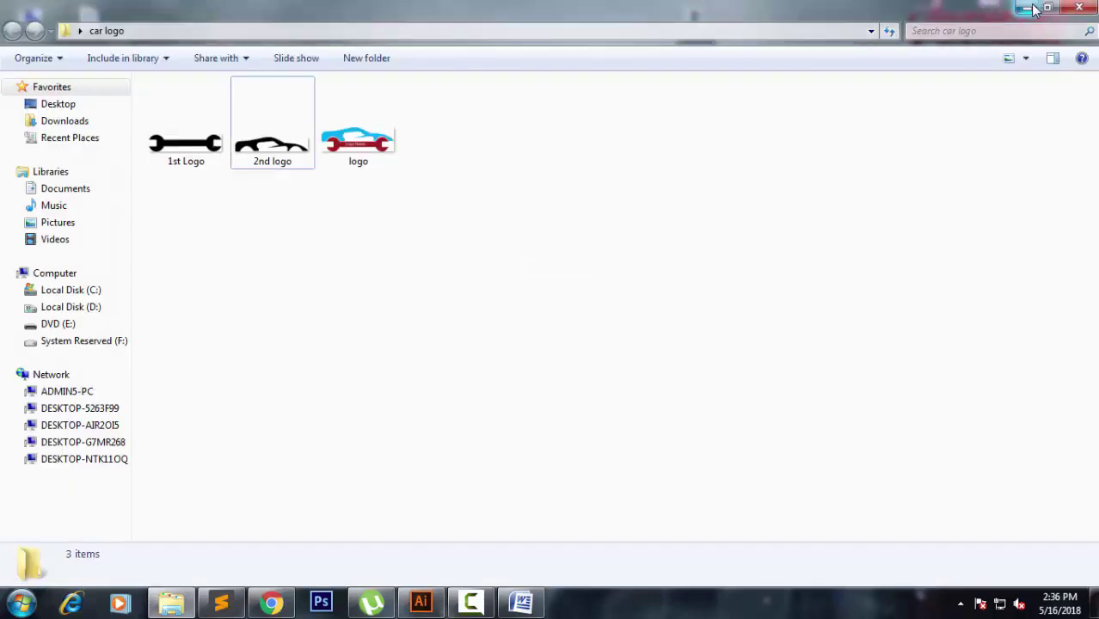
double_click(376, 162)
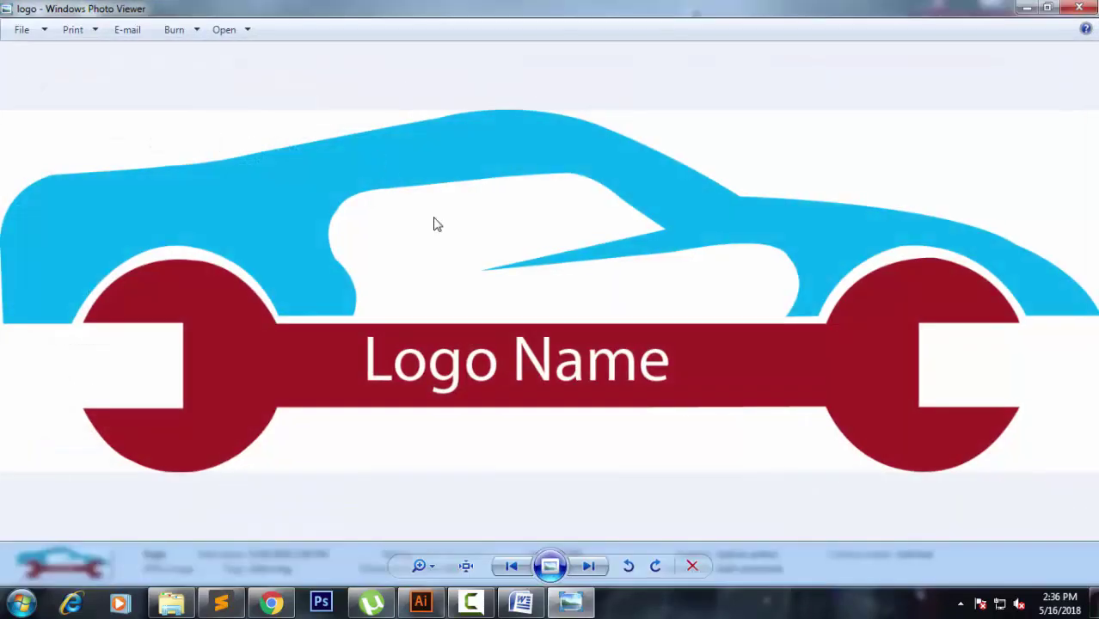
scroll(476, 370, up, 2)
scroll(476, 370, down, 2)
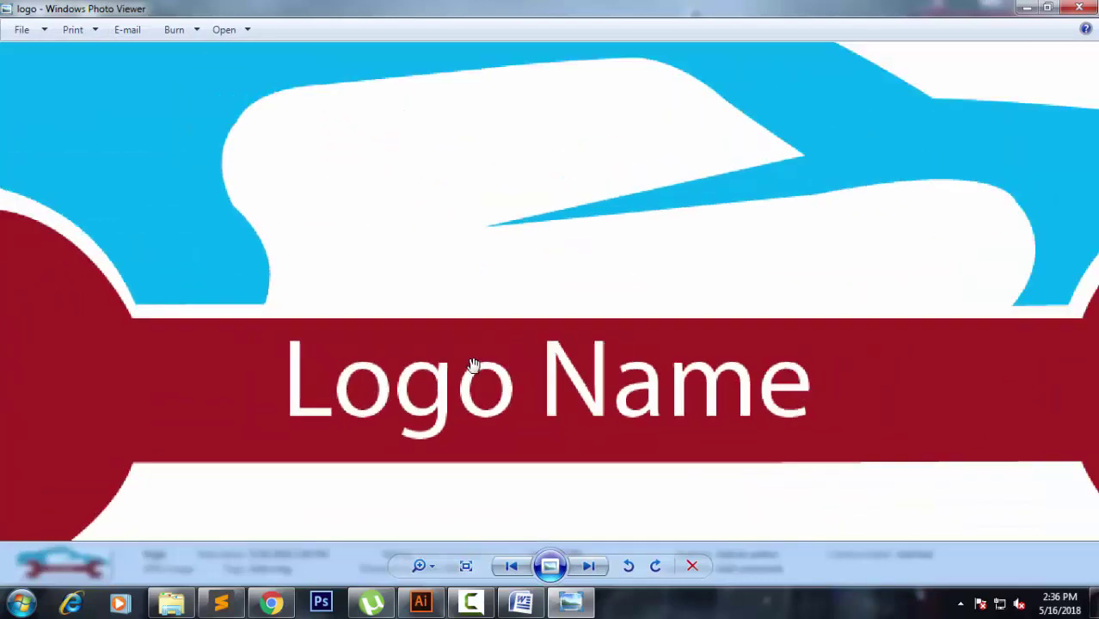